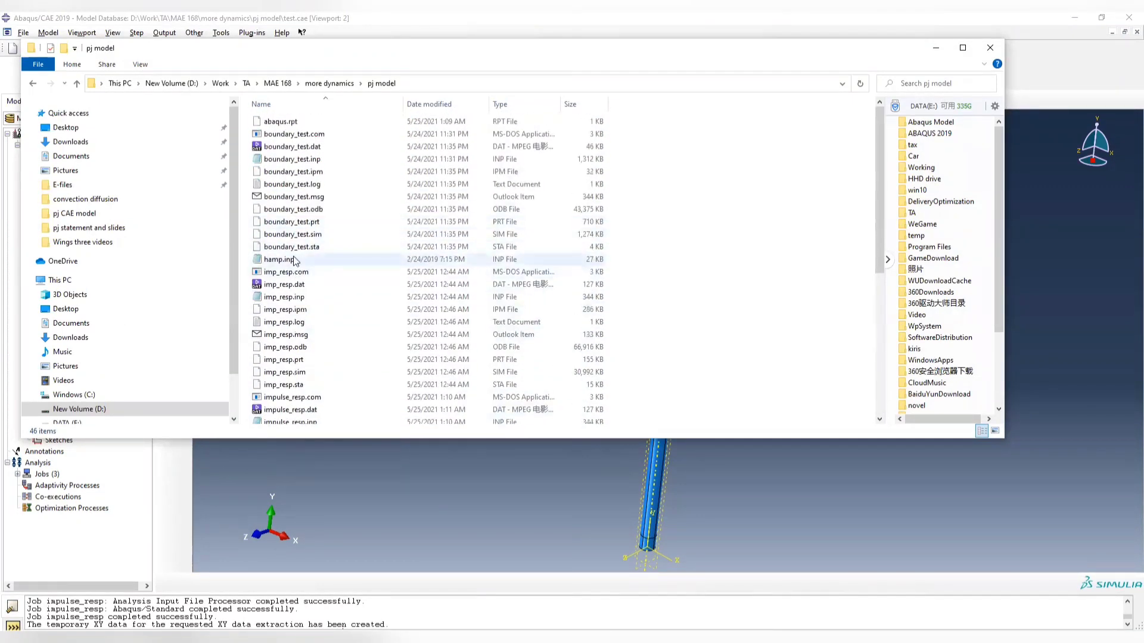
- Look through the pj model folder for the hamp.inp and vamp.inp files and return to the model
scroll(325, 309, down, 1)
scroll(325, 310, down, 6)
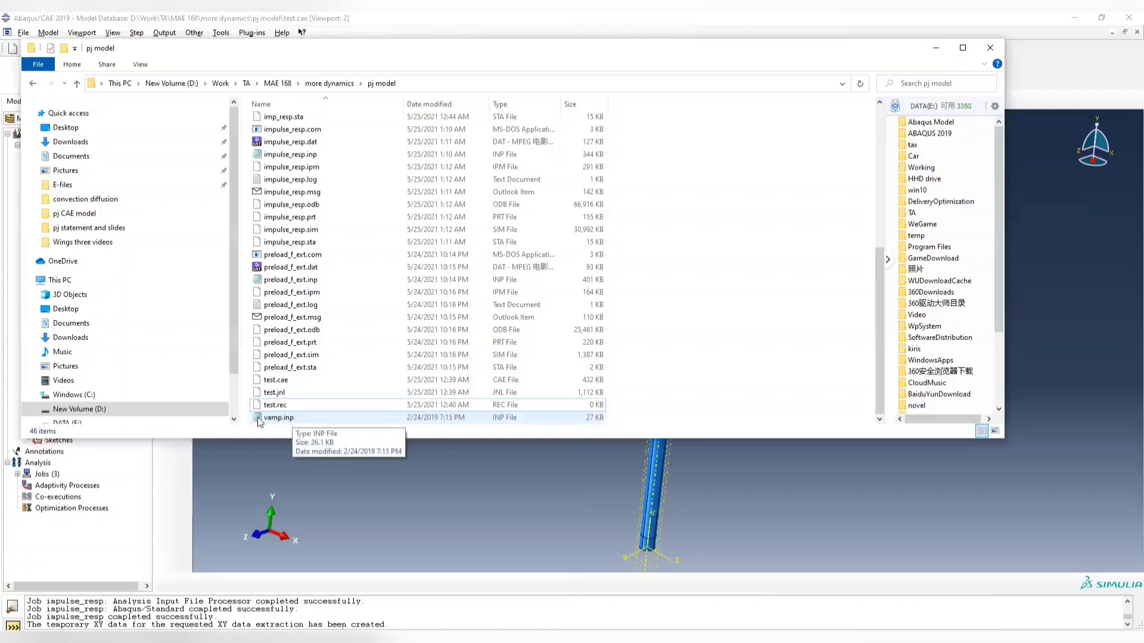
scroll(298, 334, up, 6)
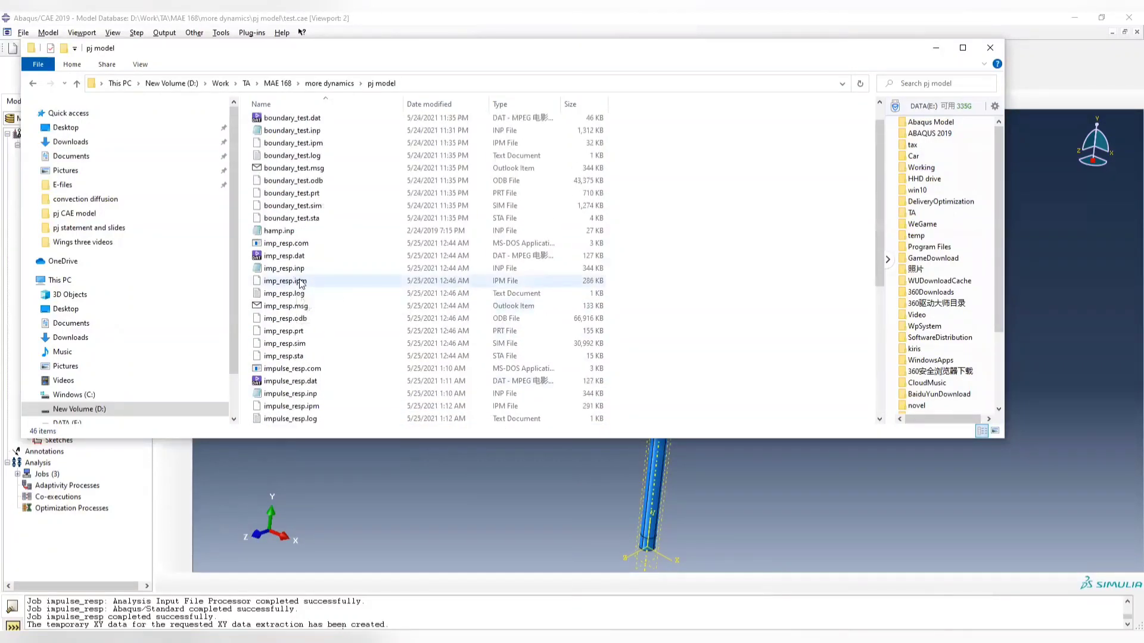
scroll(300, 284, up, 1)
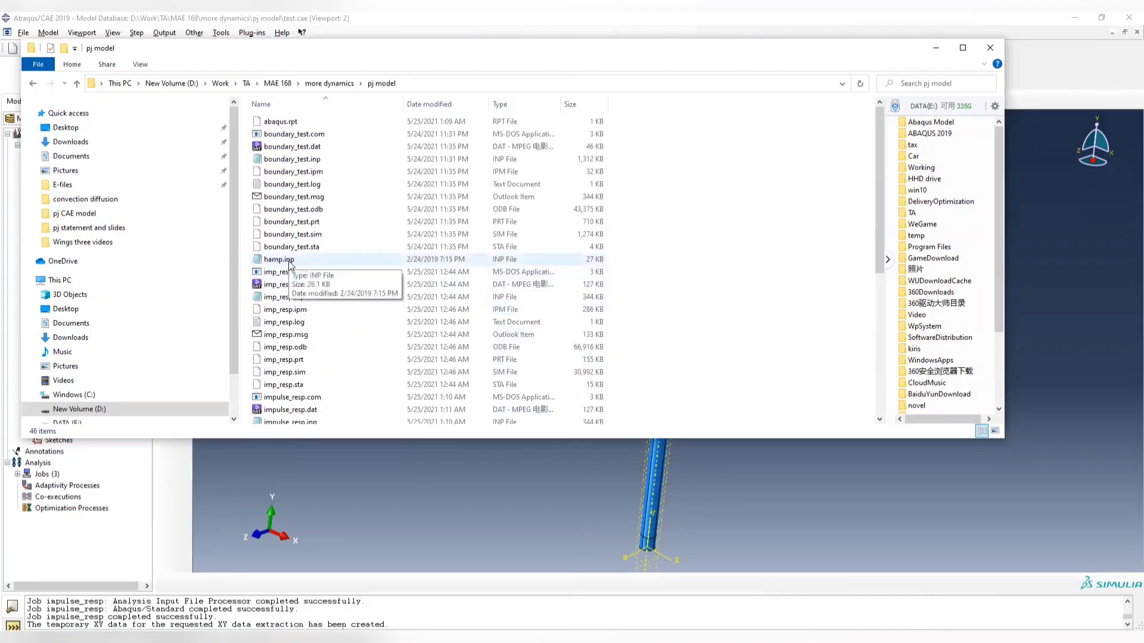
click(936, 47)
ctrl+alt+drag(676, 207, 626, 353)
- Suppress the preload, initial_condition and impulse_response analysis steps in the Step module
click(247, 100)
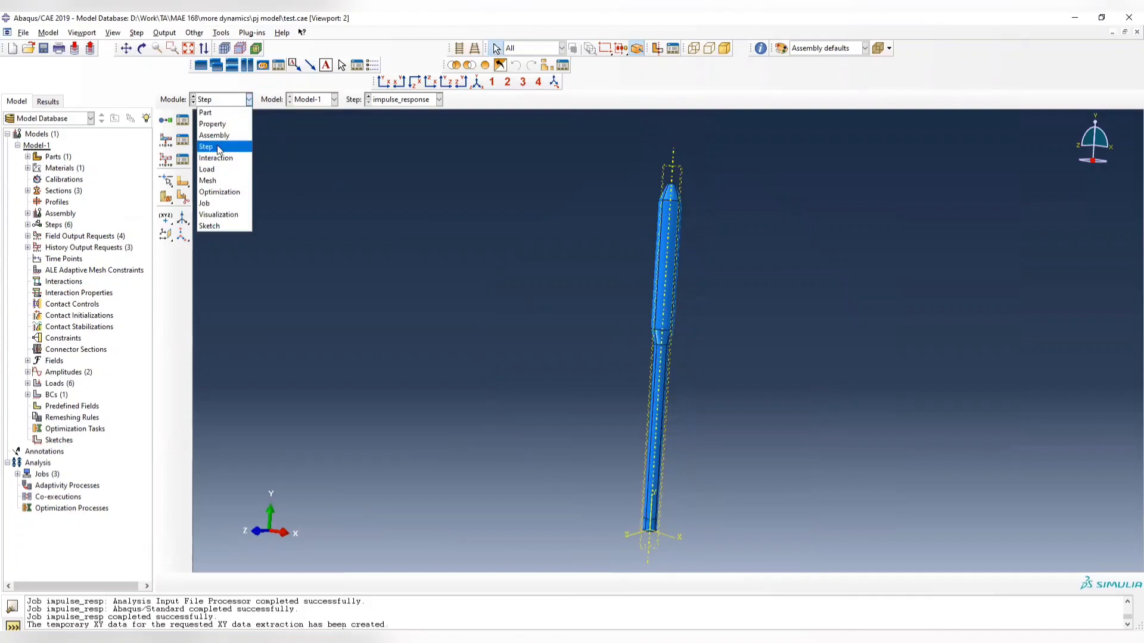
click(221, 148)
click(182, 121)
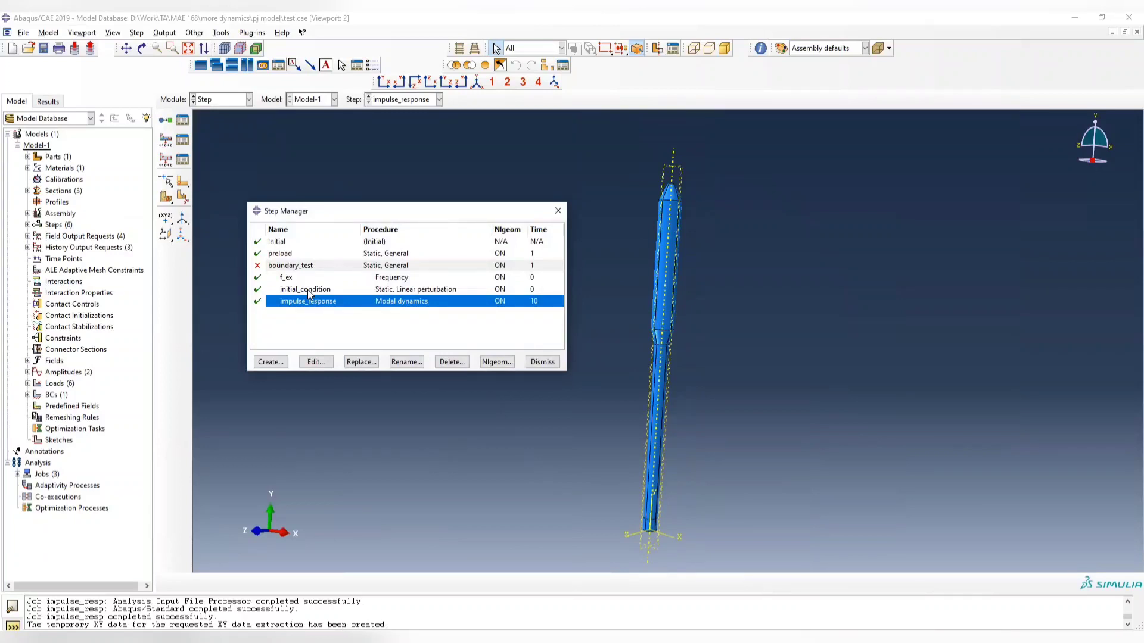
click(259, 255)
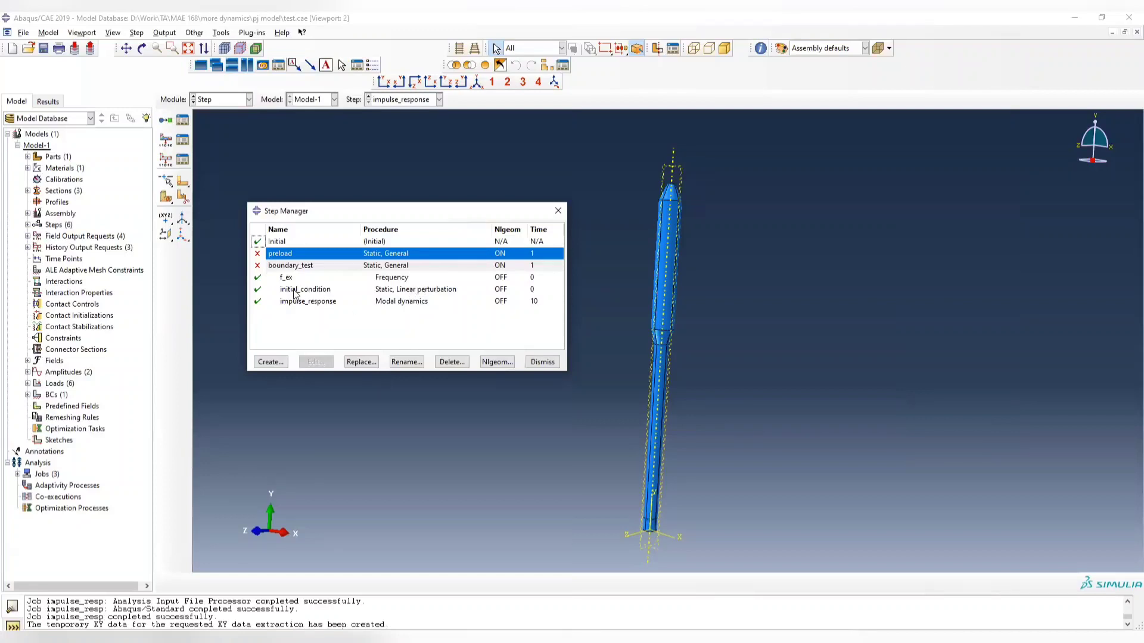
click(259, 289)
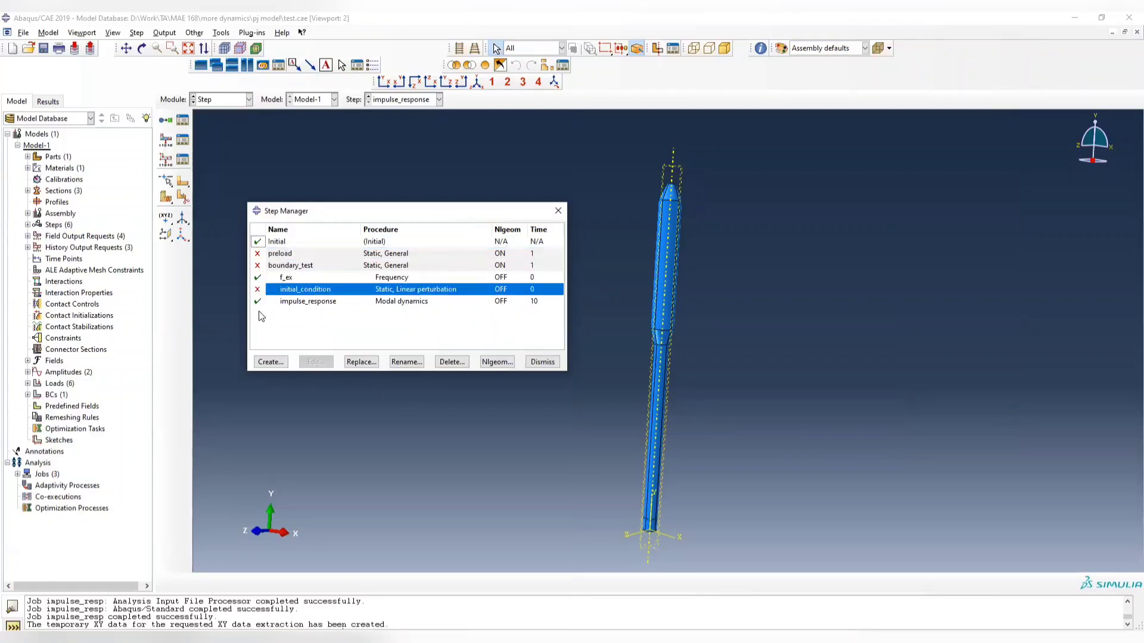
click(258, 302)
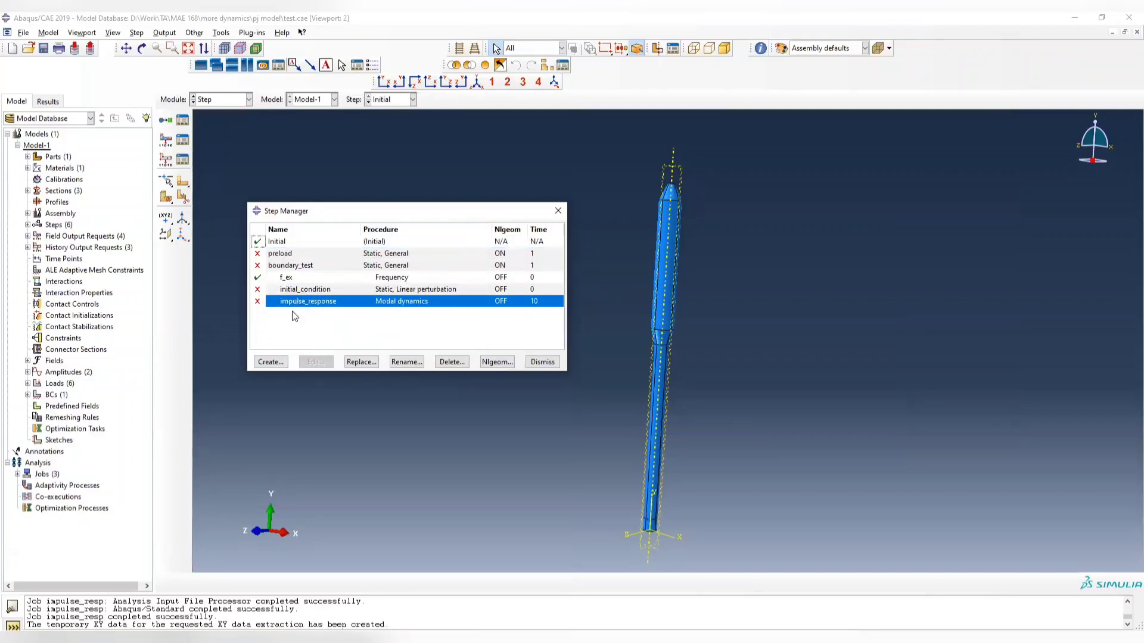
- Create a modal dynamics step named seismic_anl after f_ex, set its time period to 10 and replace its time increment
click(280, 362)
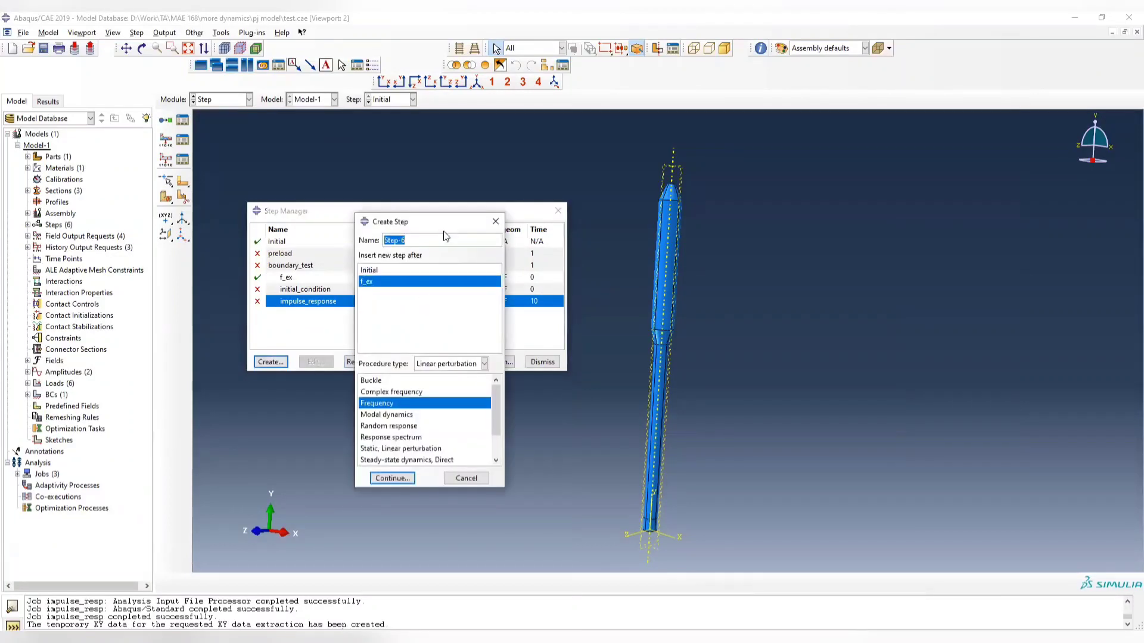
text(seismic_anl)
click(394, 415)
click(391, 478)
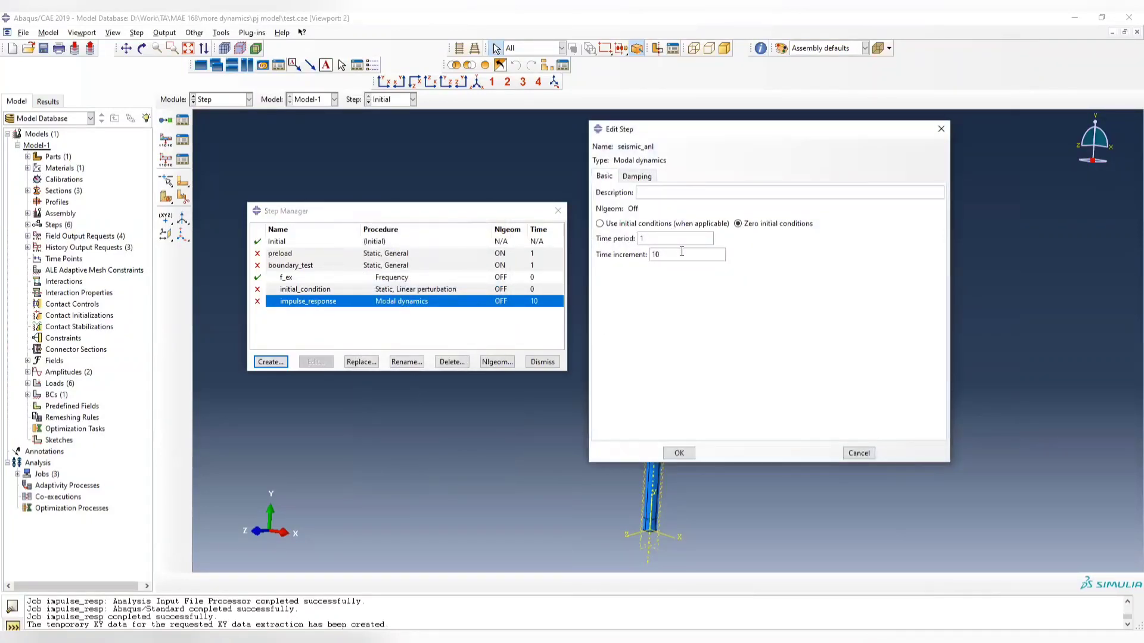
click(663, 241)
text(0)
drag(668, 254, 638, 256)
- Give the seismic_anl step direct modal damping from start mode 1 with a critical damping fraction of 0.01, and finish managing steps
click(636, 177)
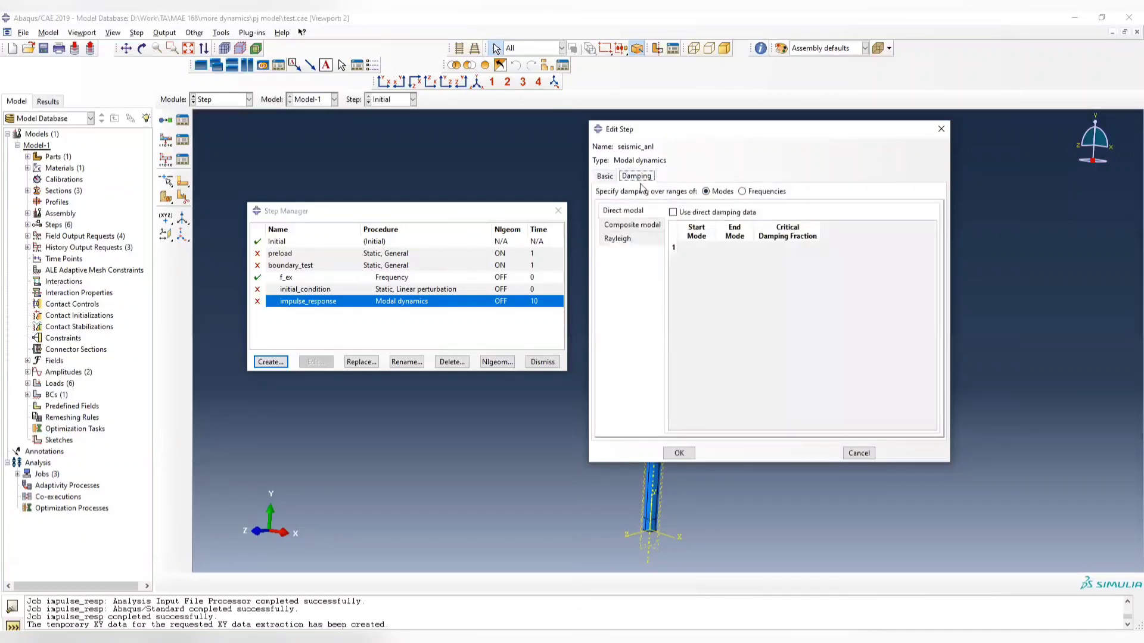
click(673, 212)
click(696, 247)
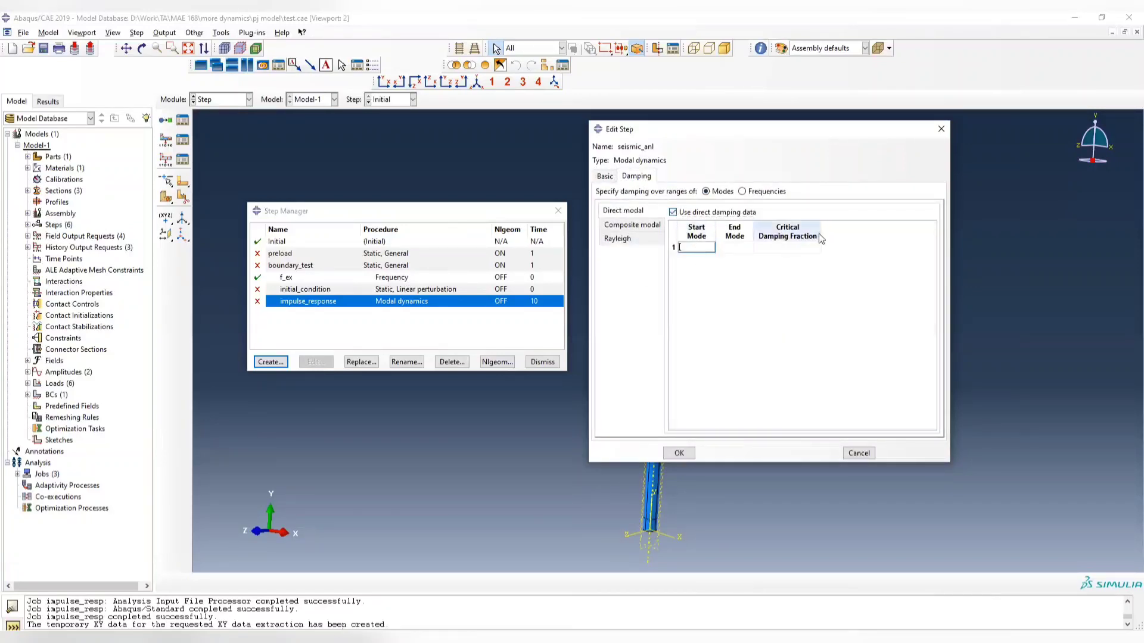
text(1)
key(Tab)
key(Tab)
text(0.01)
click(678, 452)
click(559, 211)
- Review the existing loads and boundary conditions in the Load module
click(249, 99)
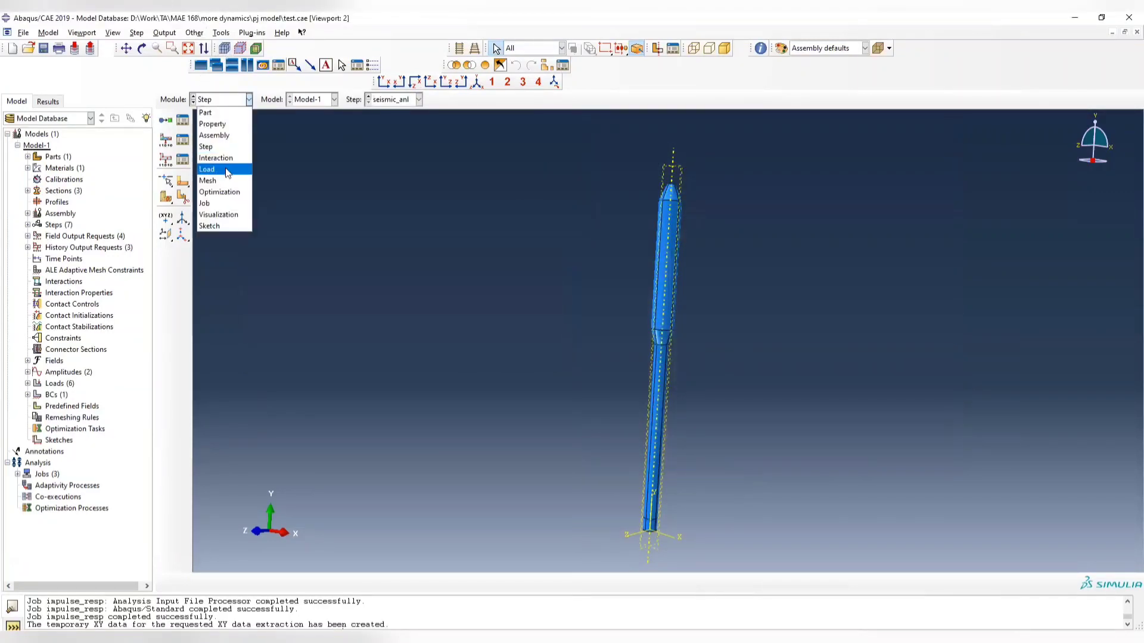
click(227, 170)
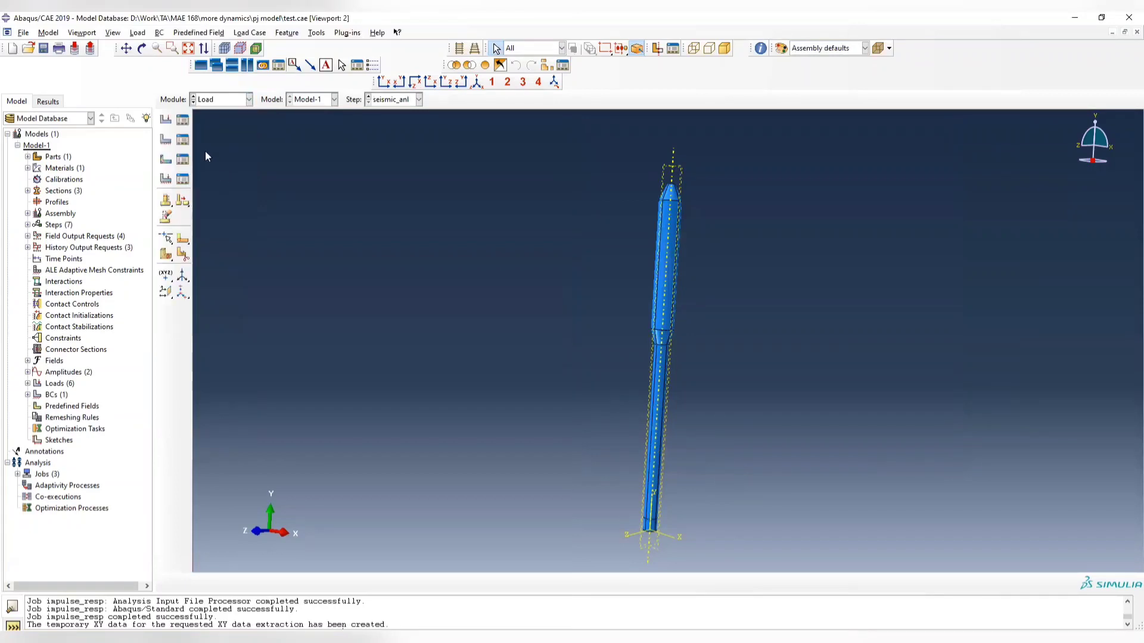
click(185, 121)
click(460, 124)
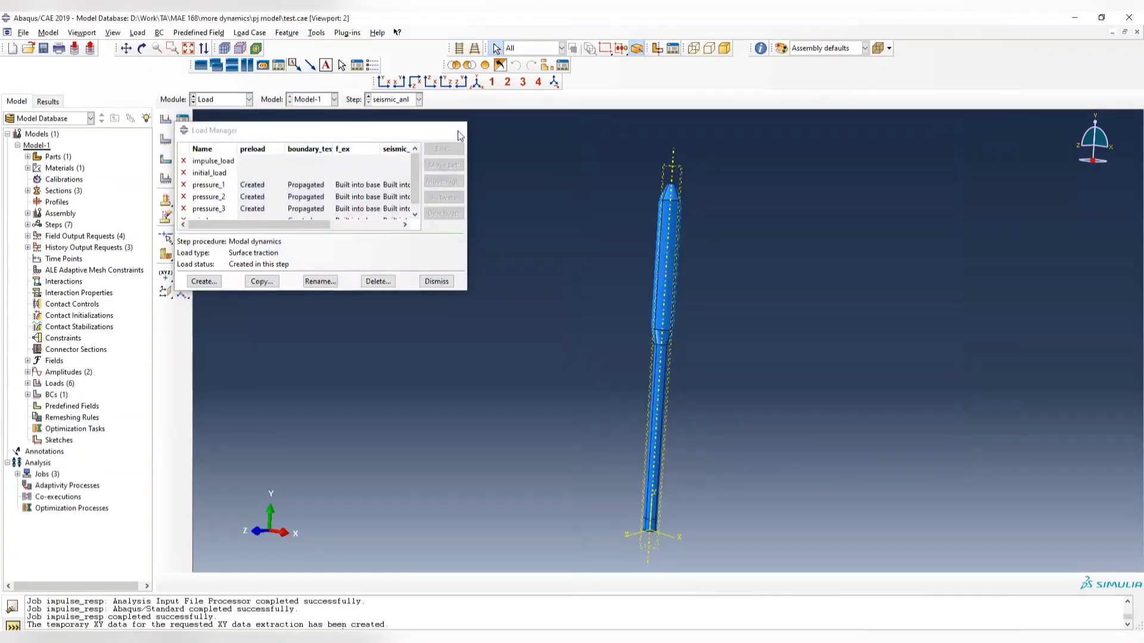
click(183, 140)
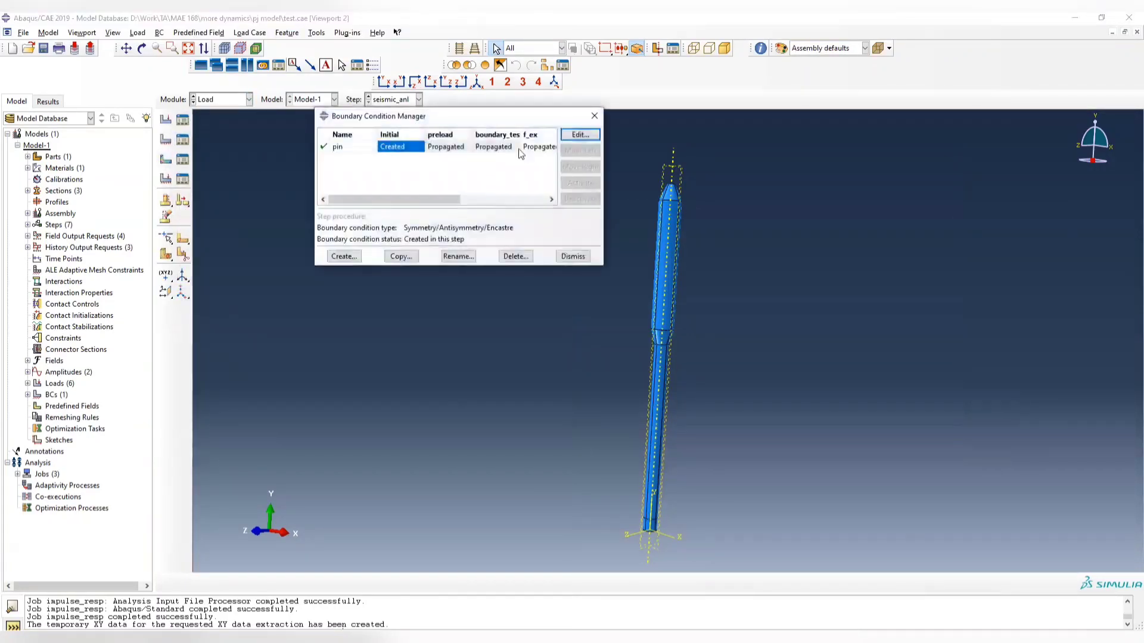
click(594, 116)
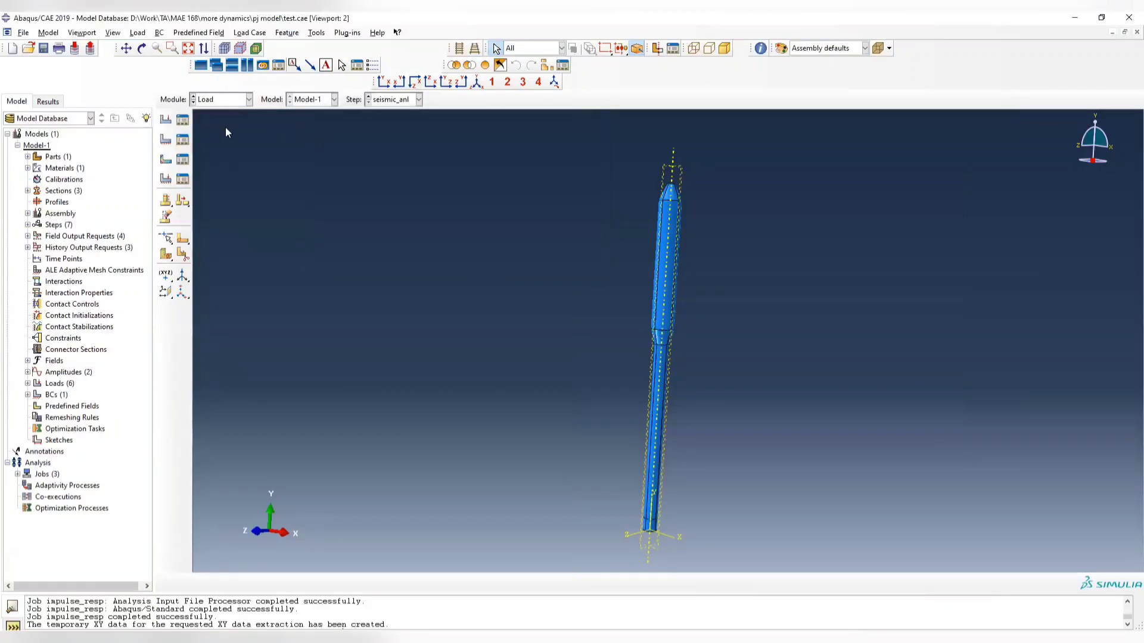
- Start a new boundary condition assigned to the seismic_anl step
click(183, 140)
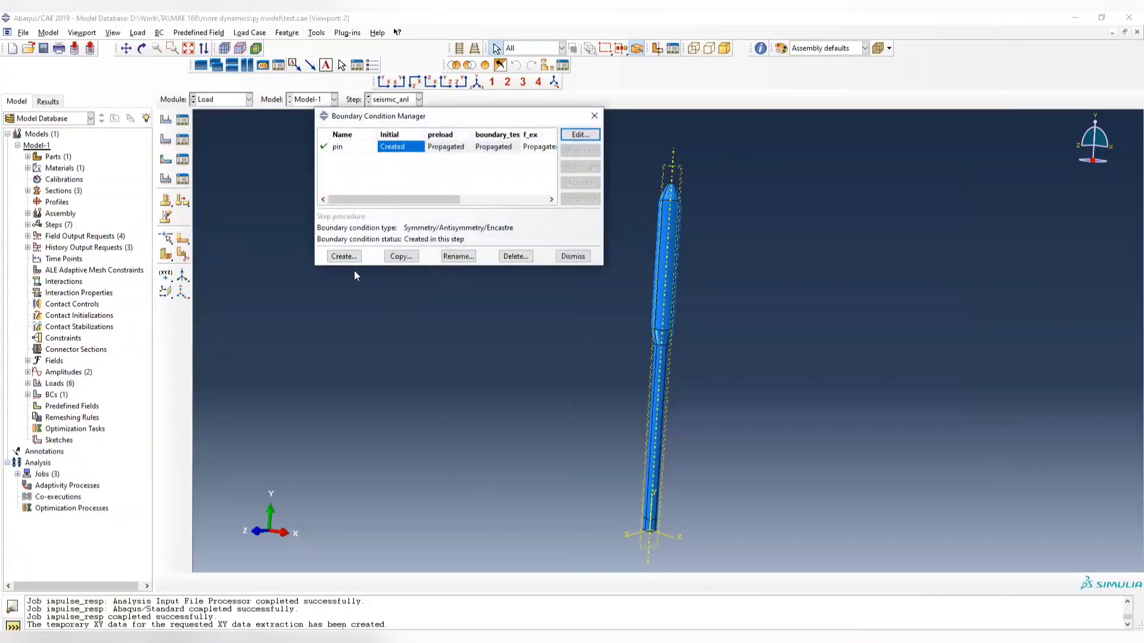
click(344, 256)
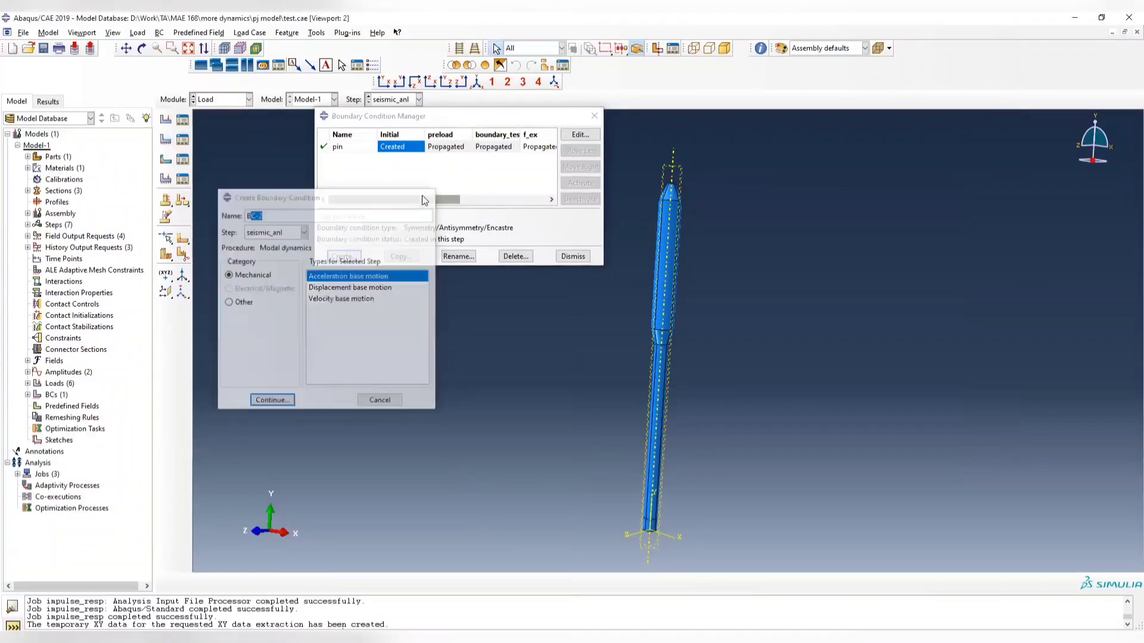
mouse_move(383, 198)
mouse_down()
mouse_move(479, 220)
mouse_move(356, 202)
mouse_move(368, 201)
mouse_up()
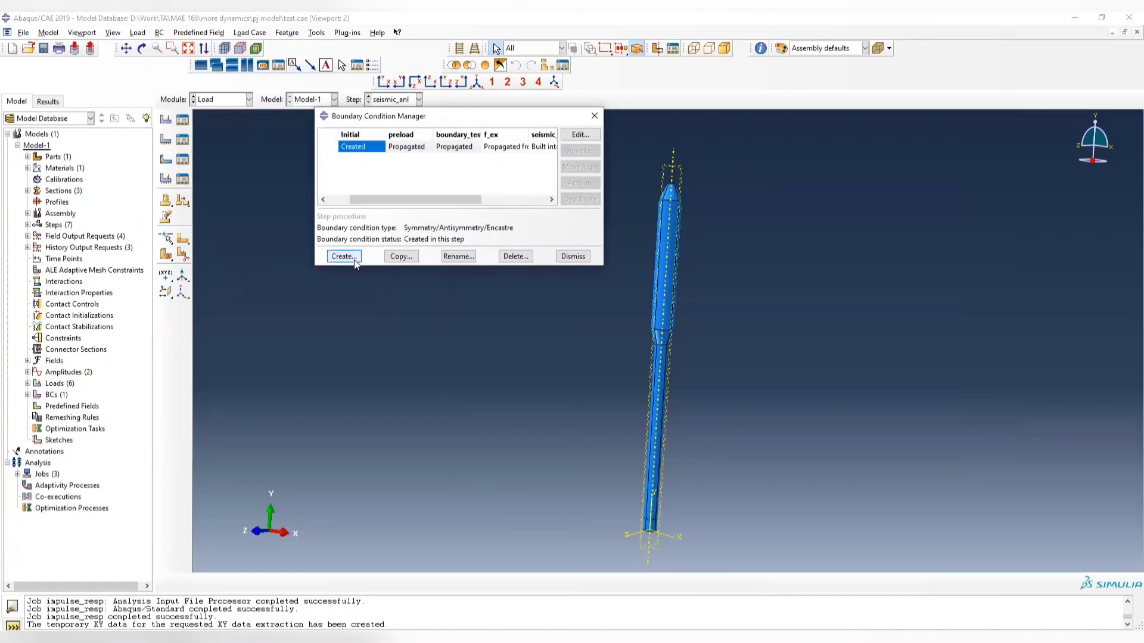
click(354, 262)
click(303, 232)
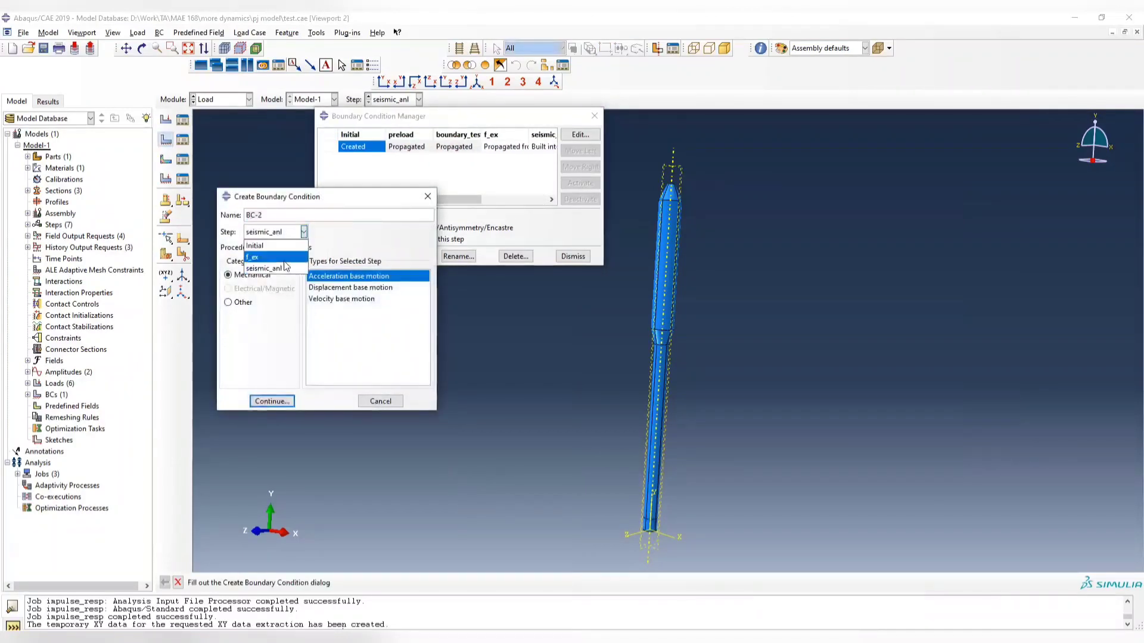
click(280, 269)
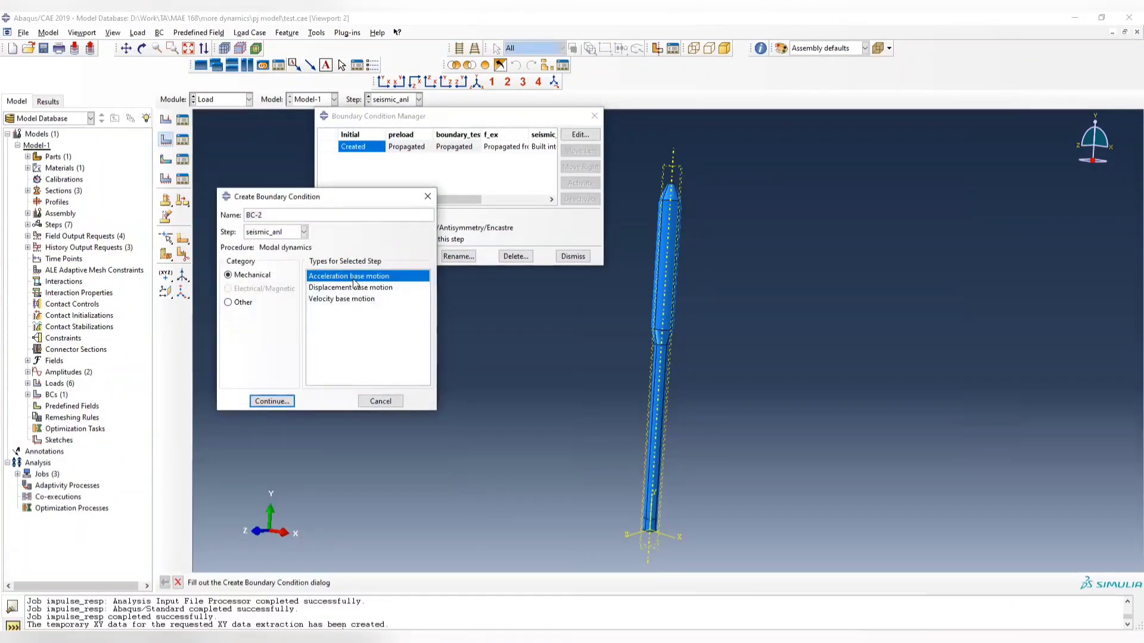
- Examine how the pin boundary condition carries through the analysis steps
drag(342, 205, 379, 228)
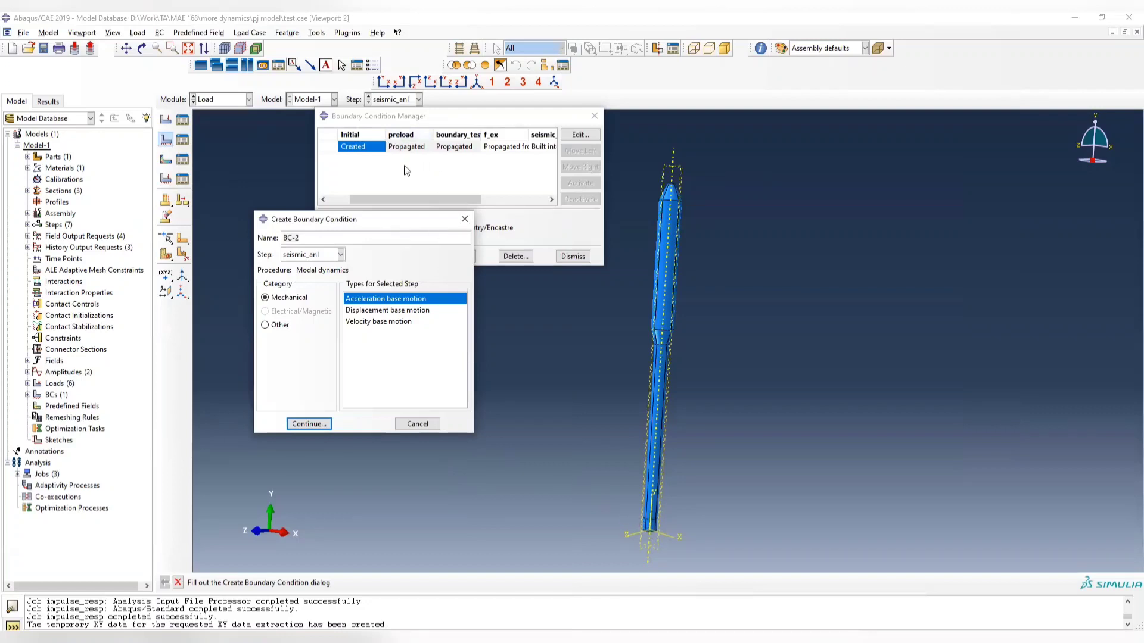
drag(436, 199, 371, 195)
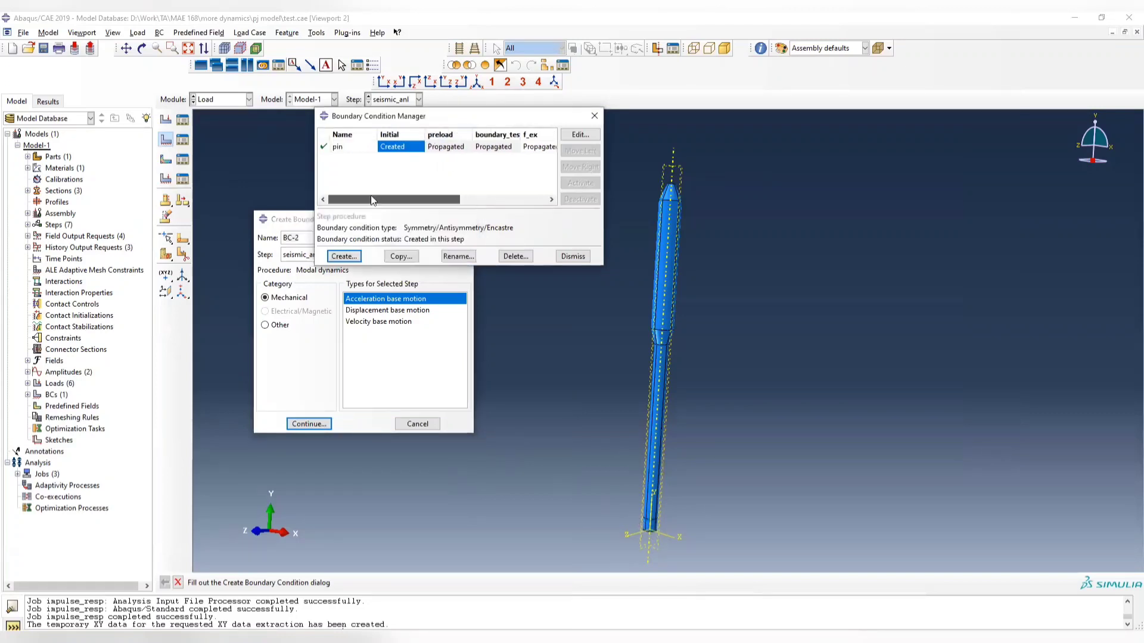
click(287, 220)
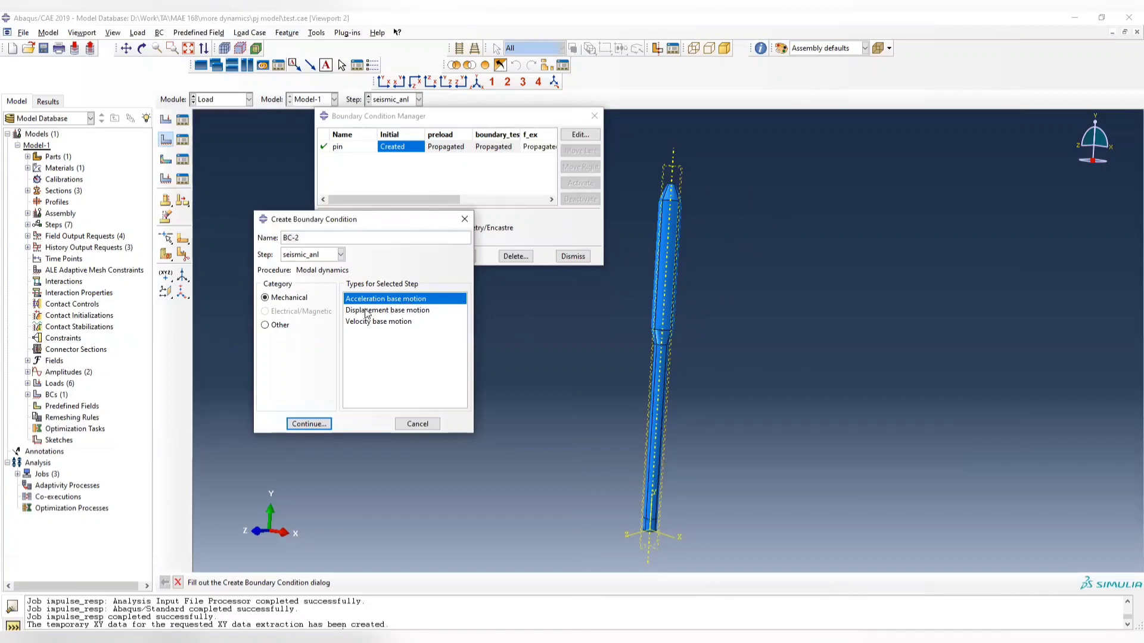
click(407, 199)
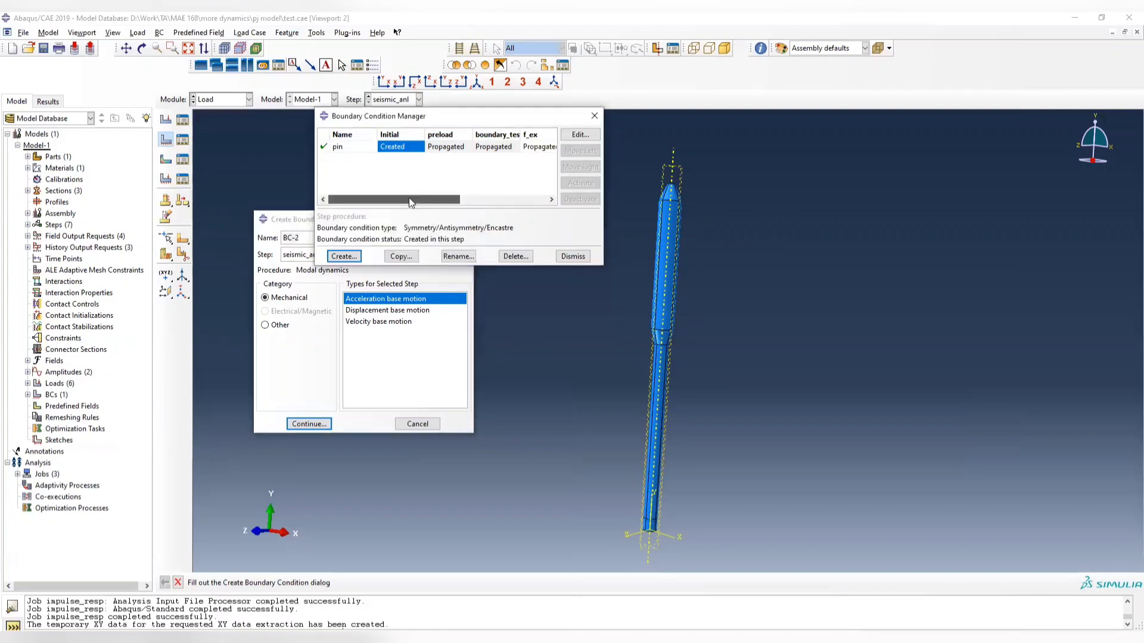
- Name the new boundary condition h_acc and make it an acceleration base motion
click(298, 219)
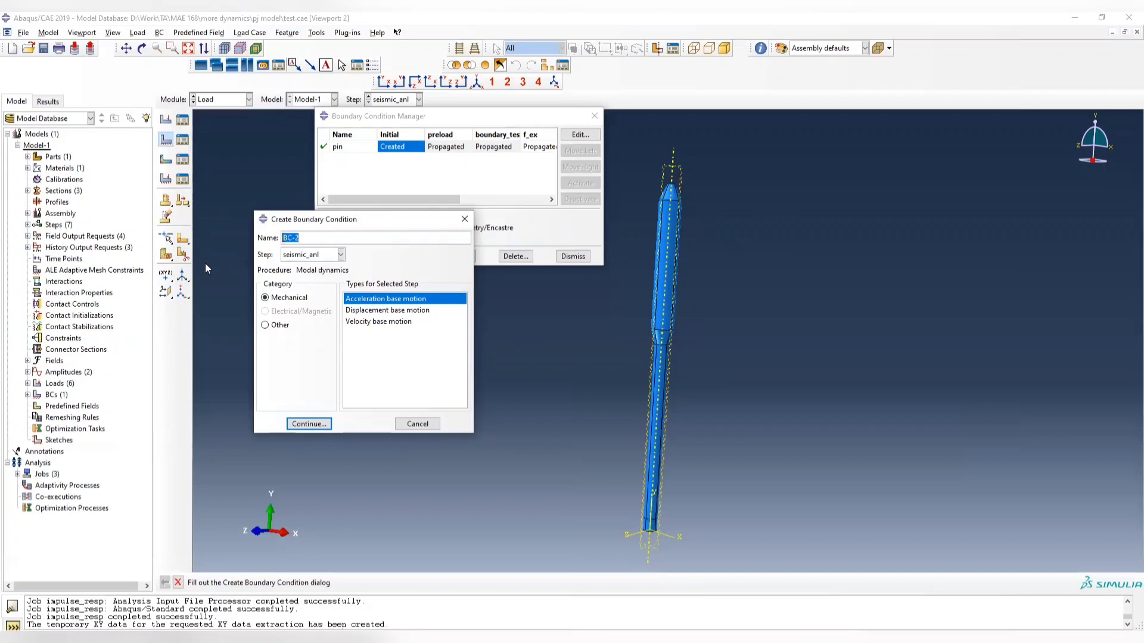
text(ho)
key(BackSpace)
key(BackSpace)
key(BackSpace)
text(_acc)
click(317, 424)
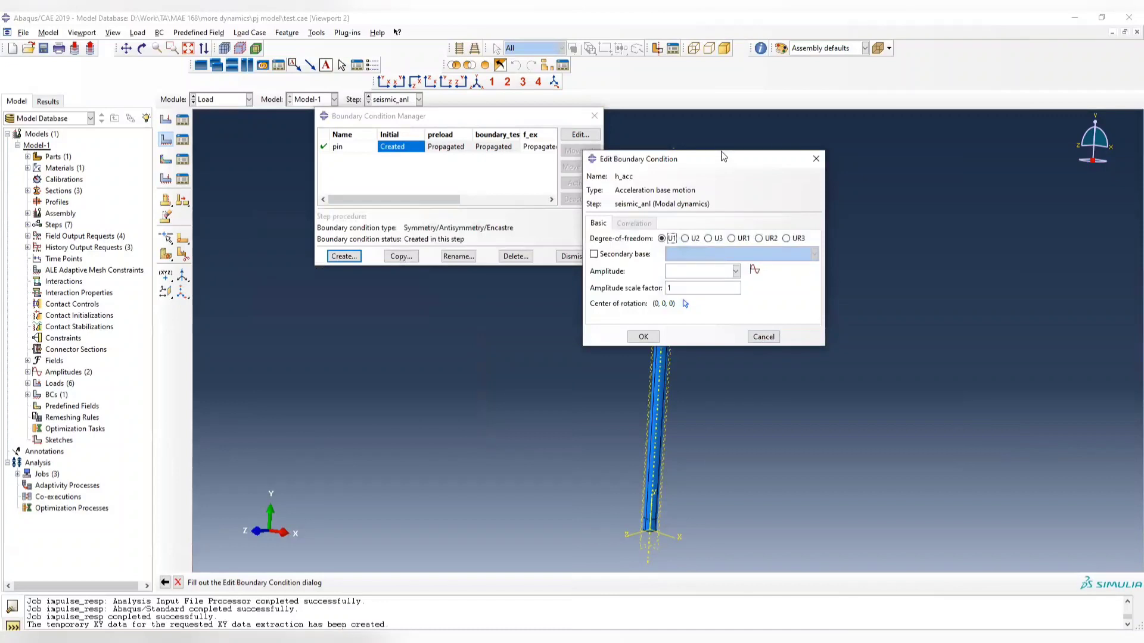
- Create a tabular amplitude named hamp for the h_acc base motion
drag(723, 156, 452, 152)
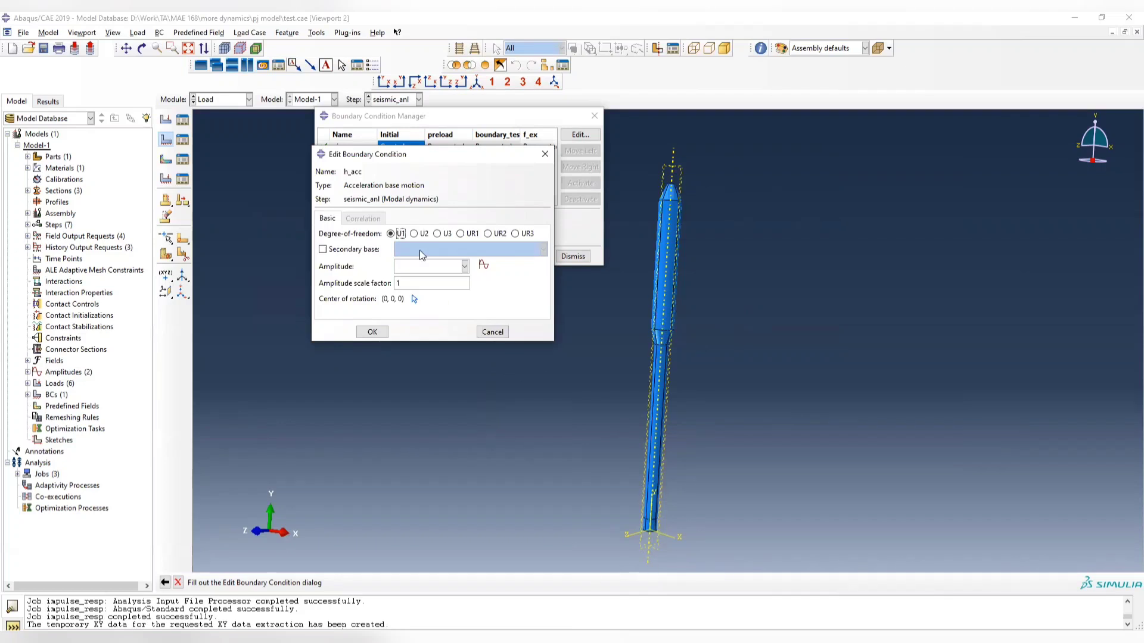
ctrl+alt+drag(673, 536, 672, 511)
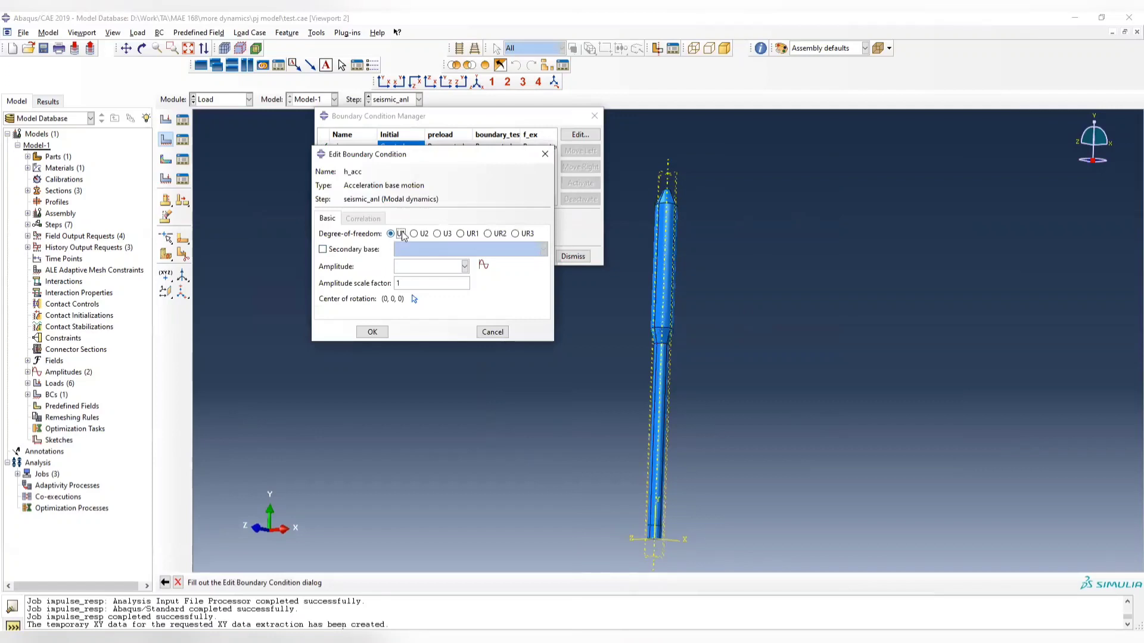
ctrl+alt+drag(700, 444, 744, 222)
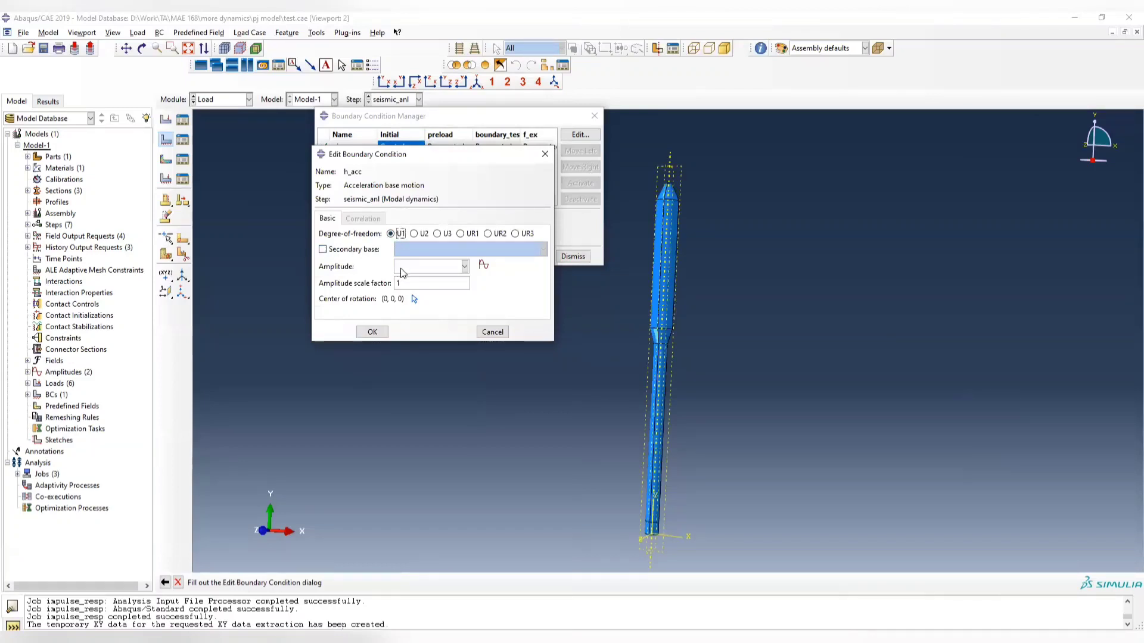
click(465, 266)
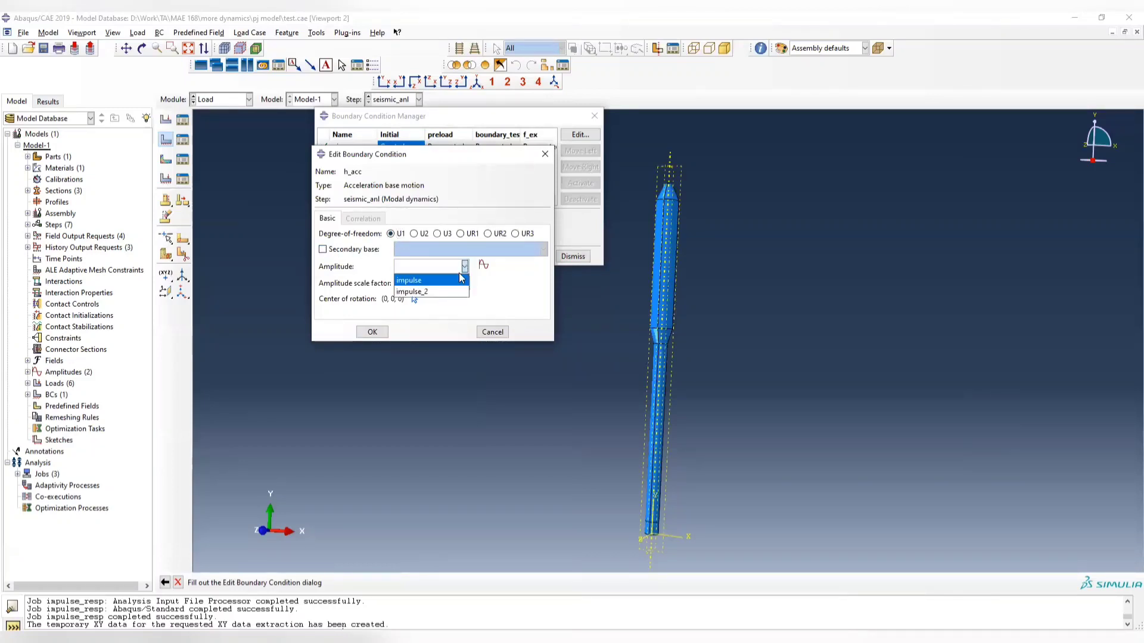
click(464, 267)
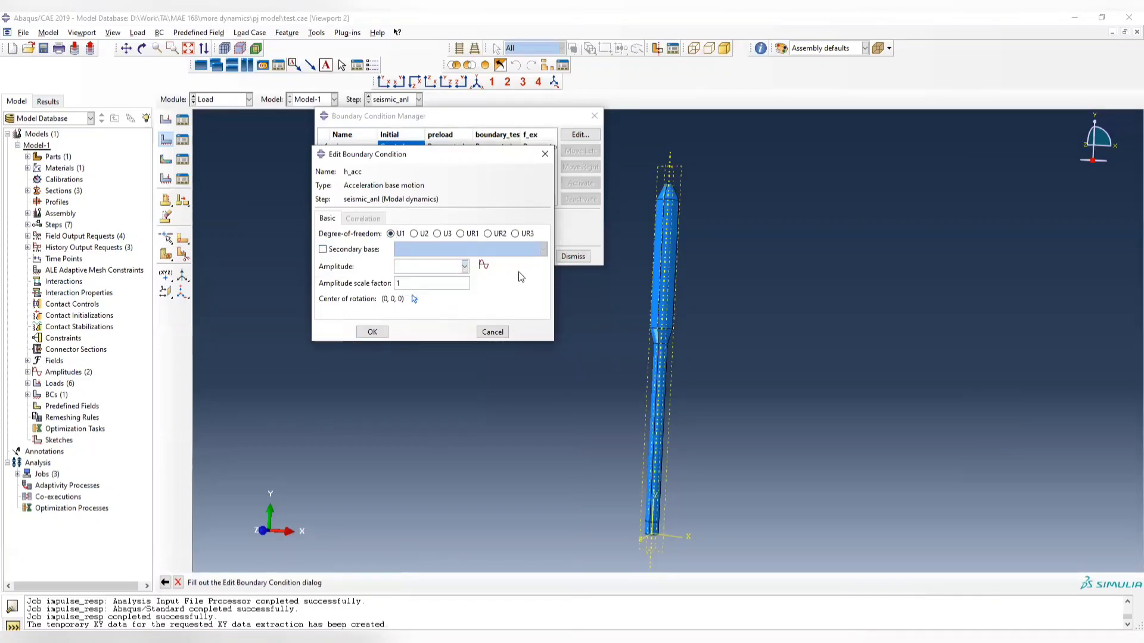
click(485, 268)
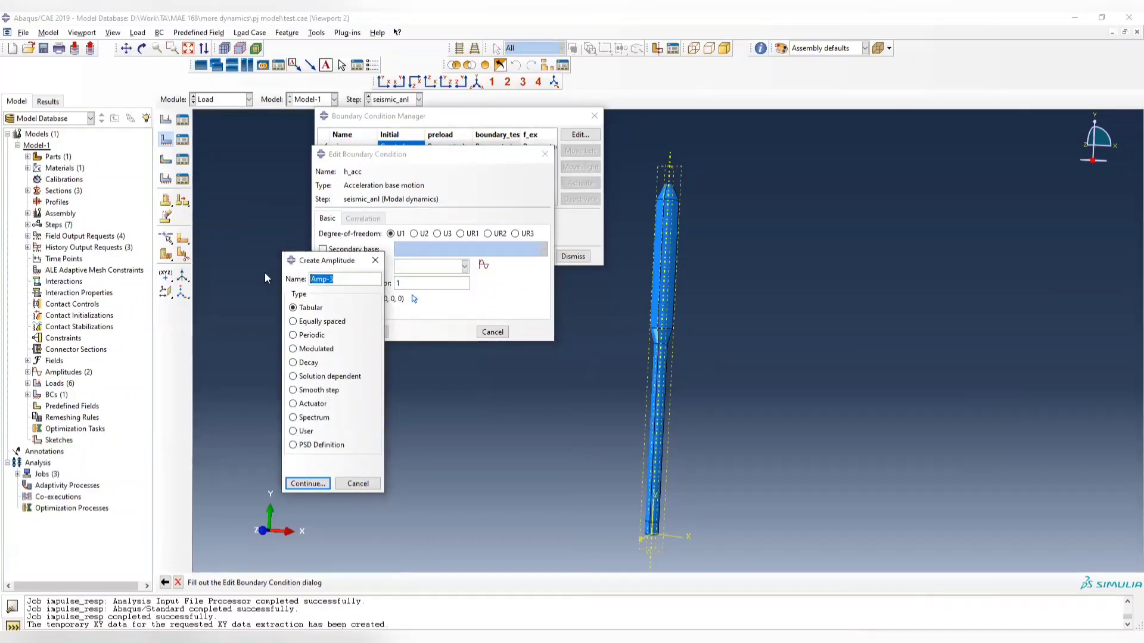
text(hamp)
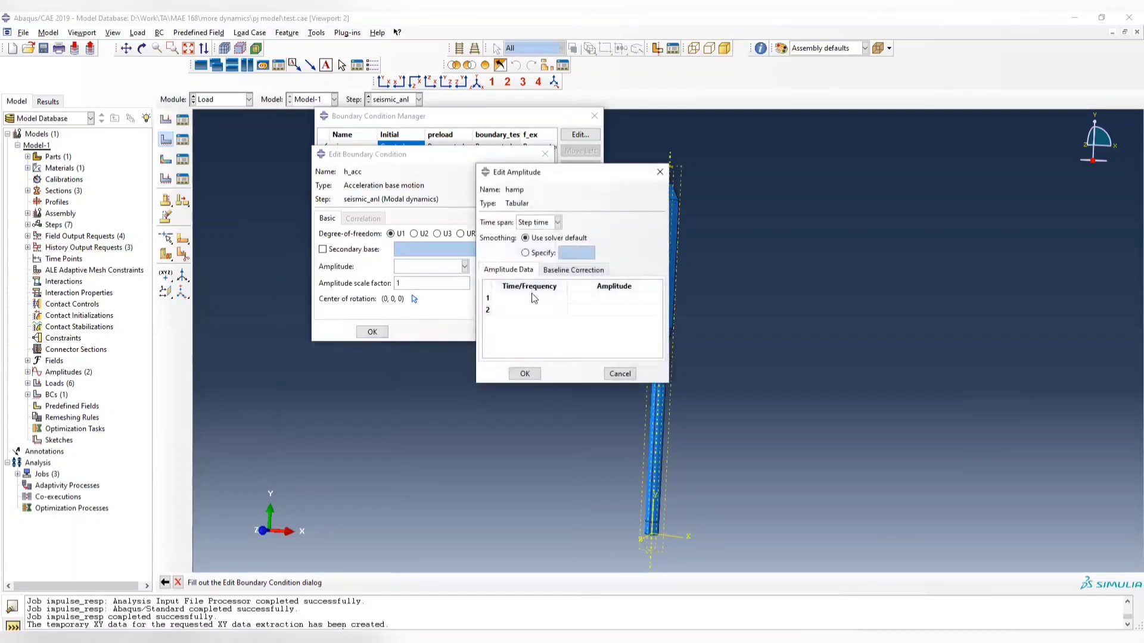
- Read the hamp amplitude's time and amplitude data from the file hamp.inp, starting at table row 1 and column 1
click(529, 302)
right_click(529, 298)
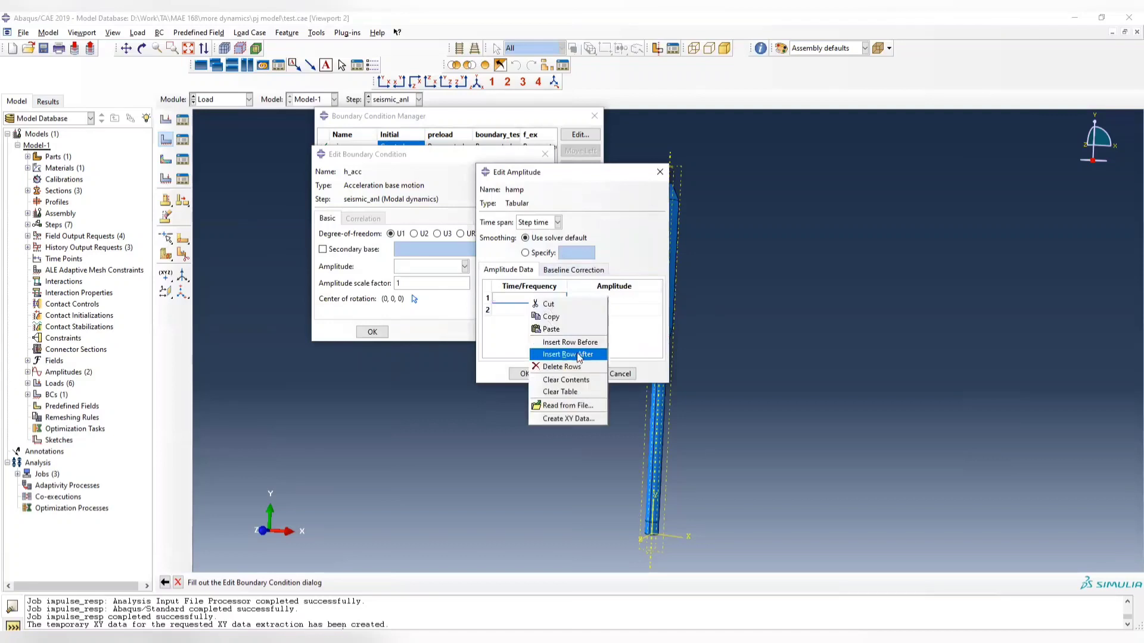
click(581, 411)
click(621, 287)
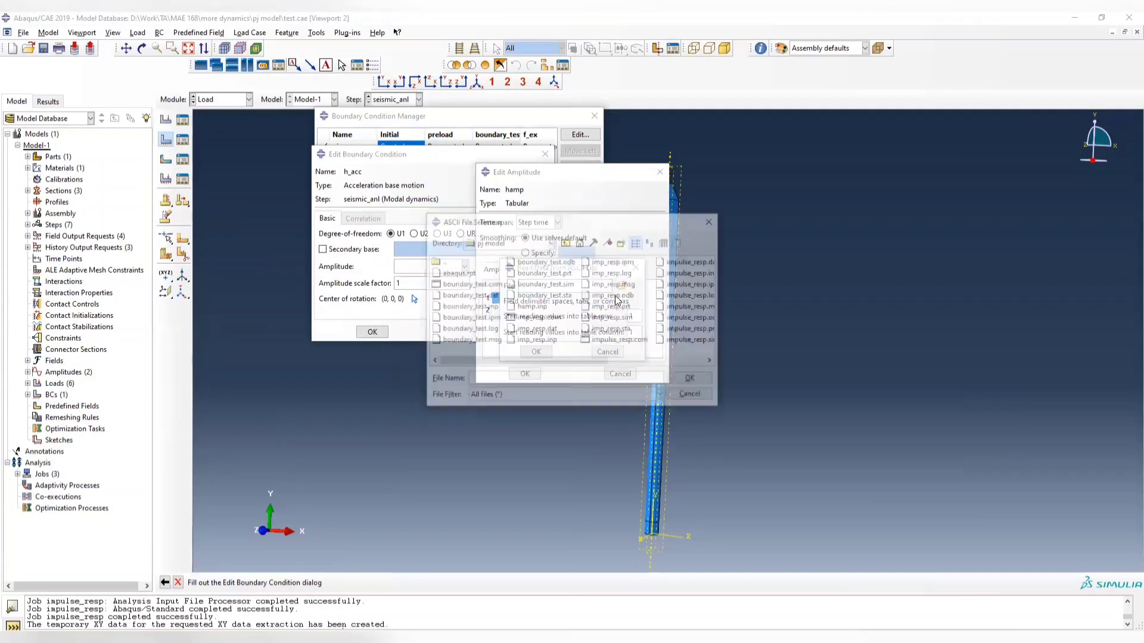
mouse_move(514, 358)
mouse_down()
mouse_move(649, 363)
mouse_move(518, 360)
mouse_up()
click(518, 306)
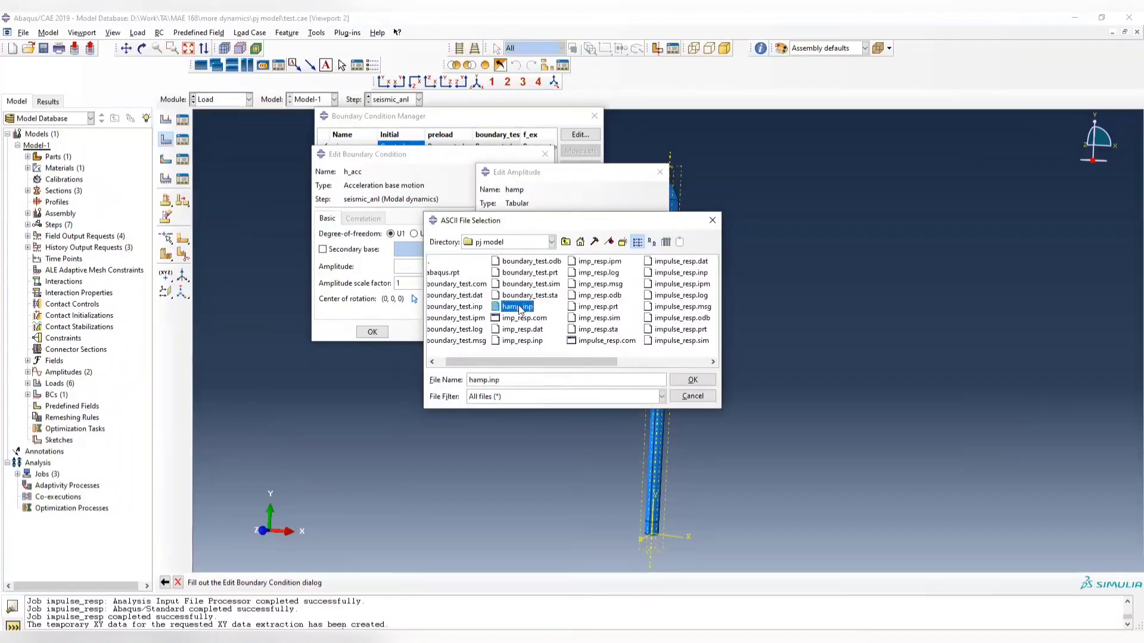
click(692, 380)
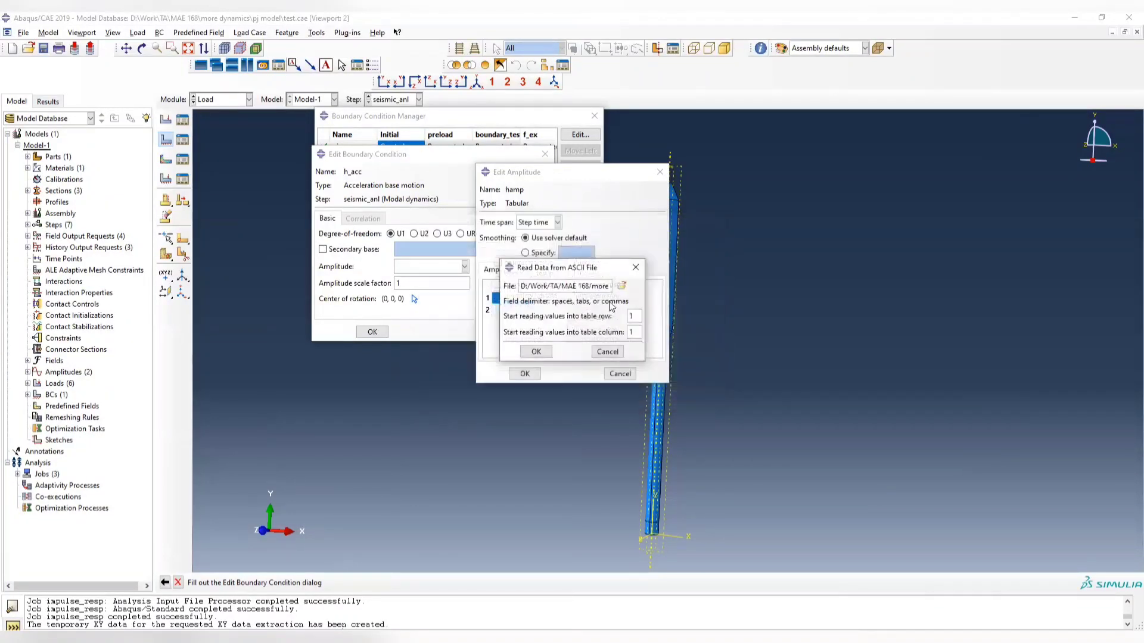
click(542, 351)
click(578, 346)
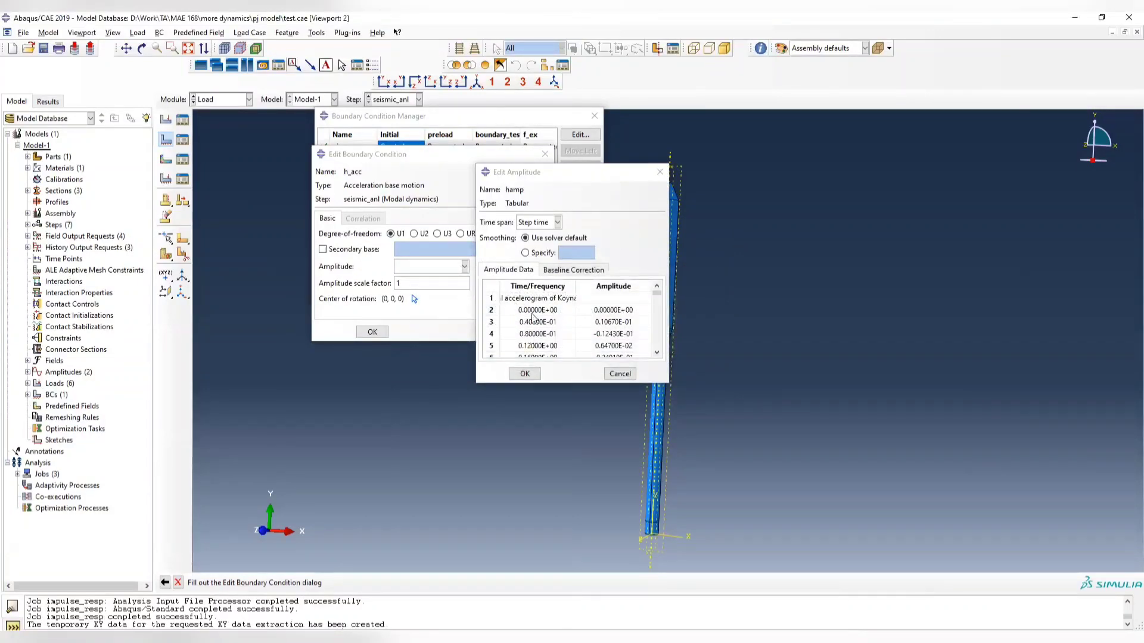
- Delete the header text row from the hamp amplitude table, check the data to its last row and accept the amplitude
click(495, 299)
right_click(495, 300)
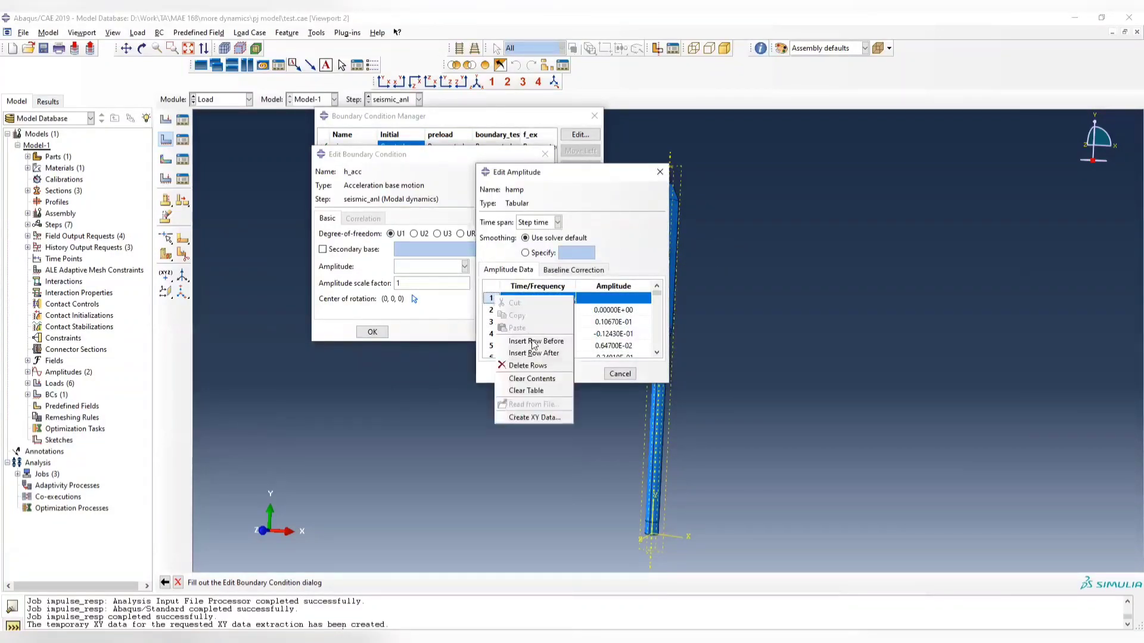
click(536, 365)
scroll(641, 314, down, 15)
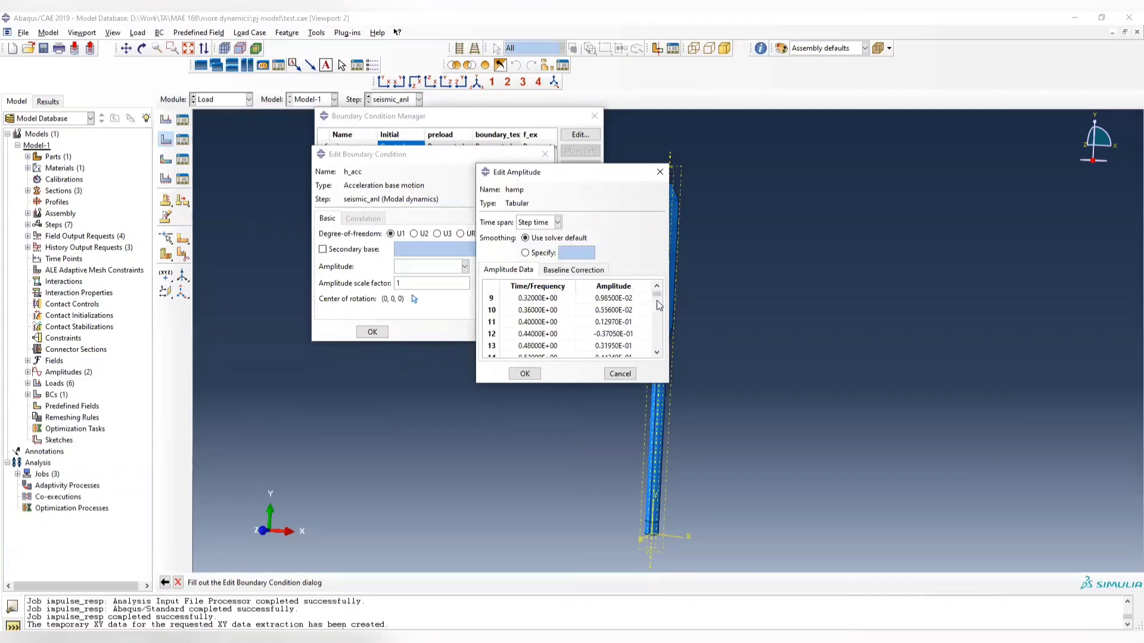
drag(655, 299, 655, 353)
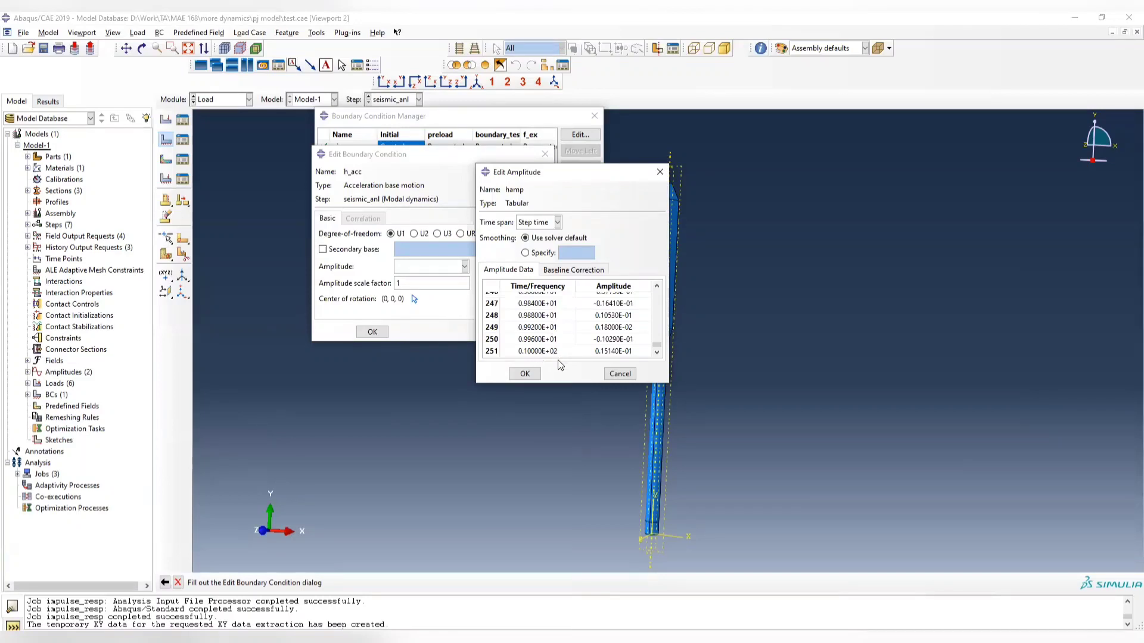
click(533, 375)
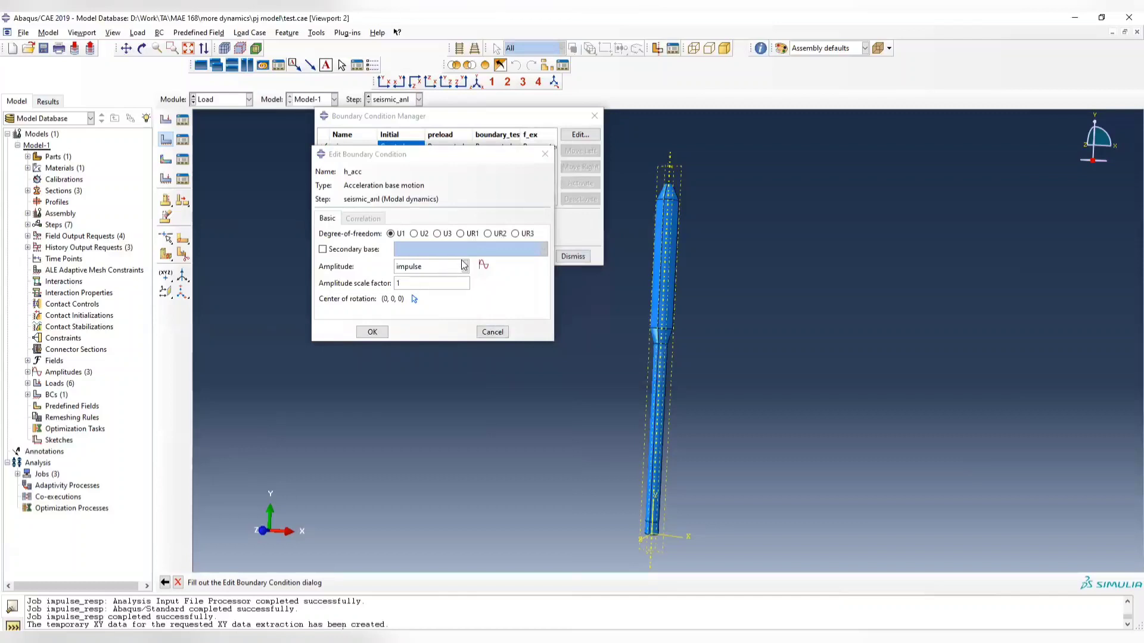
- Assign the hamp amplitude to the h_acc base motion with an amplitude scale factor of 386 and save it
click(465, 266)
click(436, 288)
double_click(411, 287)
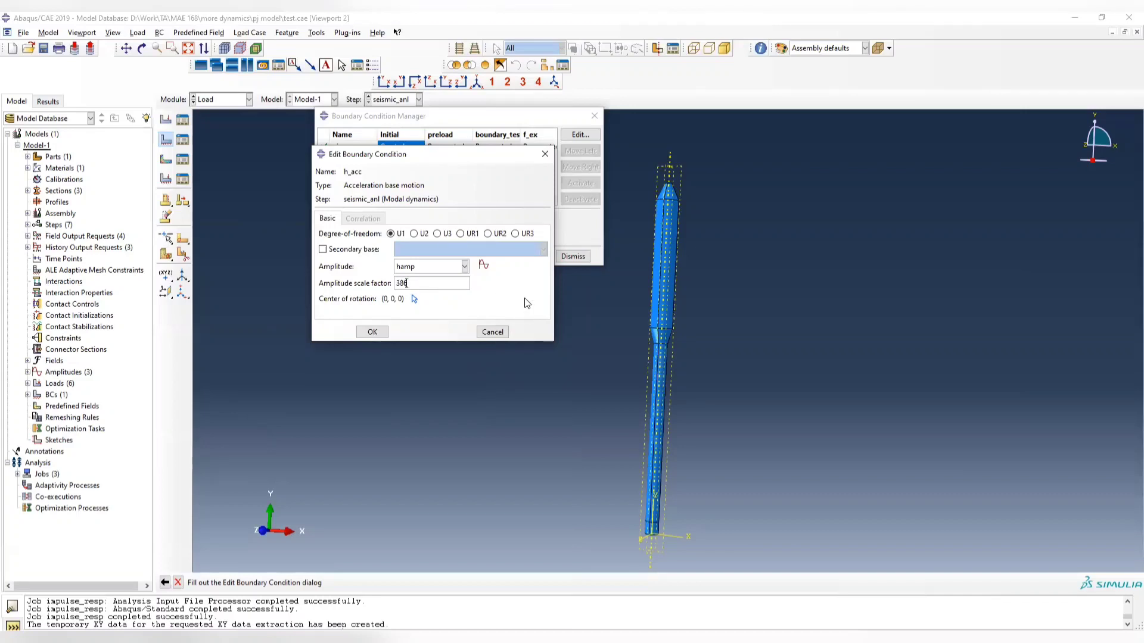
double_click(423, 287)
click(372, 333)
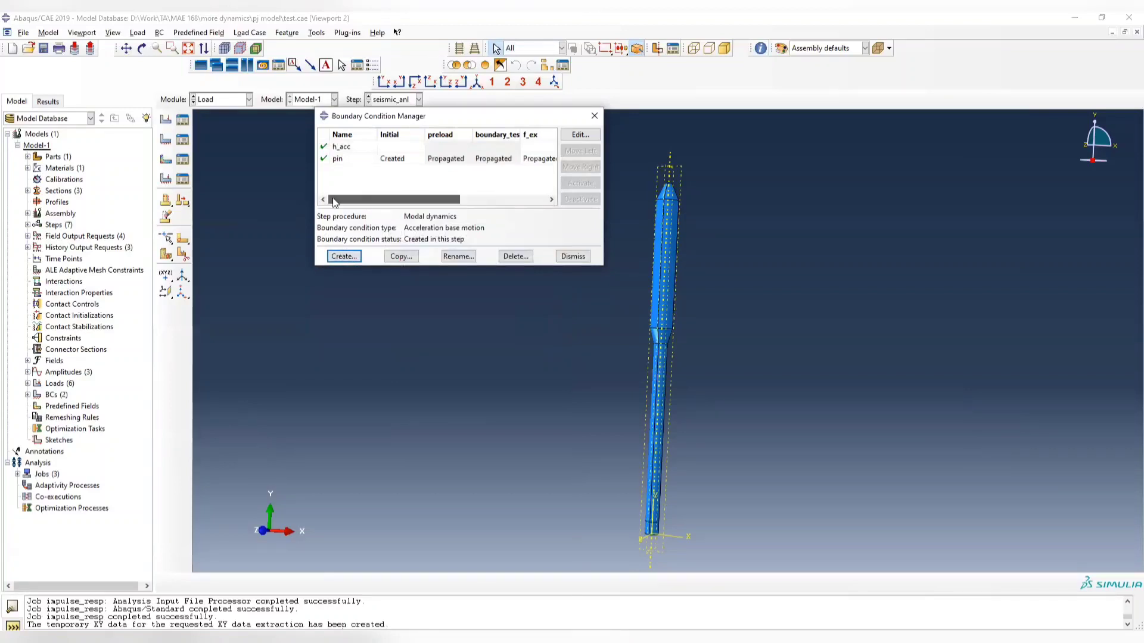
- Create an acceleration base motion named v_acc in the seismic_anl step, acting in degree of freedom U2
click(344, 257)
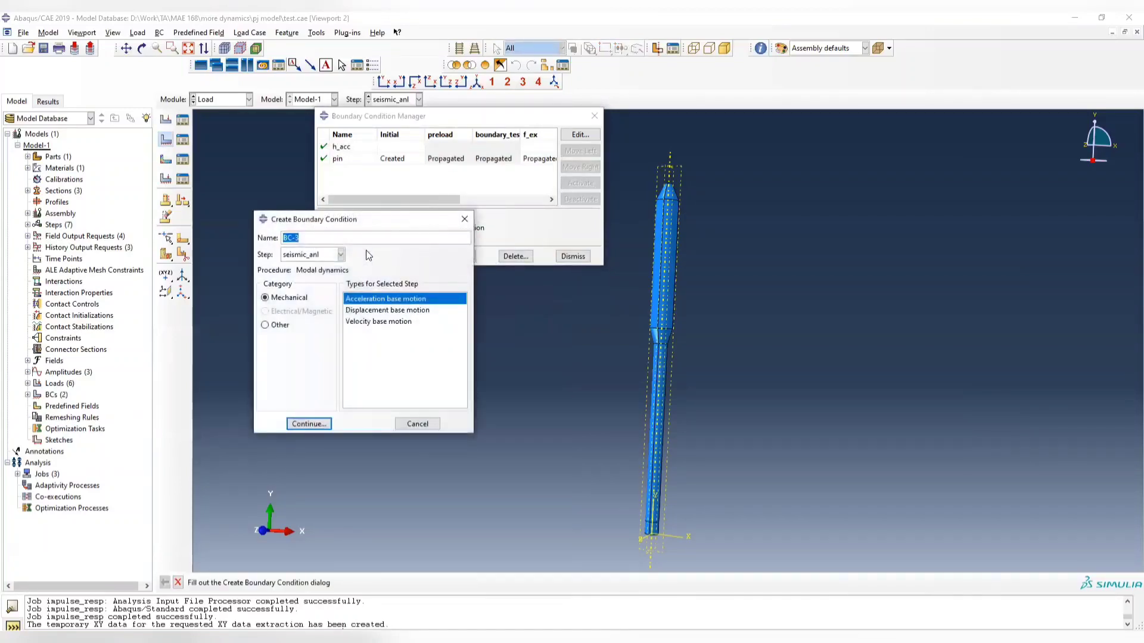
text(v_acc)
click(308, 423)
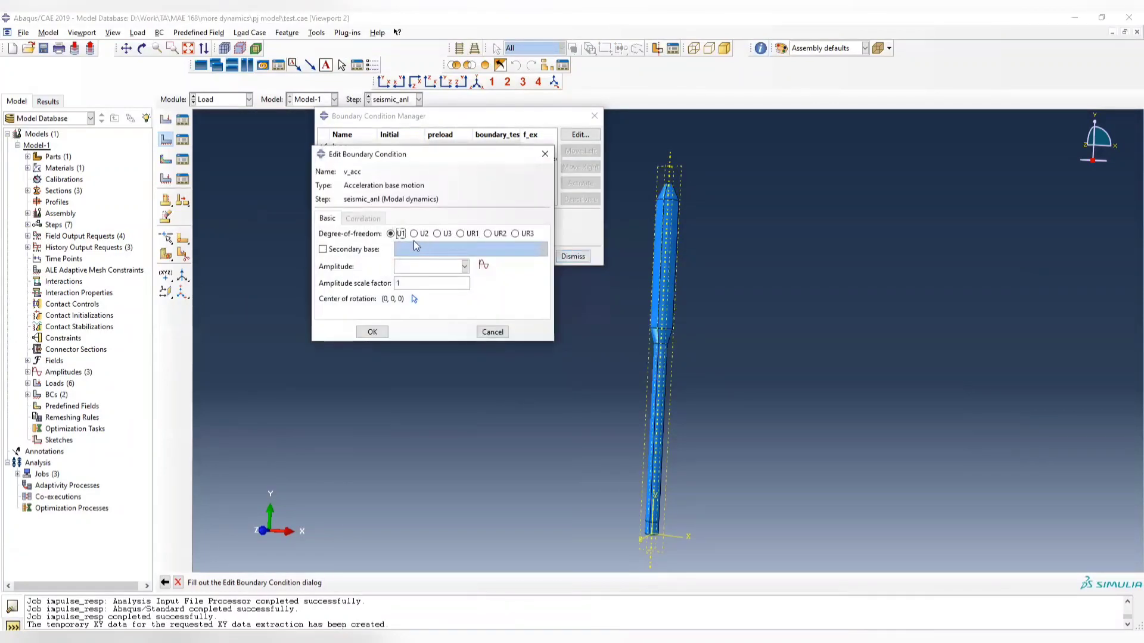
click(417, 236)
- Create a tabular amplitude named vamp for the v_acc base motion
click(483, 266)
key(BackSpace)
text(vamp)
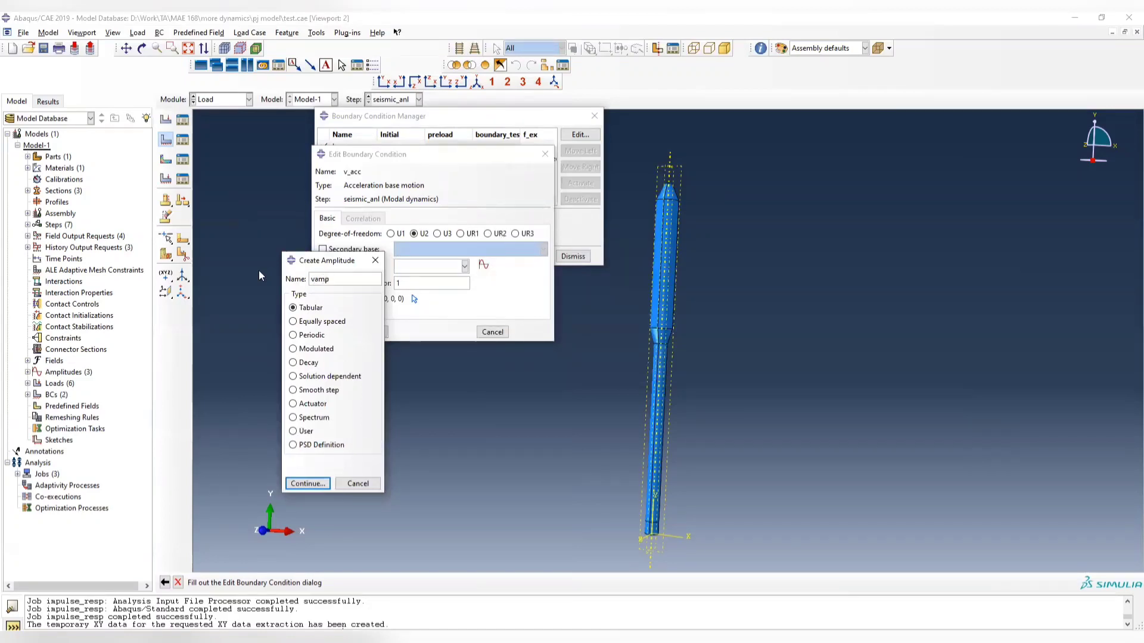
click(307, 484)
- Read the vamp amplitude's data from the file vamp.inp, starting at table row 1 and column 1
click(542, 299)
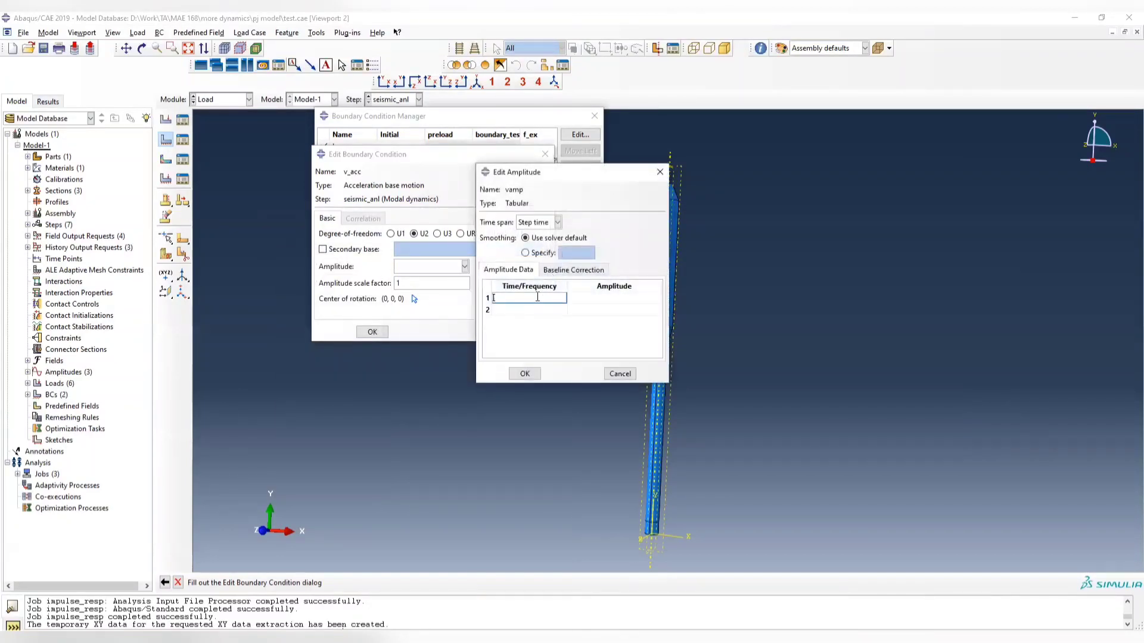
right_click(542, 300)
click(575, 405)
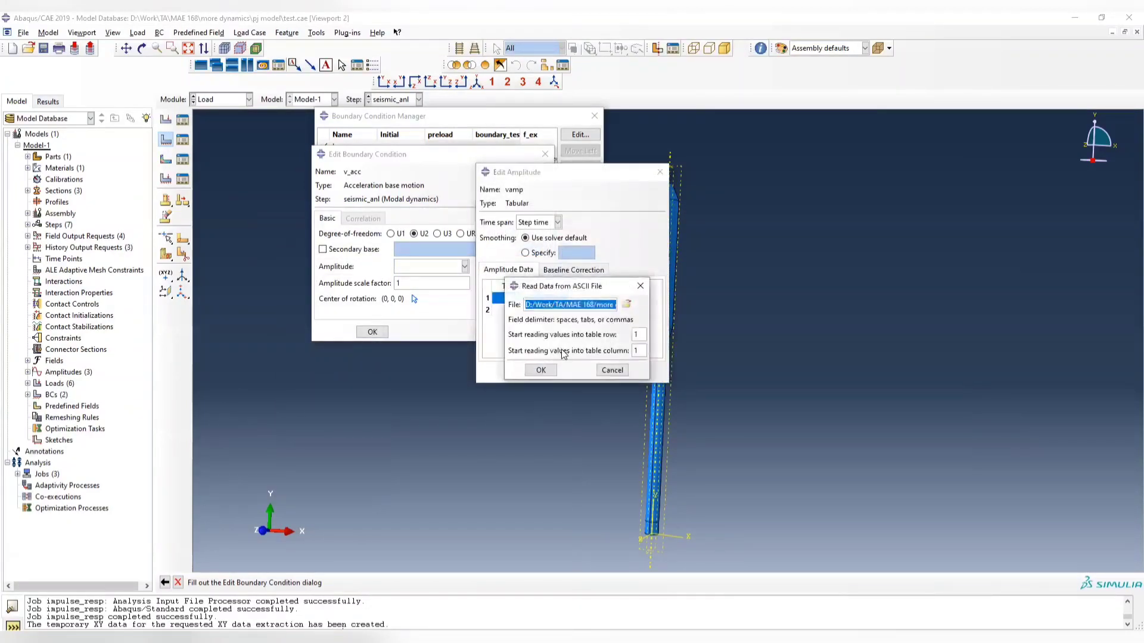
click(628, 305)
drag(580, 357, 679, 360)
click(669, 328)
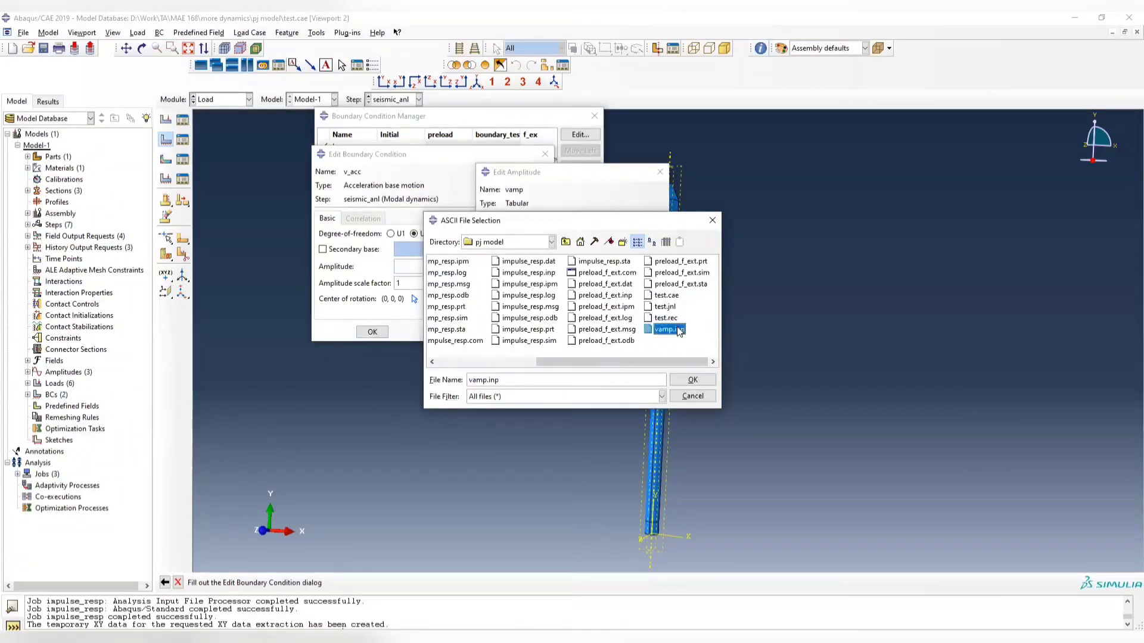
click(693, 381)
click(539, 370)
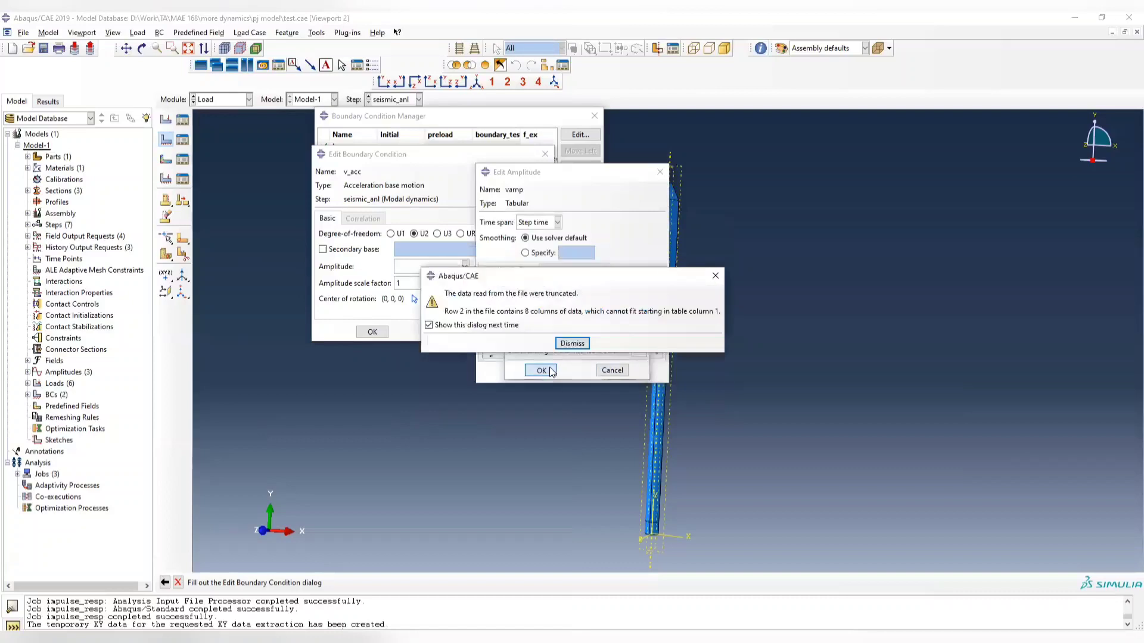
click(573, 343)
- Delete the header text row from the vamp amplitude table and accept the amplitude
click(491, 298)
right_click(491, 298)
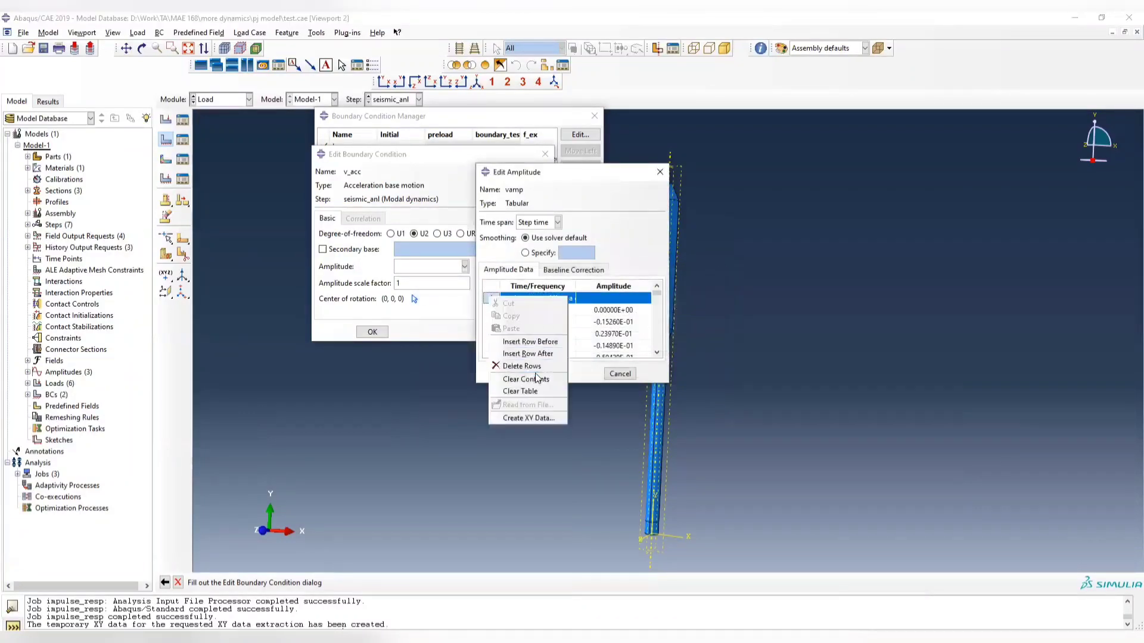
click(536, 366)
click(524, 373)
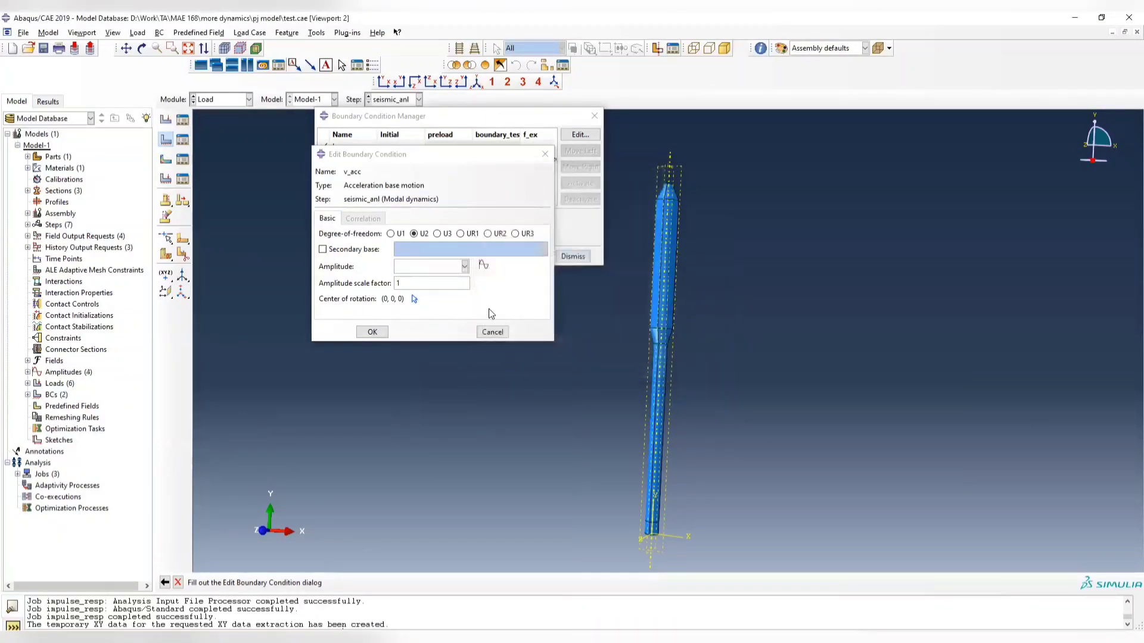
- Assign the vamp amplitude to v_acc with a scale factor of 386, save it and close the boundary condition manager
click(465, 266)
click(439, 314)
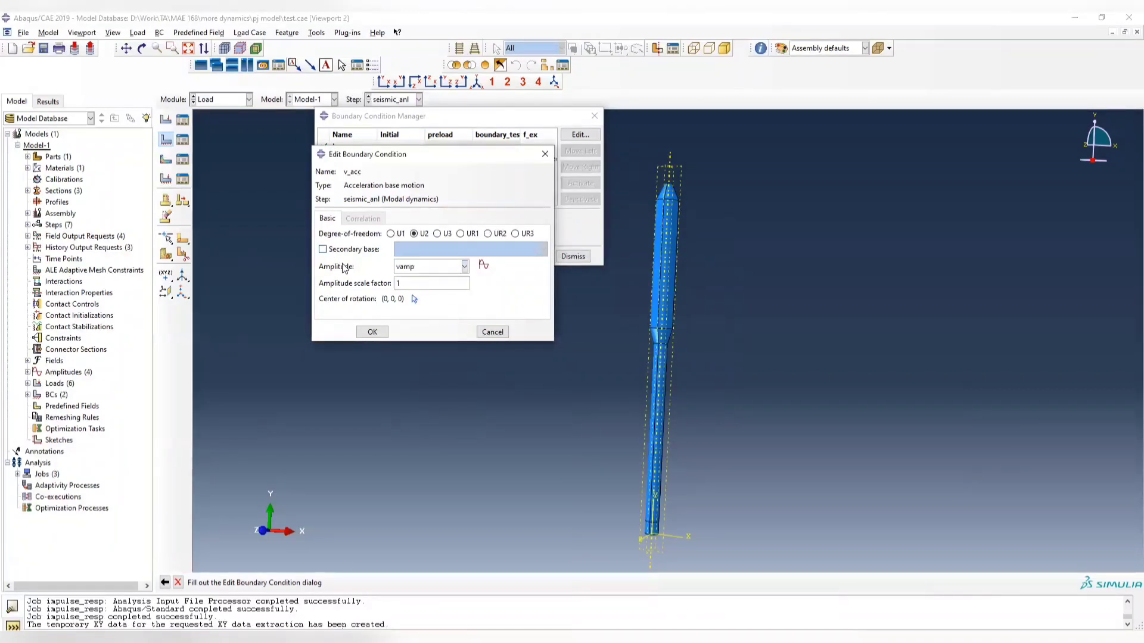
double_click(418, 283)
text(386)
click(371, 332)
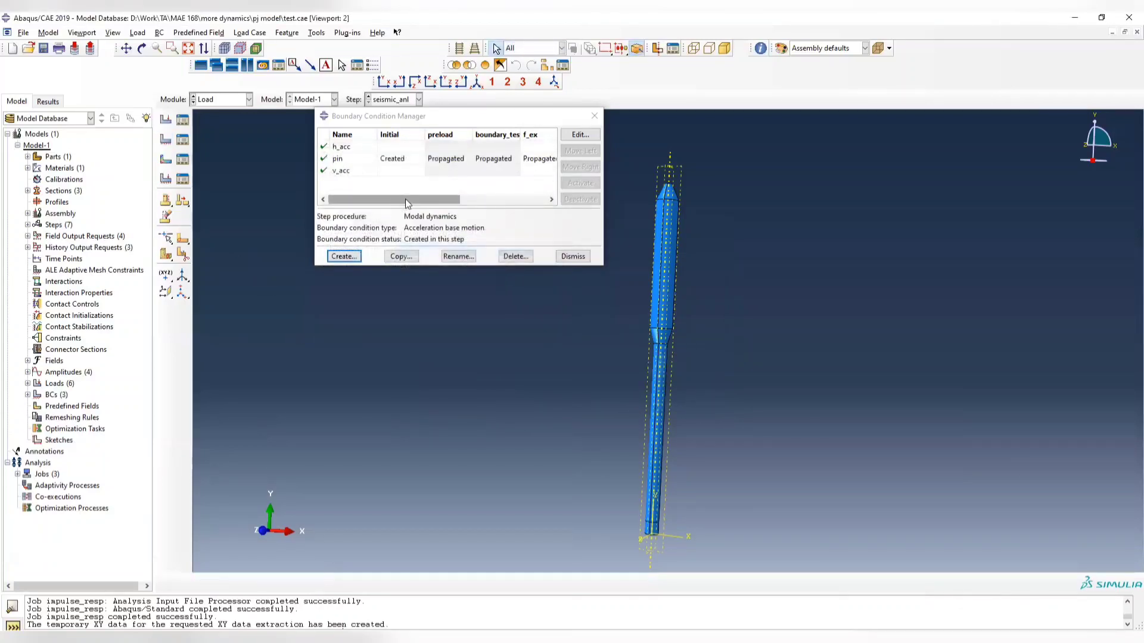
drag(408, 203, 482, 205)
click(594, 116)
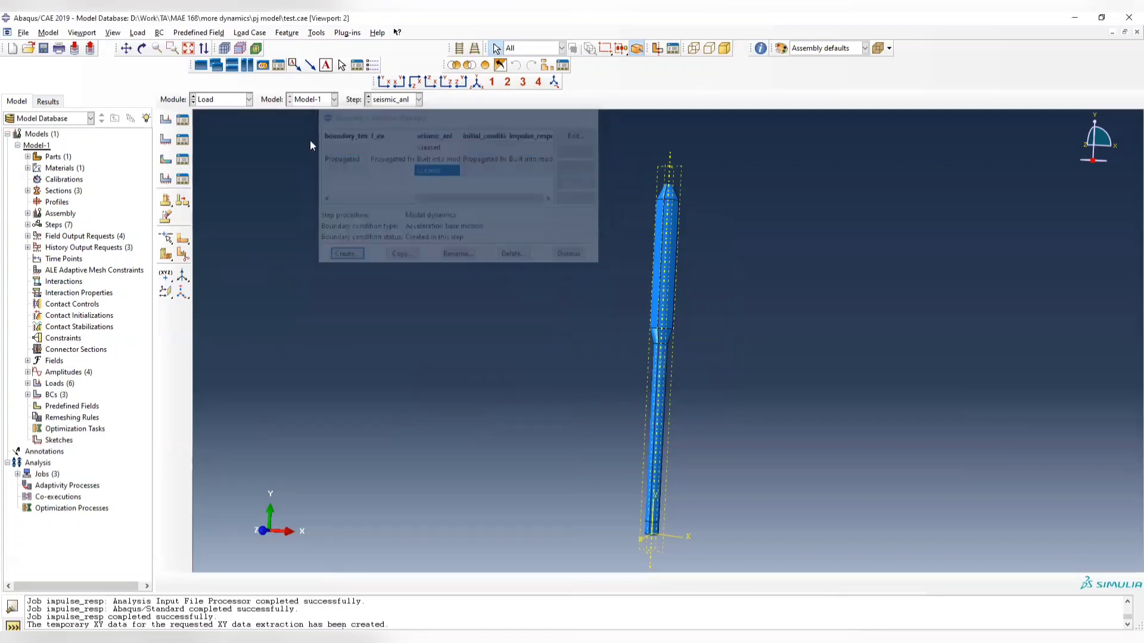
- Switch to the Step module and review the field output requests across the analysis steps
click(206, 103)
click(199, 131)
click(184, 141)
drag(434, 272, 239, 280)
drag(416, 274, 310, 274)
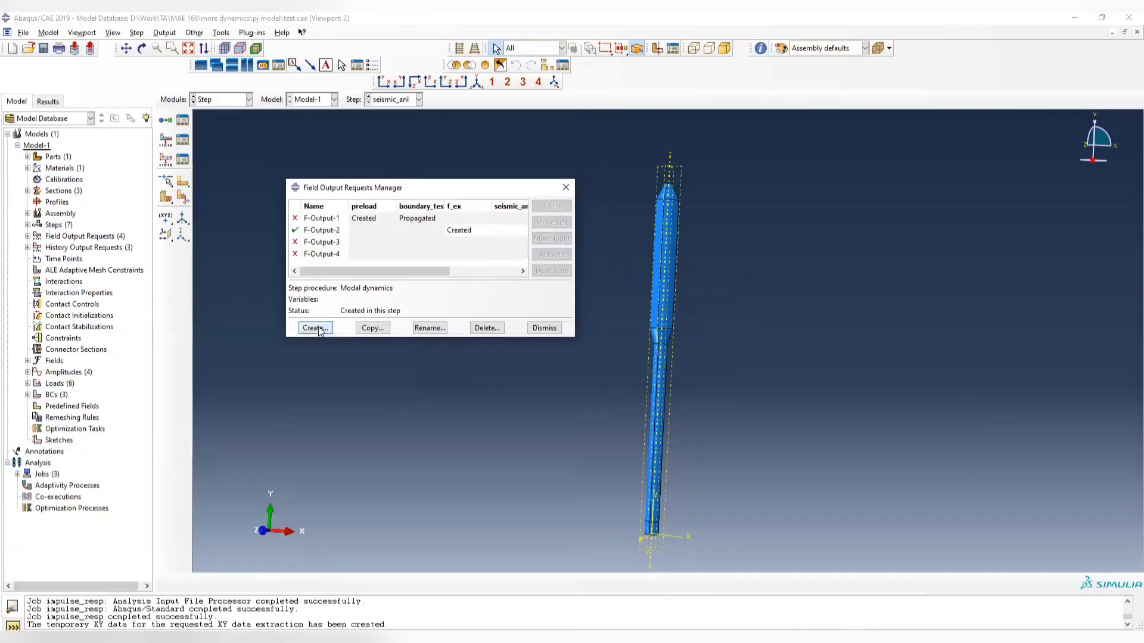
- Create a field output request for the seismic_anl step with output every 1 increment over the whole model
click(316, 329)
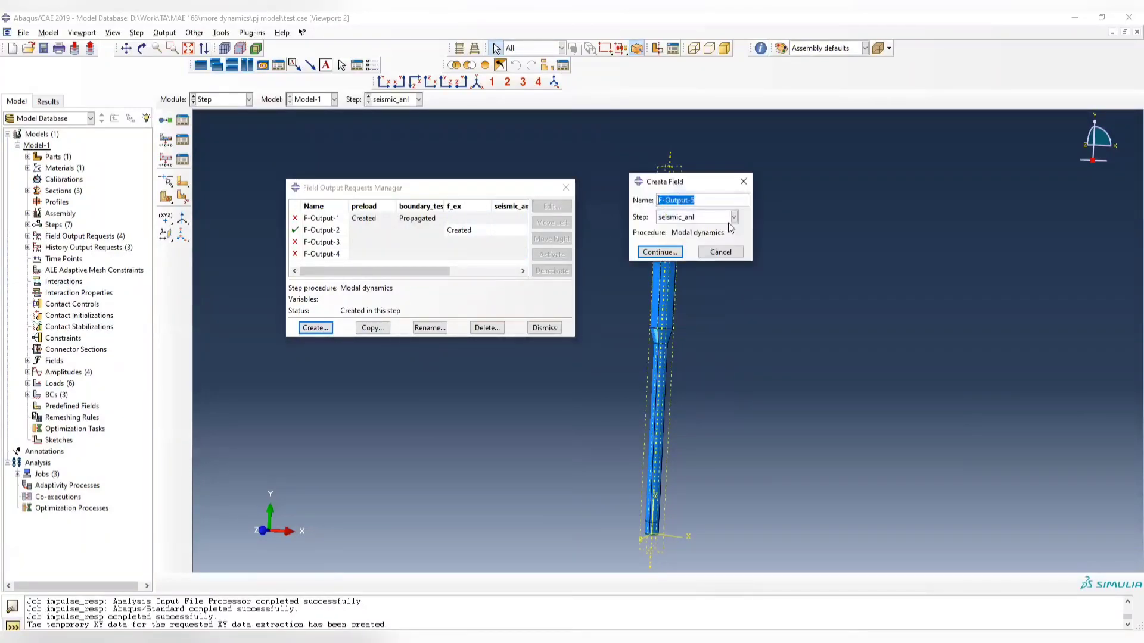
click(667, 252)
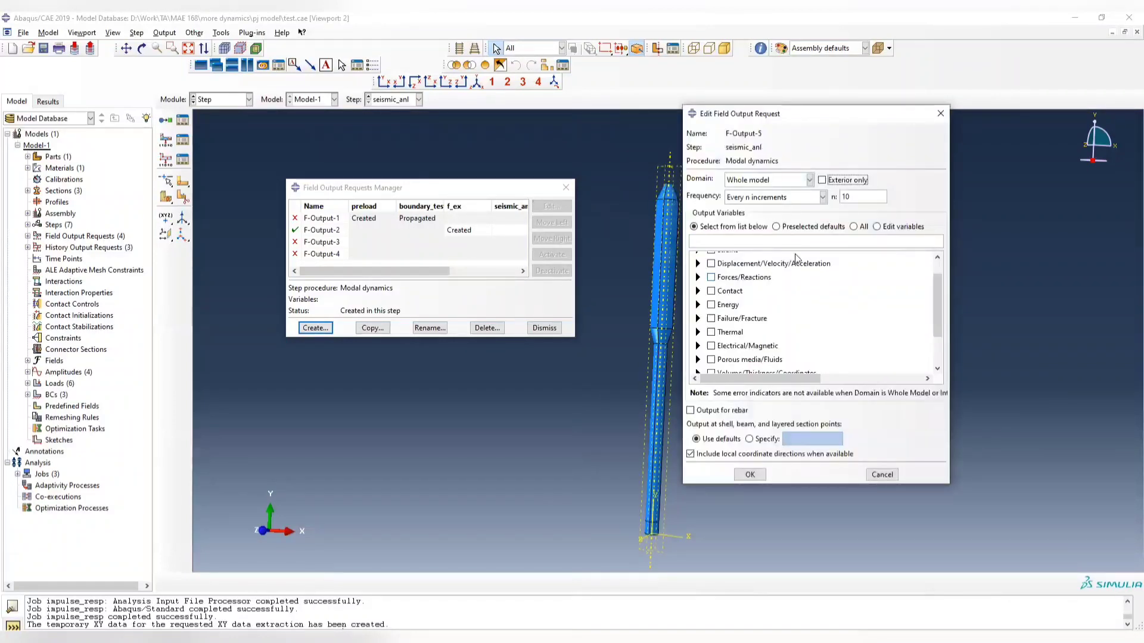
click(855, 196)
key(BackSpace)
scroll(706, 299, up, 1)
scroll(708, 299, up, 1)
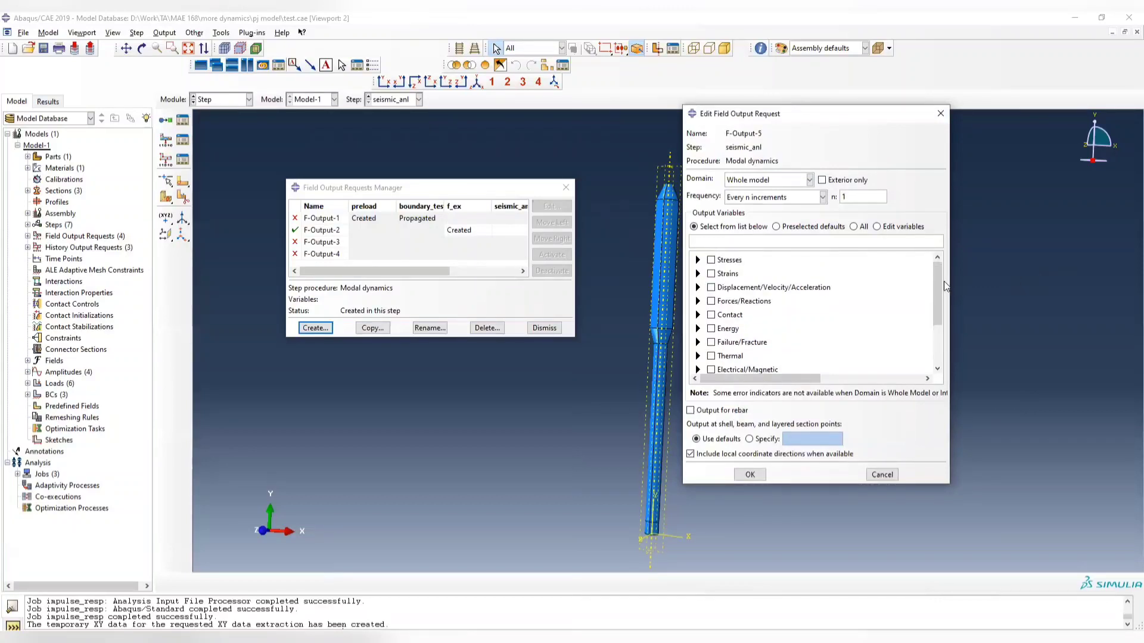
- Include stress components S and displacements U in the new field output request and save it
click(698, 260)
click(712, 273)
click(698, 261)
click(698, 288)
click(723, 300)
click(750, 475)
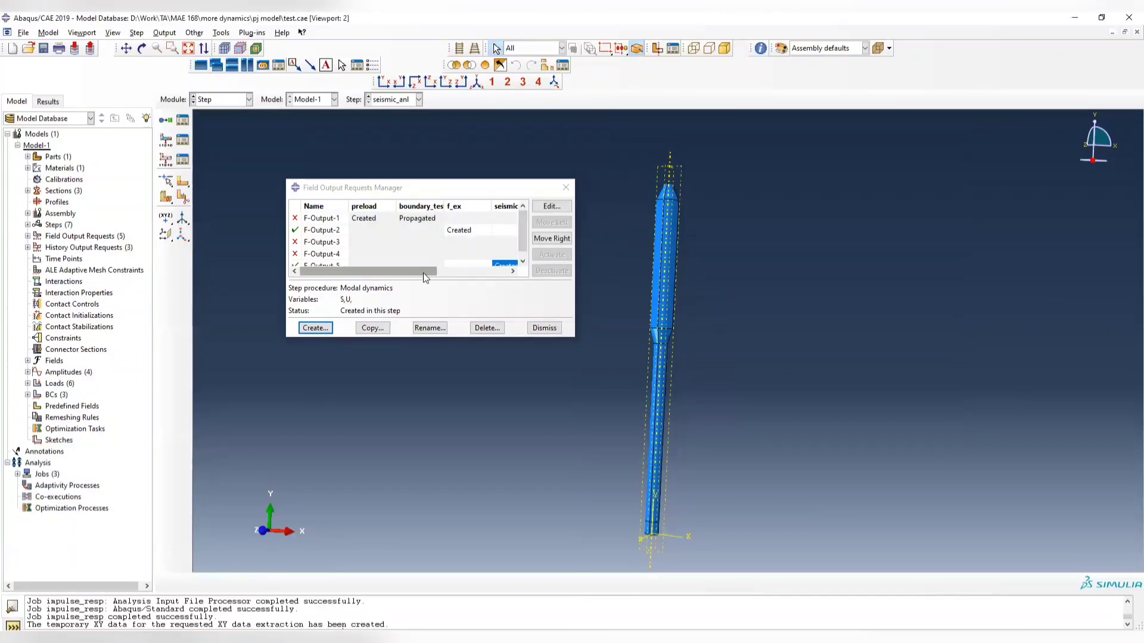
- Close the field output requests manager and check the history output requests across the analysis steps
scroll(415, 246, down, 1)
click(565, 187)
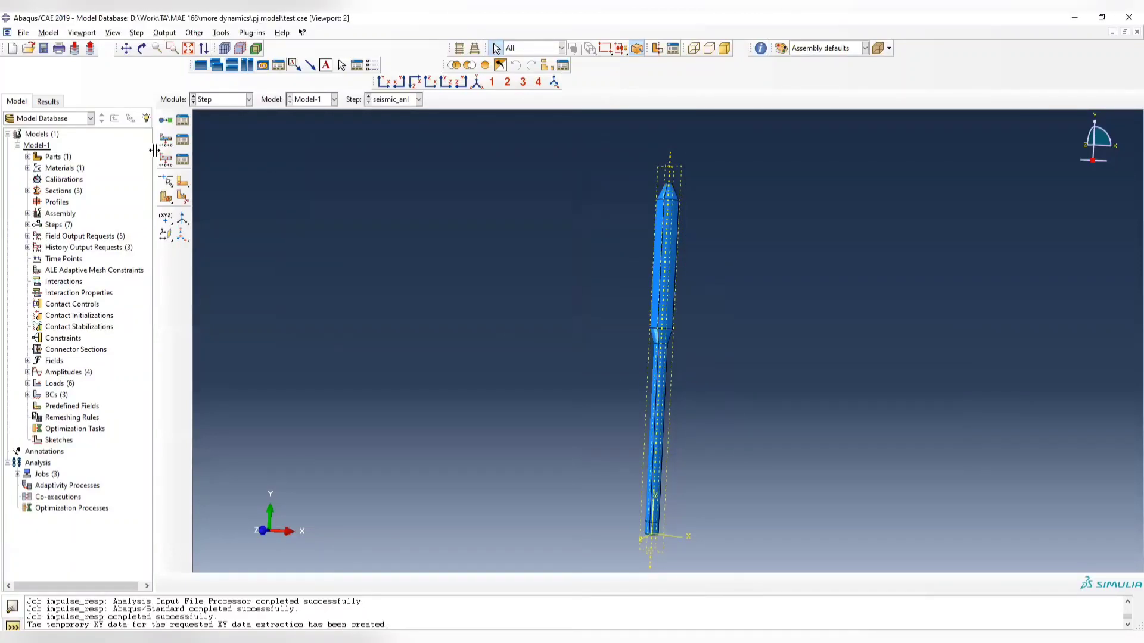
click(184, 159)
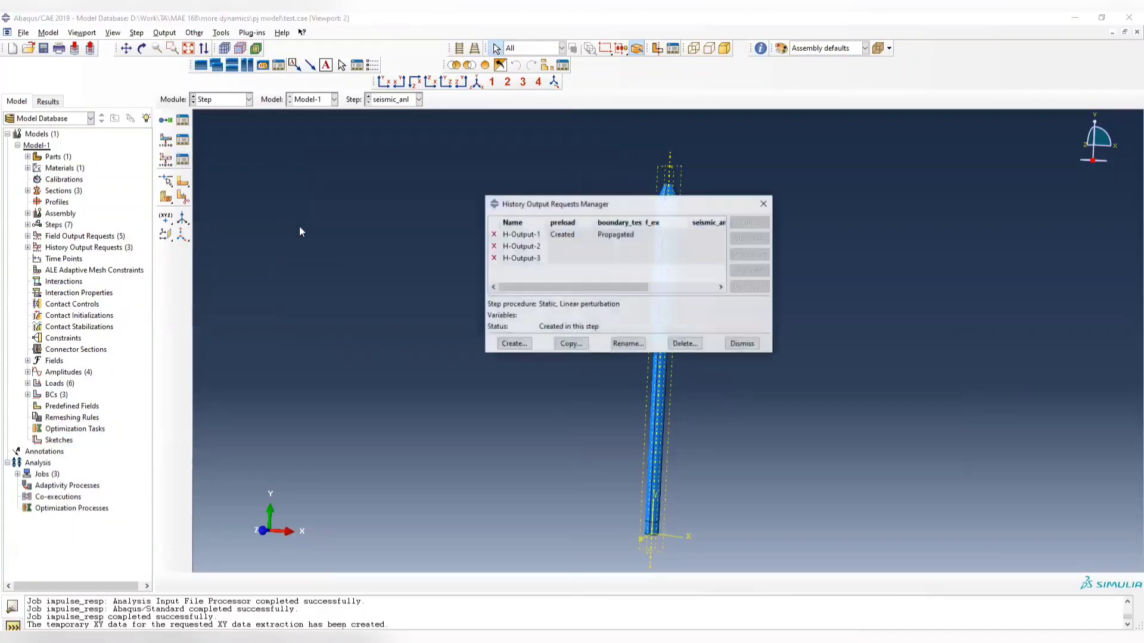
click(764, 204)
- Switch to the Job module and bring up the list of analysis jobs
click(218, 100)
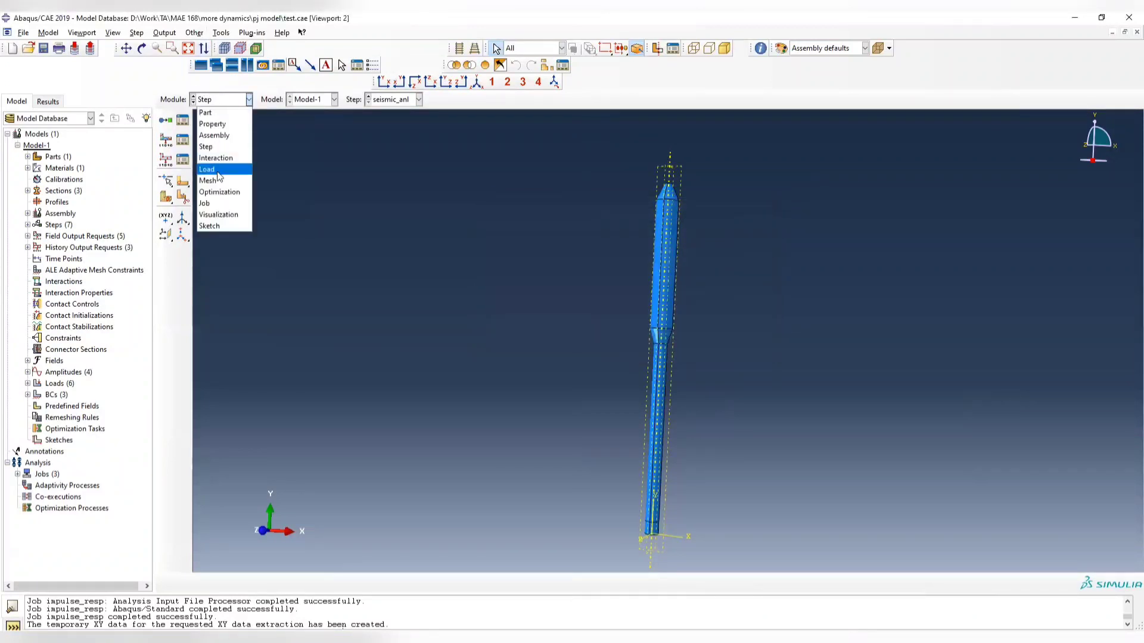
click(217, 202)
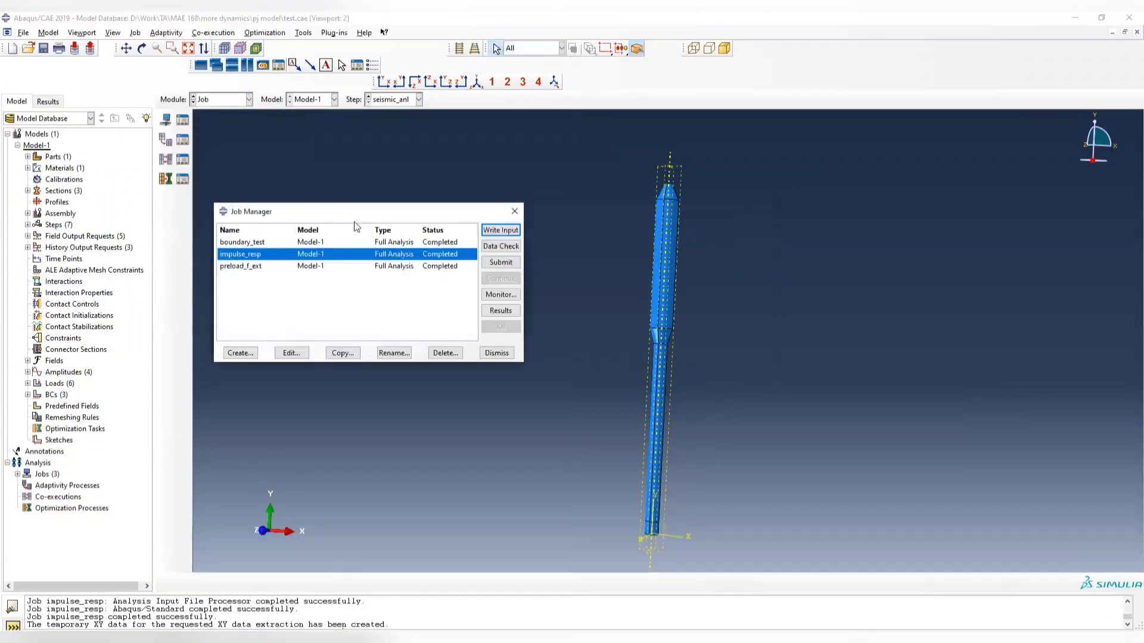
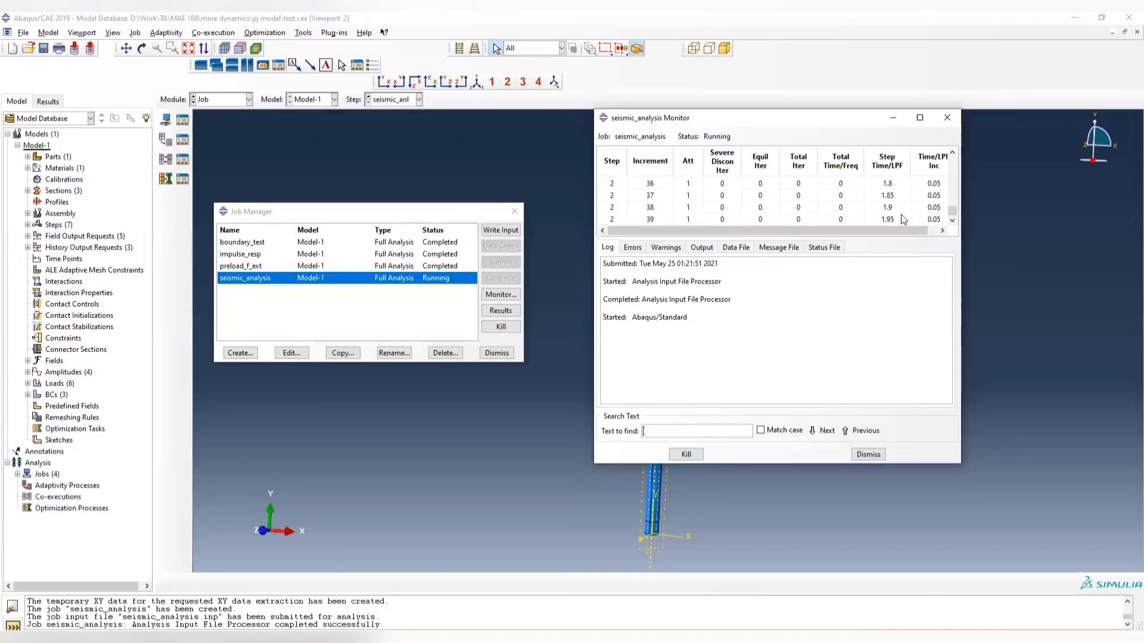
- Enlarge the increment table in the seismic_analysis monitor, open the job's results and plot contours on the deformed shape
drag(868, 237, 876, 300)
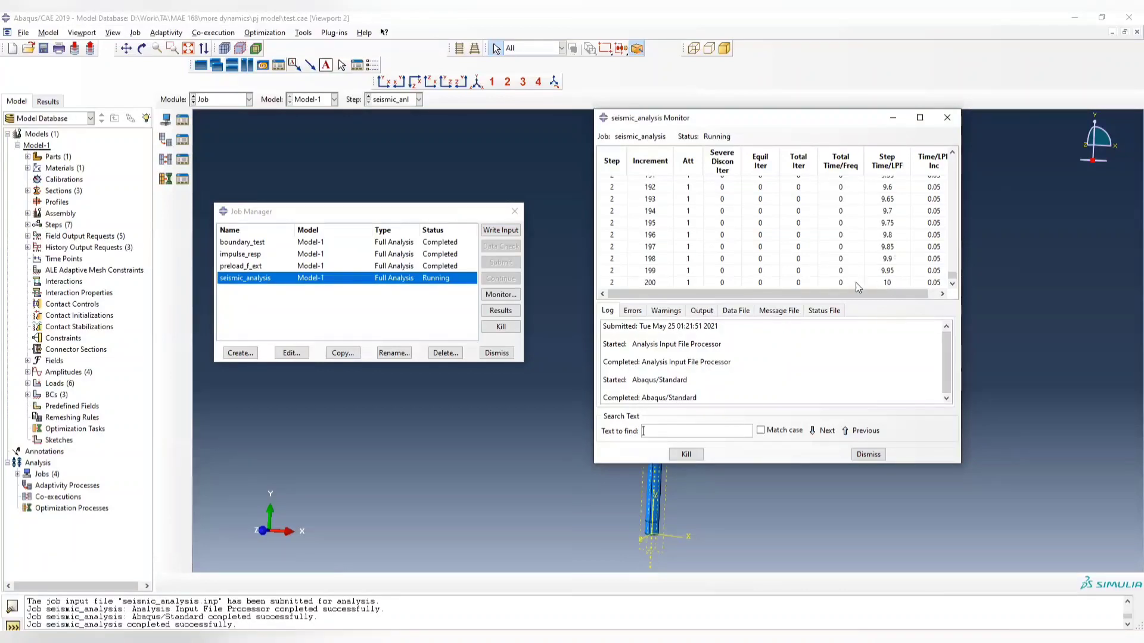
click(500, 310)
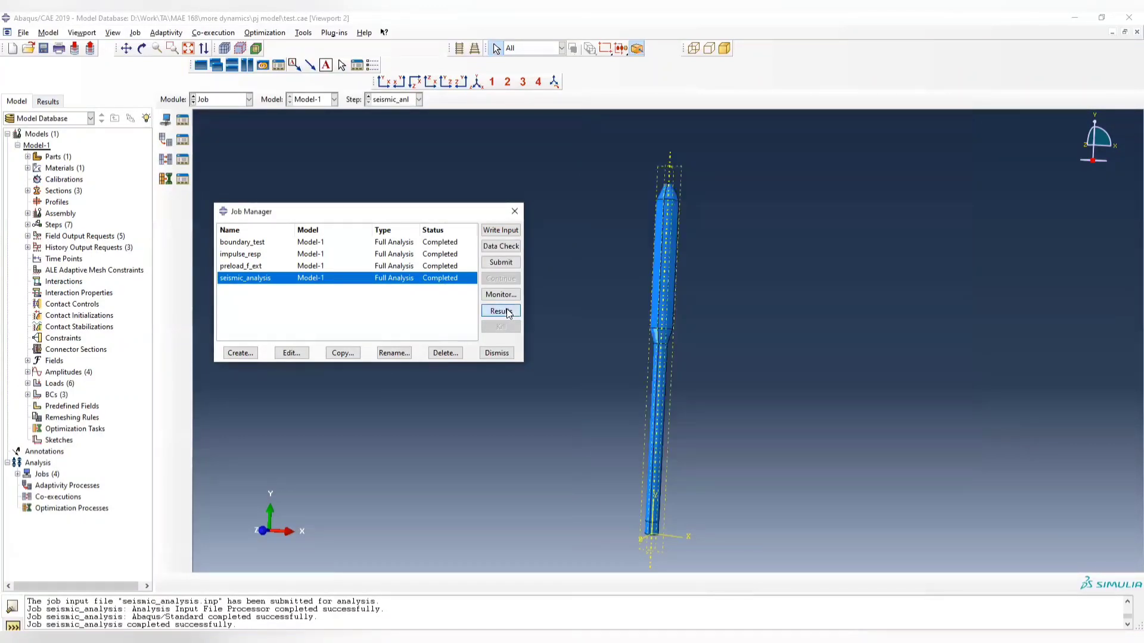
click(163, 179)
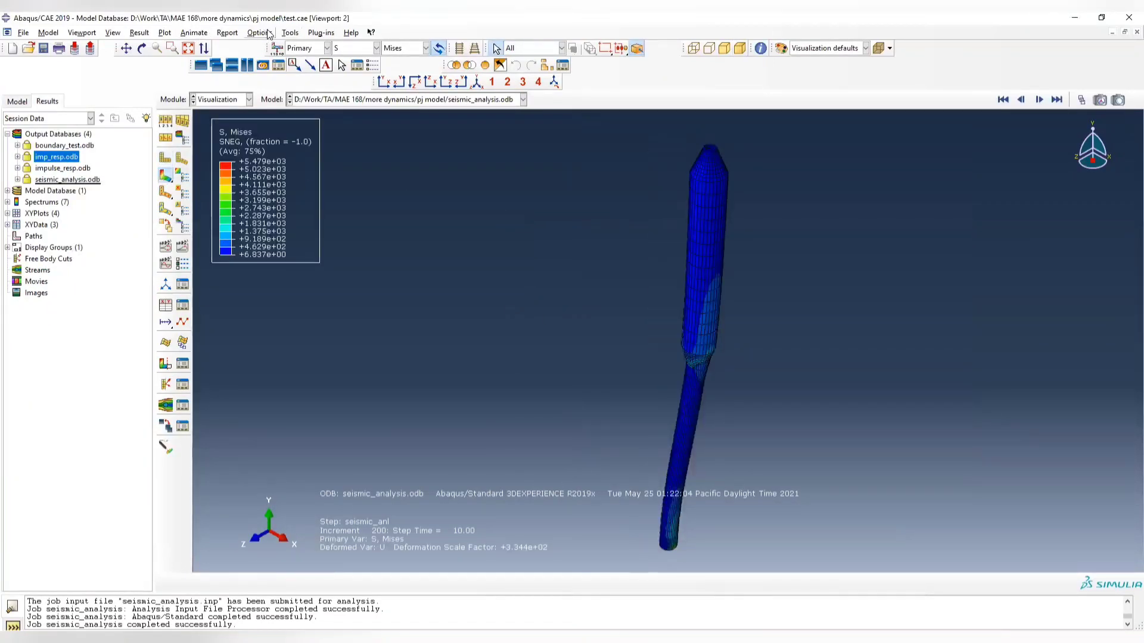
- Contour the displacement U, view its U1 component and return the plot to Magnitude
click(358, 48)
click(357, 83)
click(400, 48)
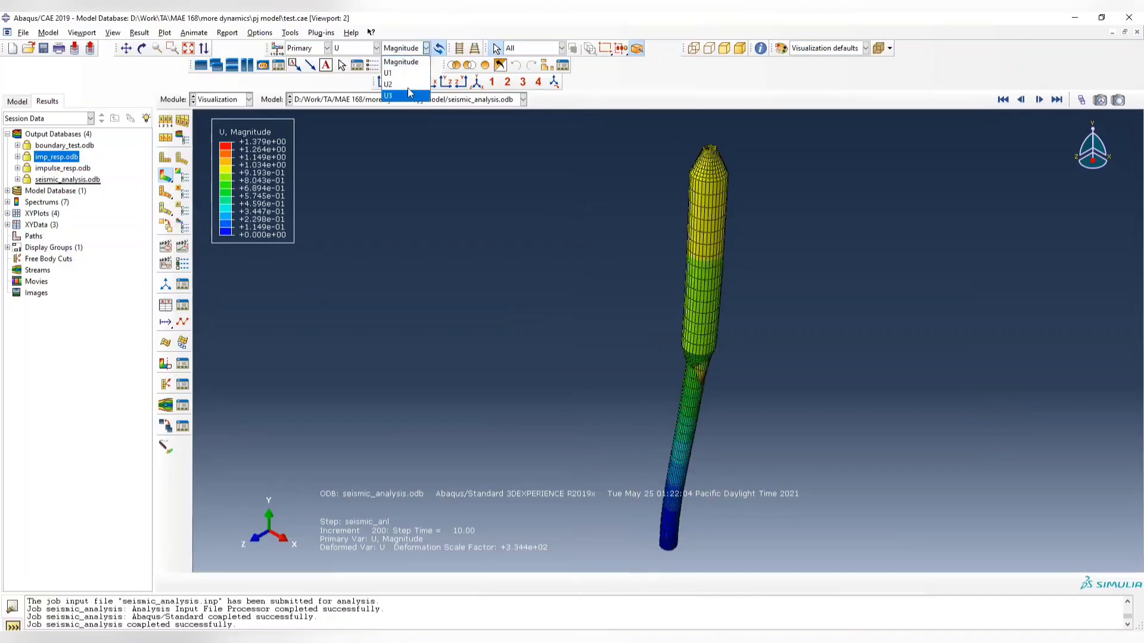
click(407, 70)
click(405, 48)
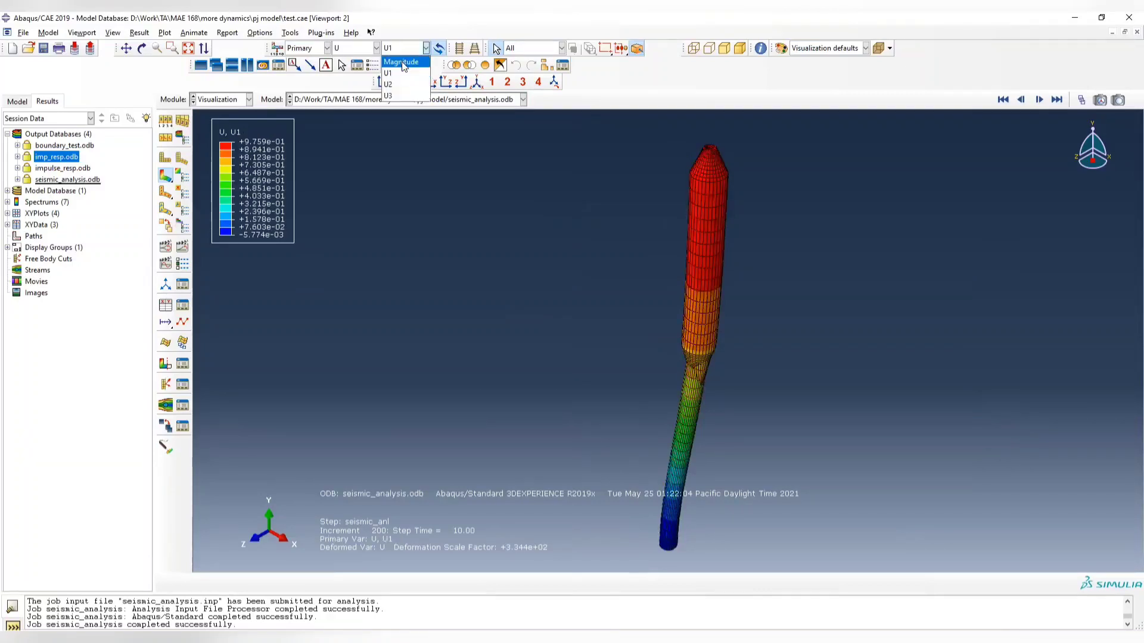
click(403, 59)
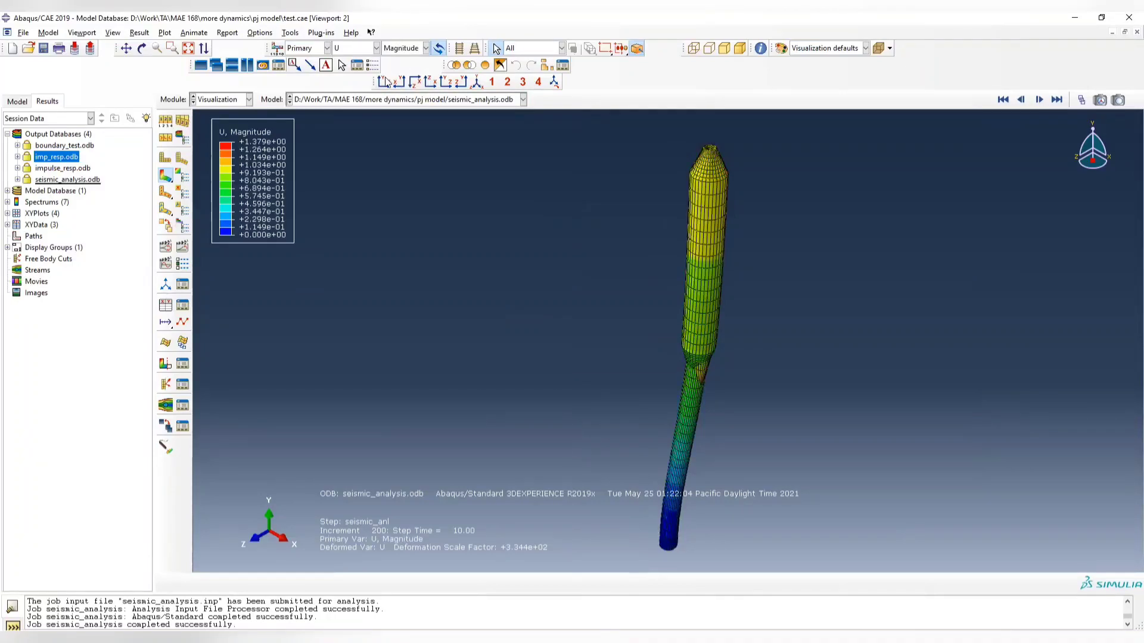
- Deactivate the f_ex step so only seismic_anl frames remain active, and play the time history animation
click(142, 34)
click(159, 46)
click(141, 33)
click(157, 58)
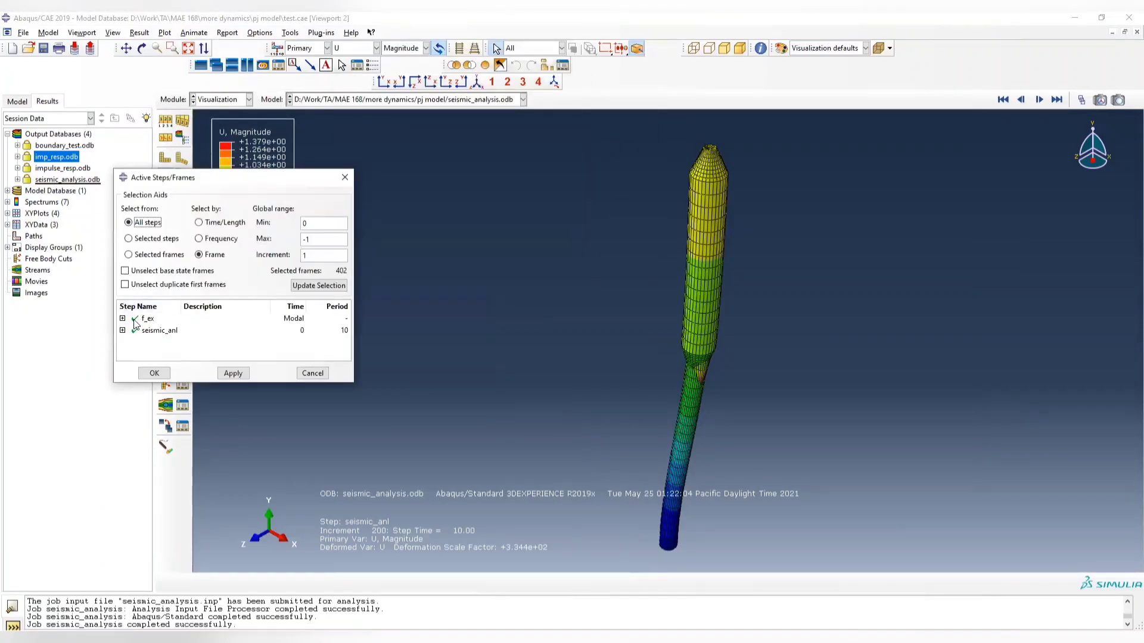
click(135, 319)
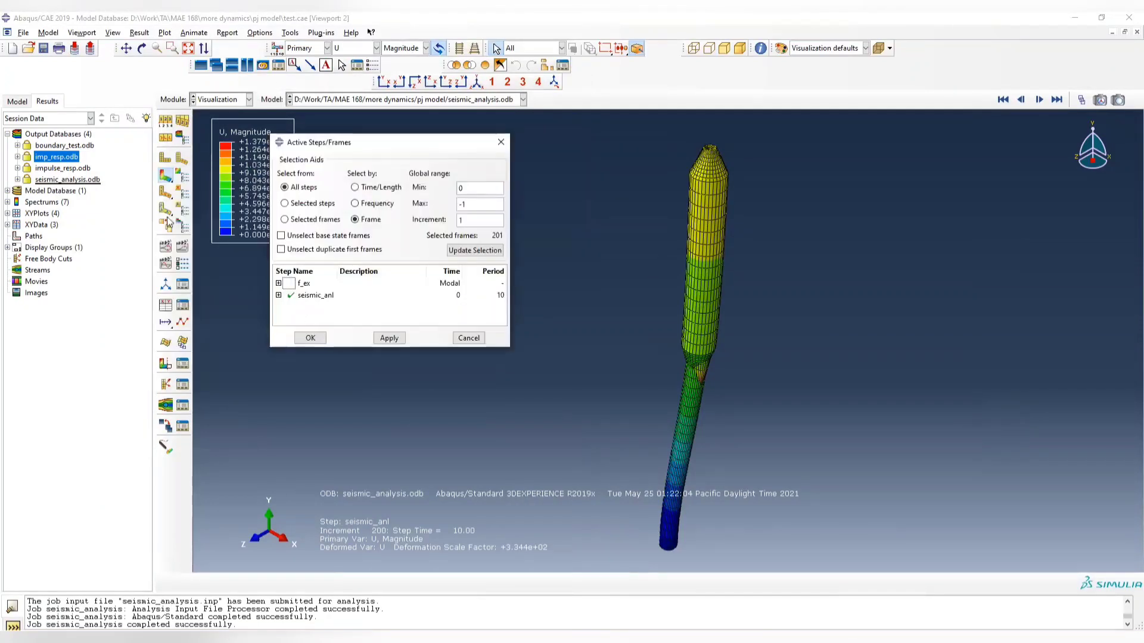
click(183, 246)
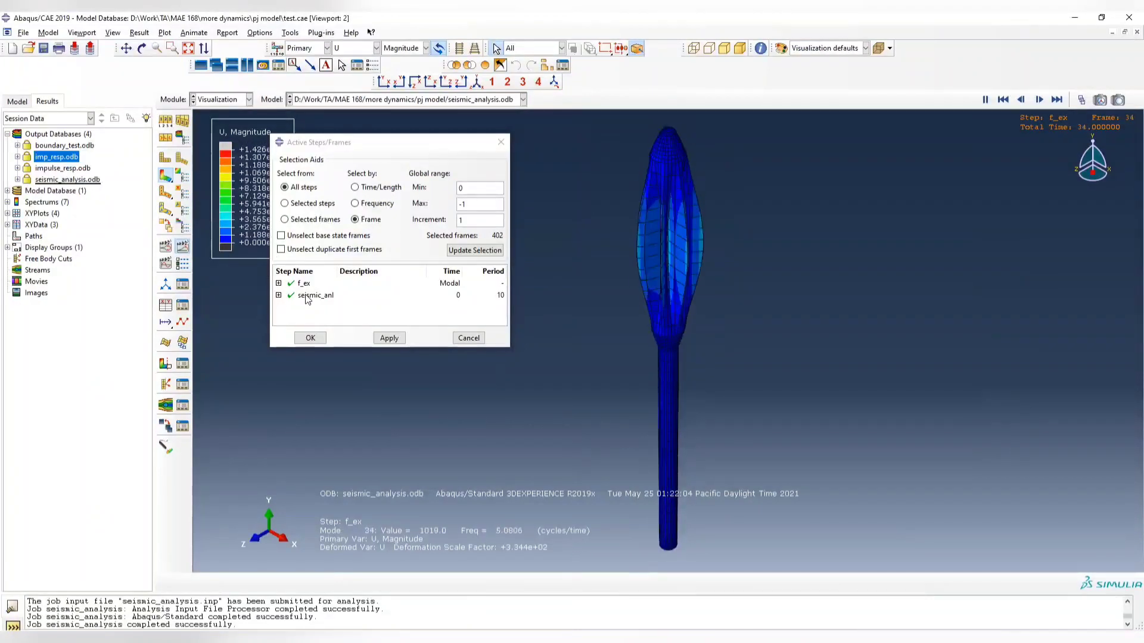
click(290, 283)
click(390, 339)
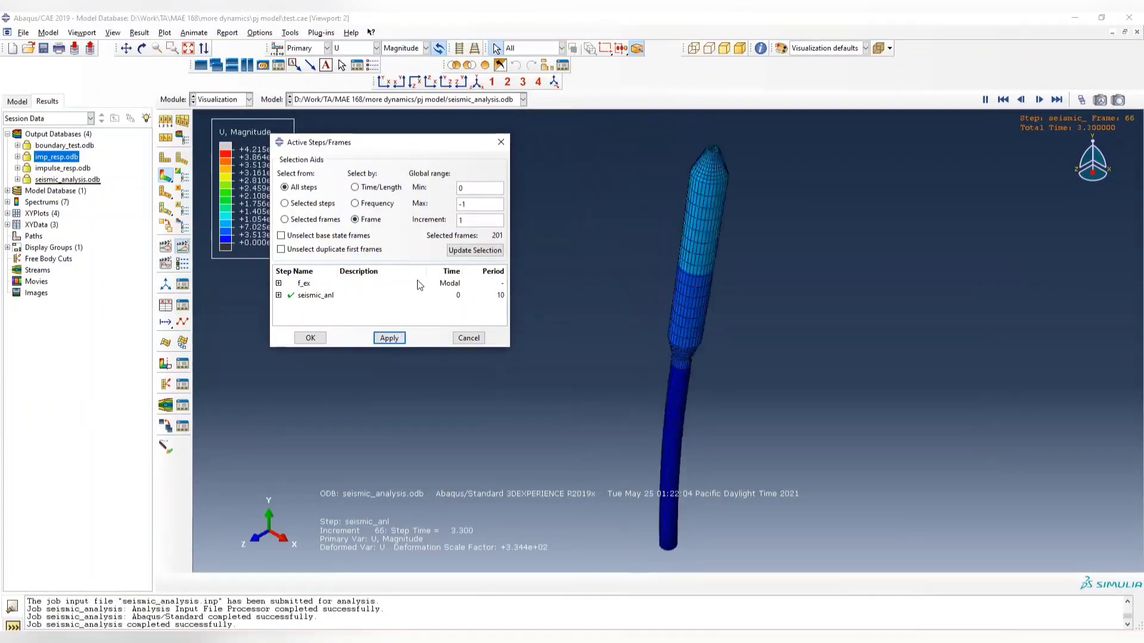
- Lower the frame rate of the looping animation slightly and open the frame selector
click(290, 32)
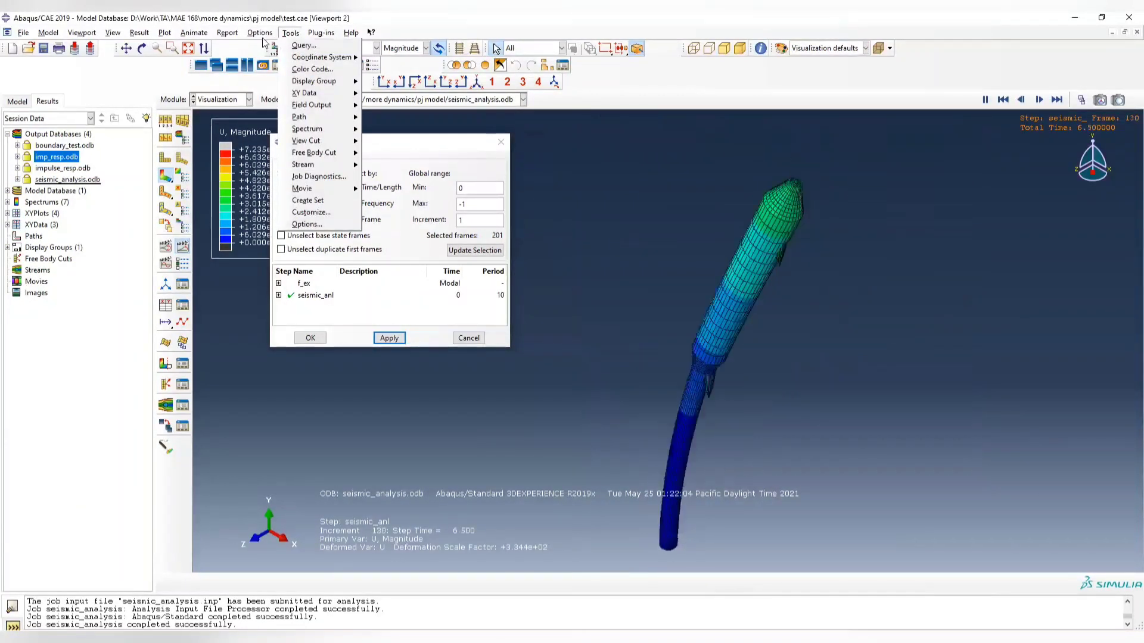
mouse_move(260, 32)
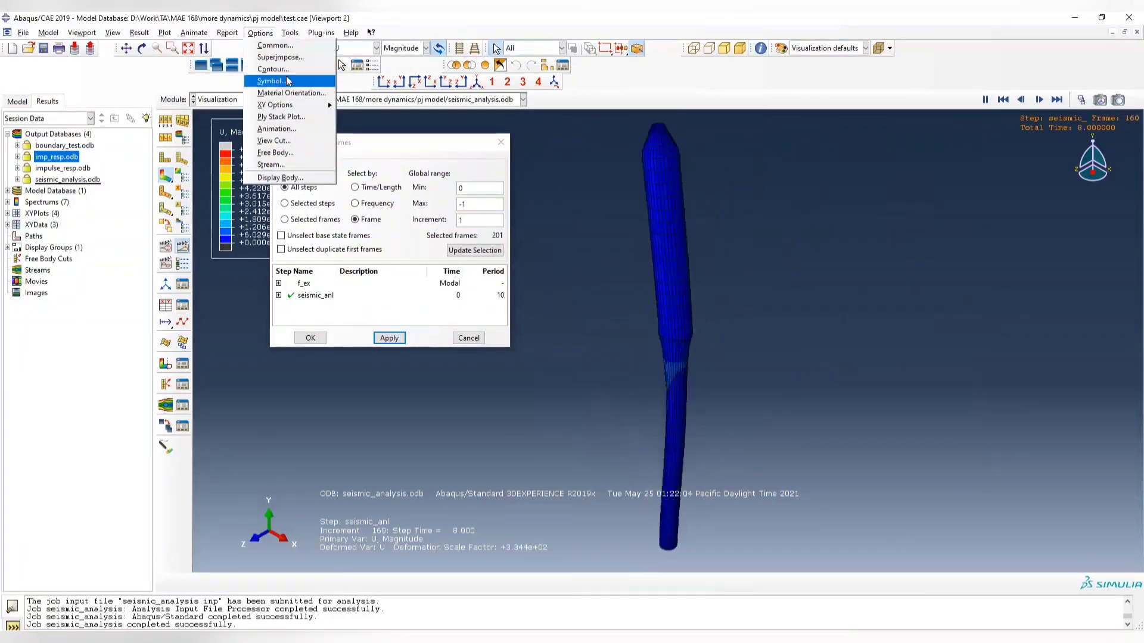
click(276, 129)
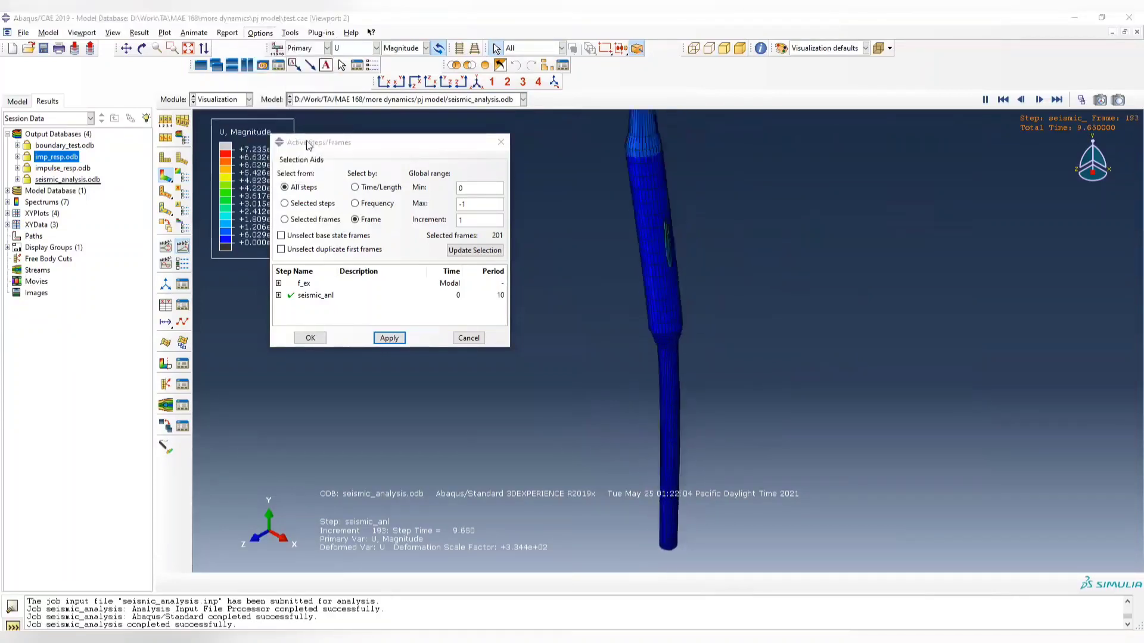
drag(345, 259, 320, 260)
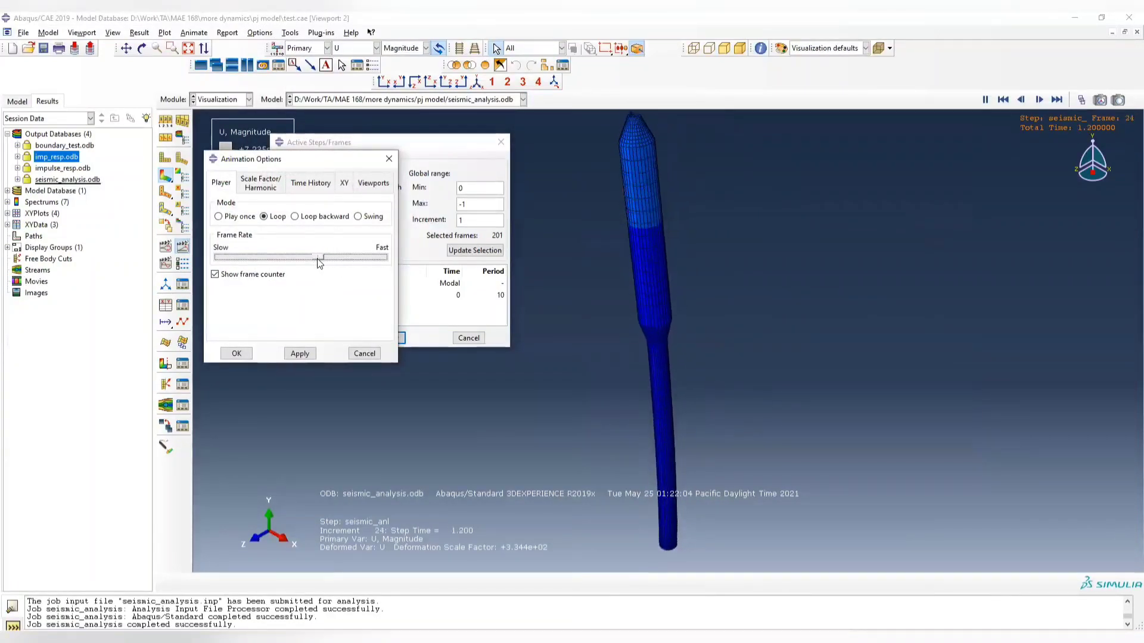
click(300, 353)
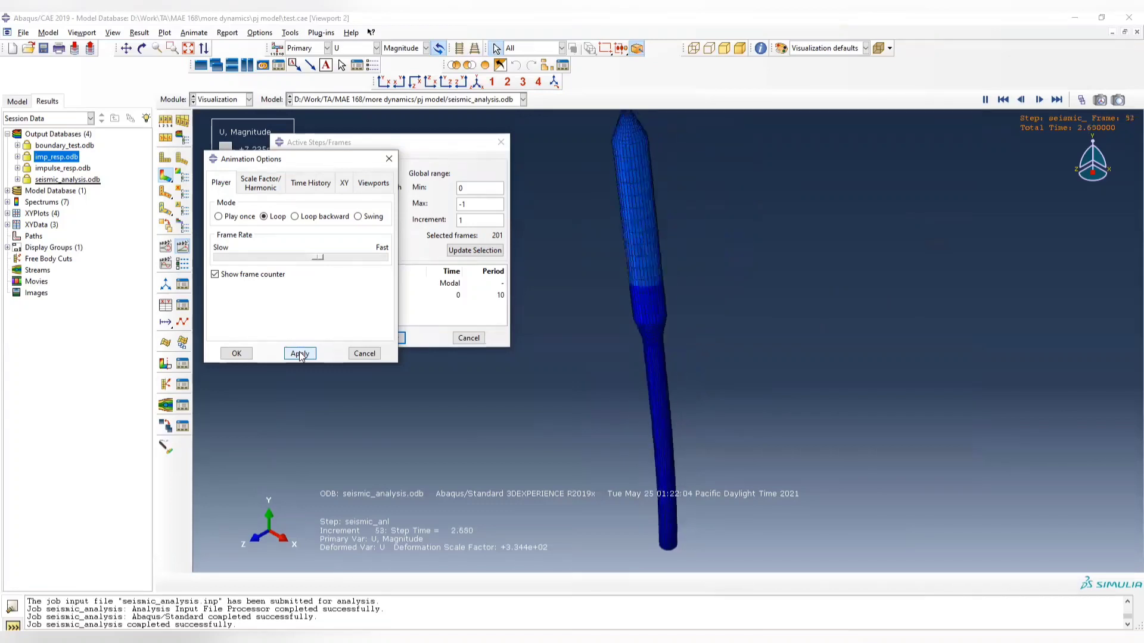
drag(335, 172, 381, 214)
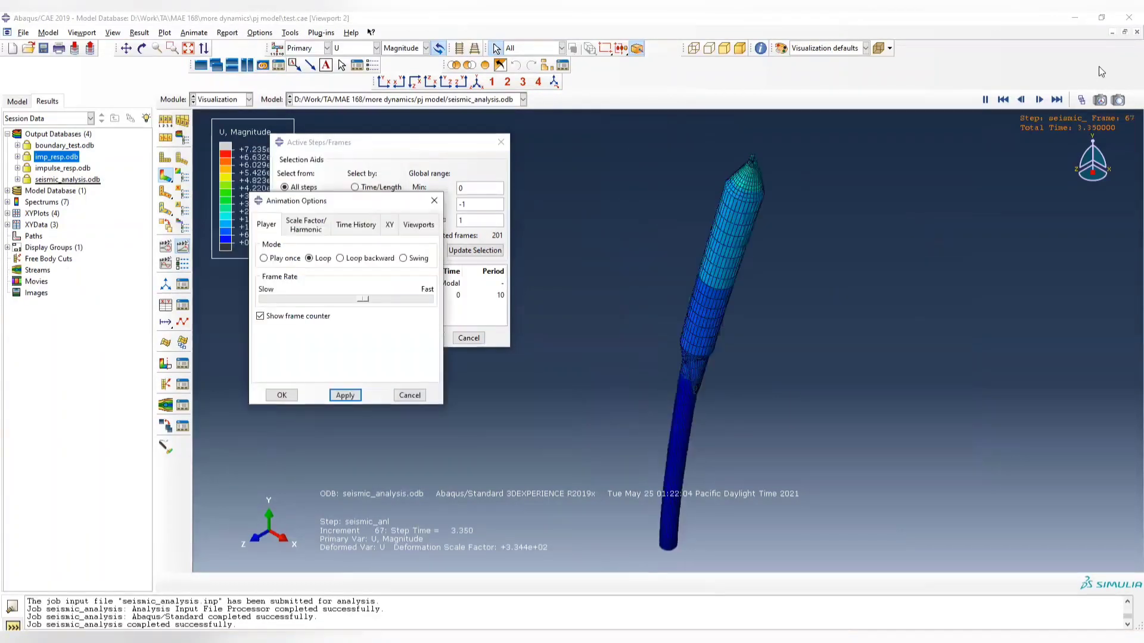
click(1081, 100)
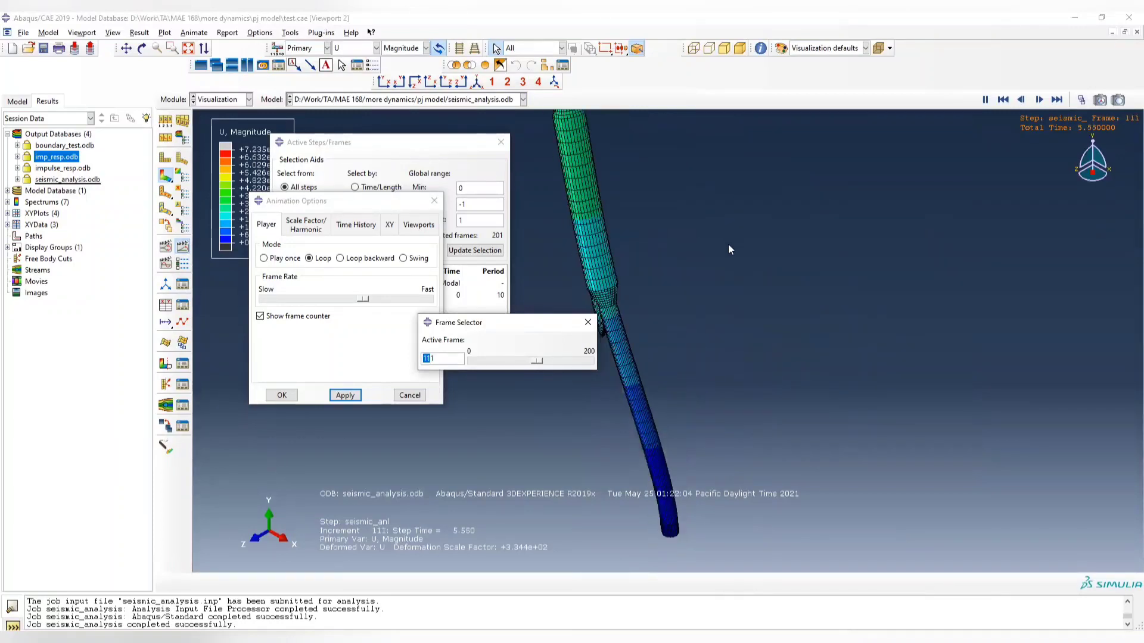
- Set the plot's deformation scale factor to Uniform with a value of 1
click(260, 32)
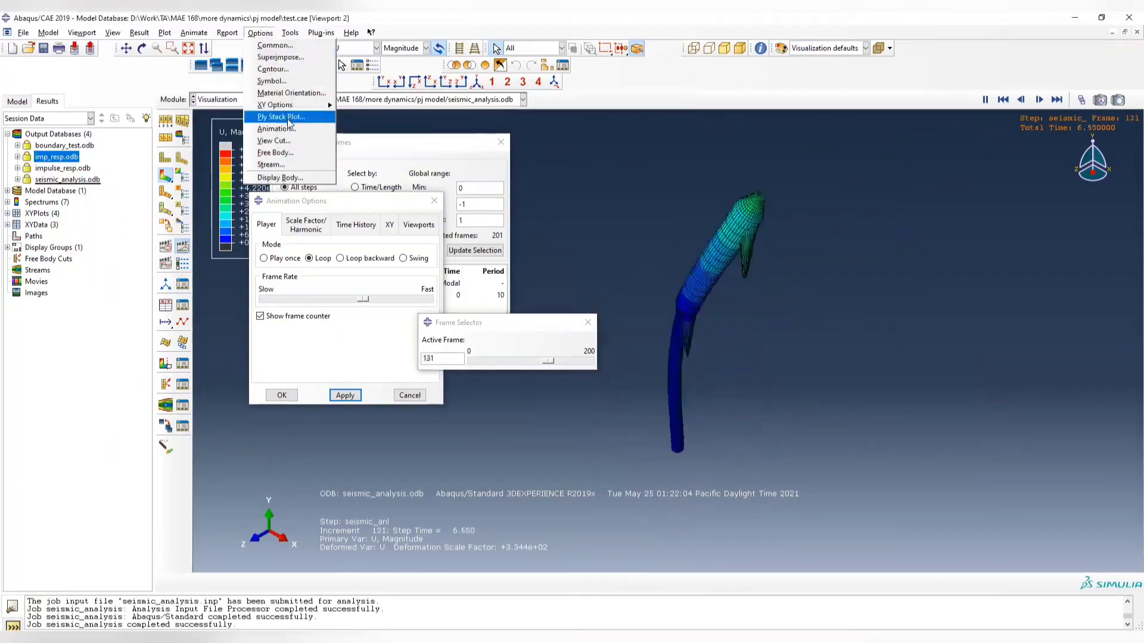
click(260, 32)
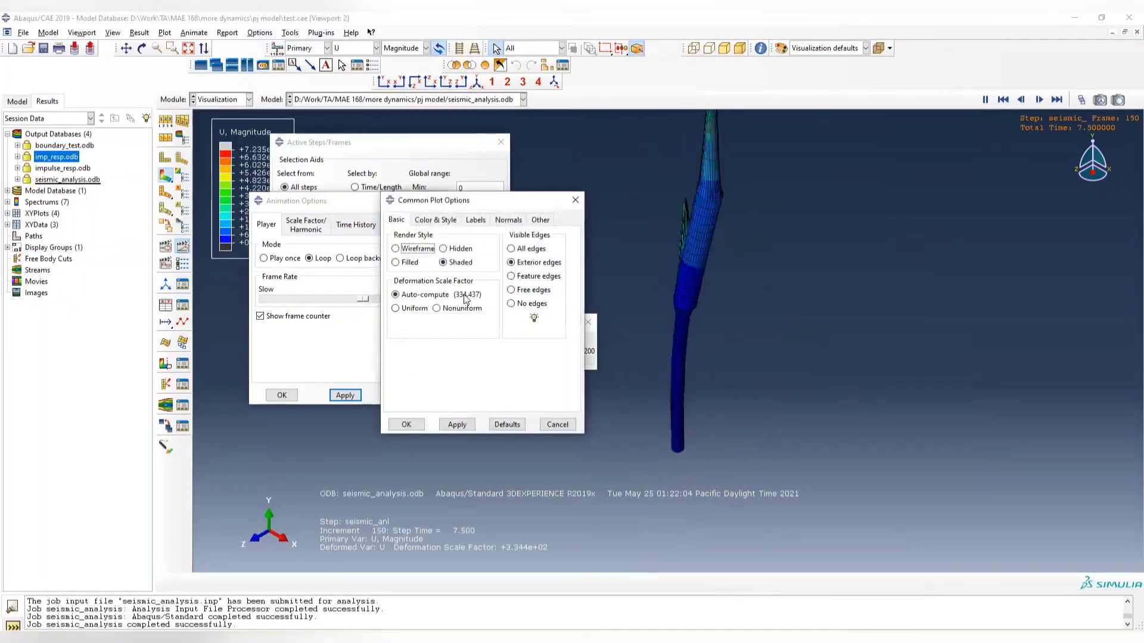
click(407, 309)
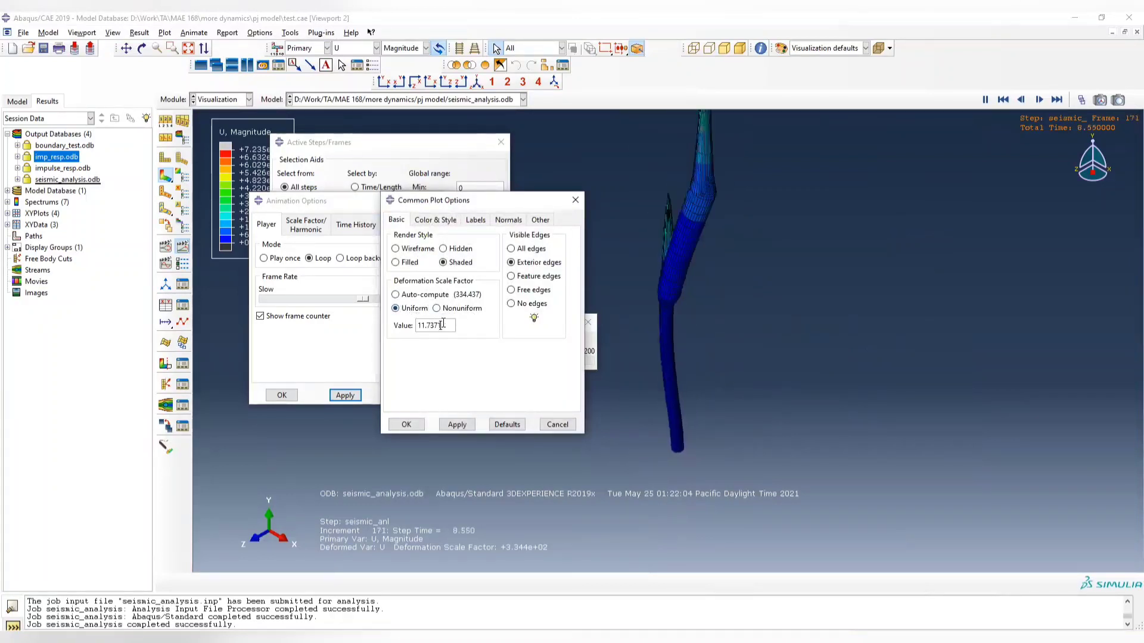
double_click(435, 325)
text(1)
click(456, 425)
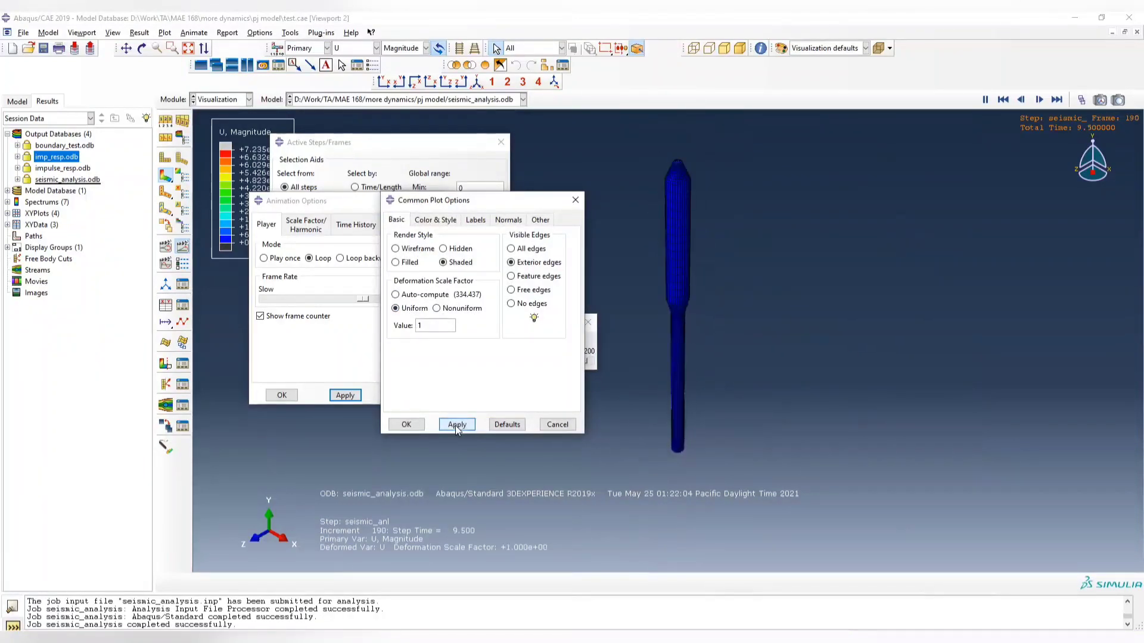
drag(520, 206, 483, 194)
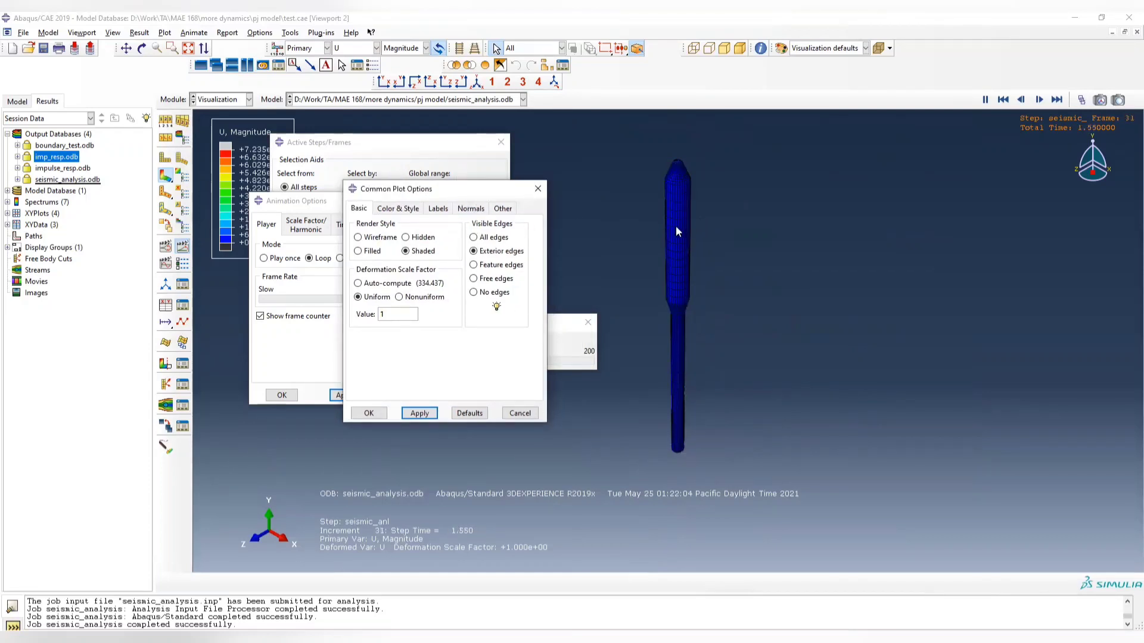
- Set the uniform deformation scale factor to 10 and close the common plot options
ctrl+alt+drag(689, 234, 690, 259)
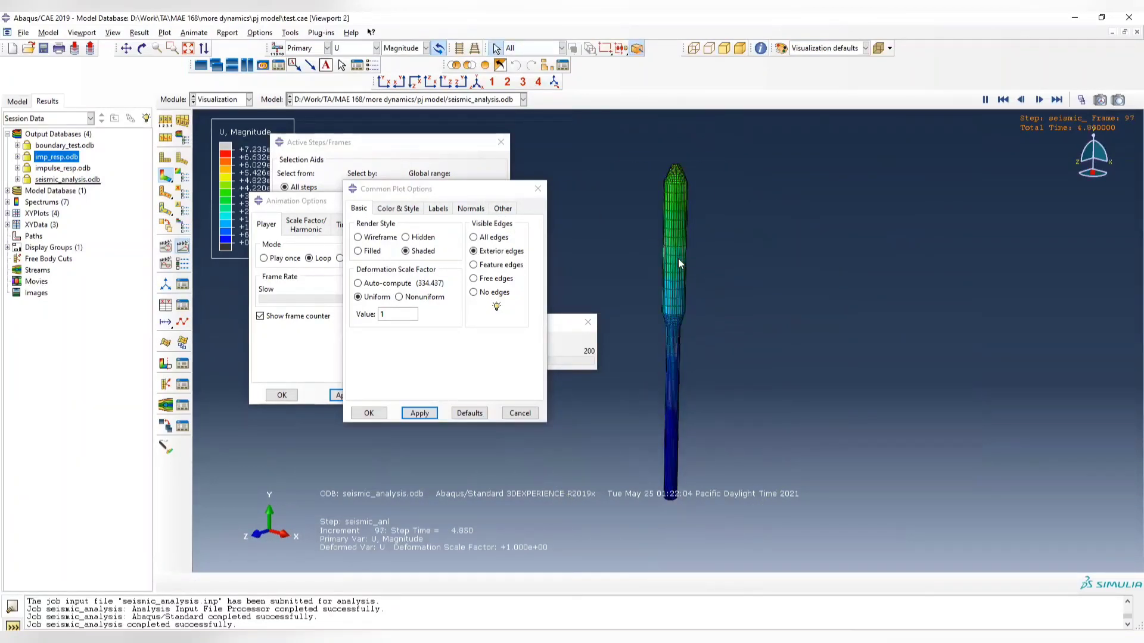
click(384, 81)
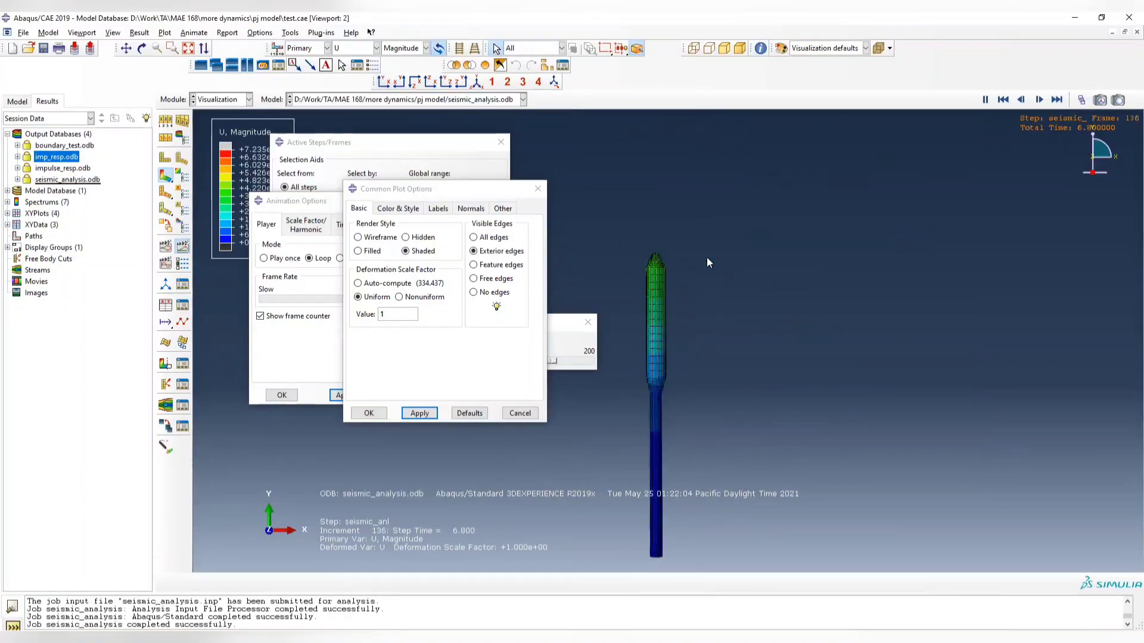
click(381, 314)
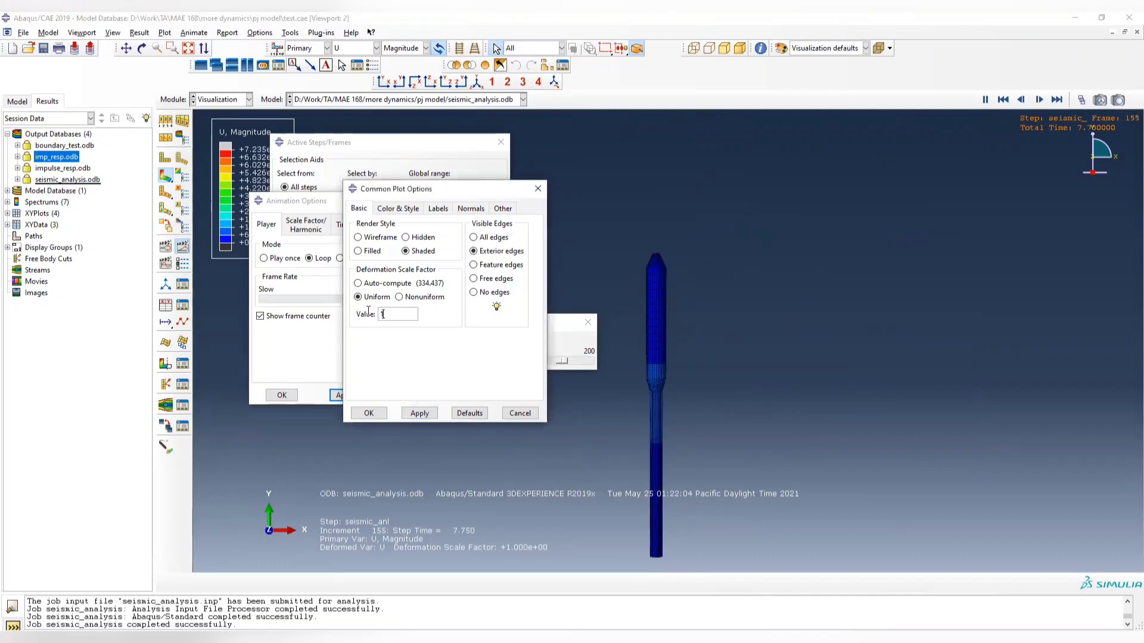
text(0)
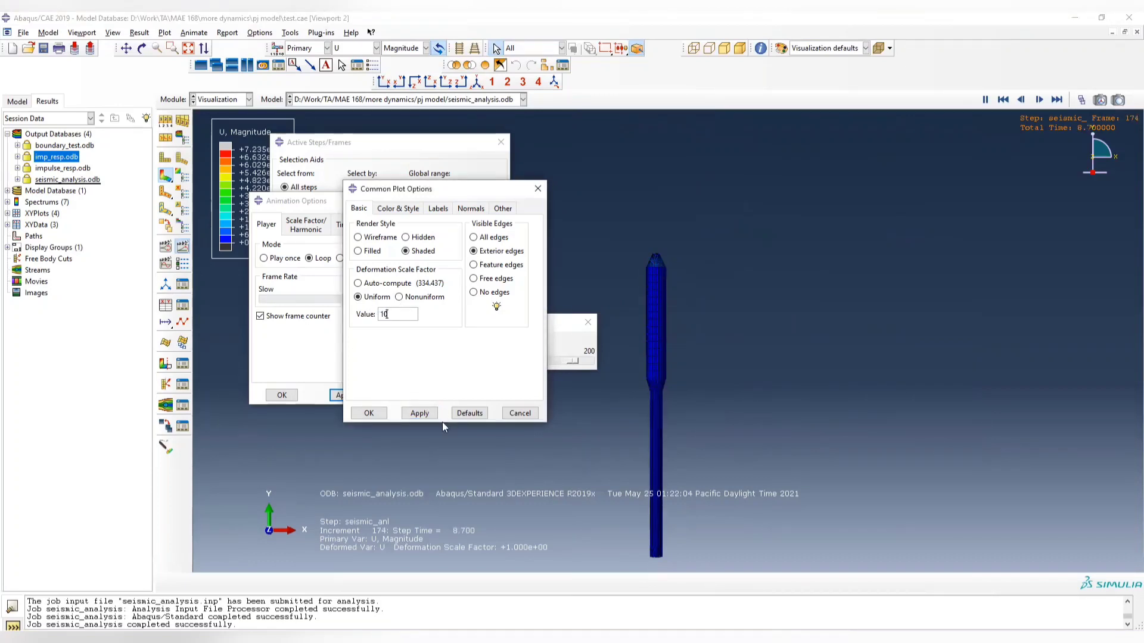
click(420, 413)
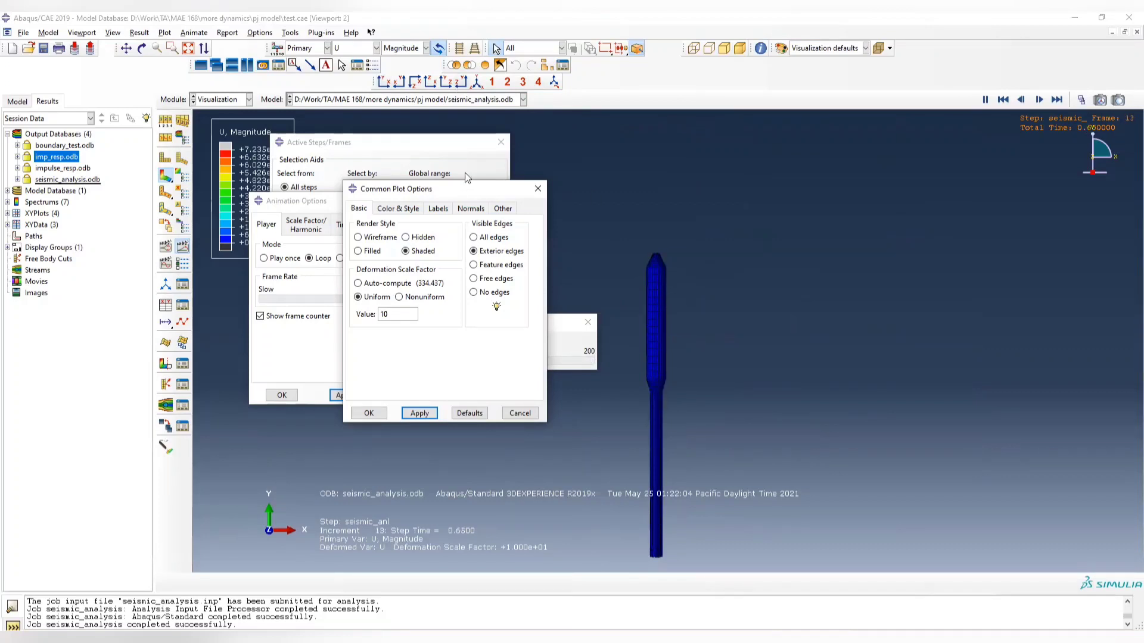
drag(454, 192, 380, 144)
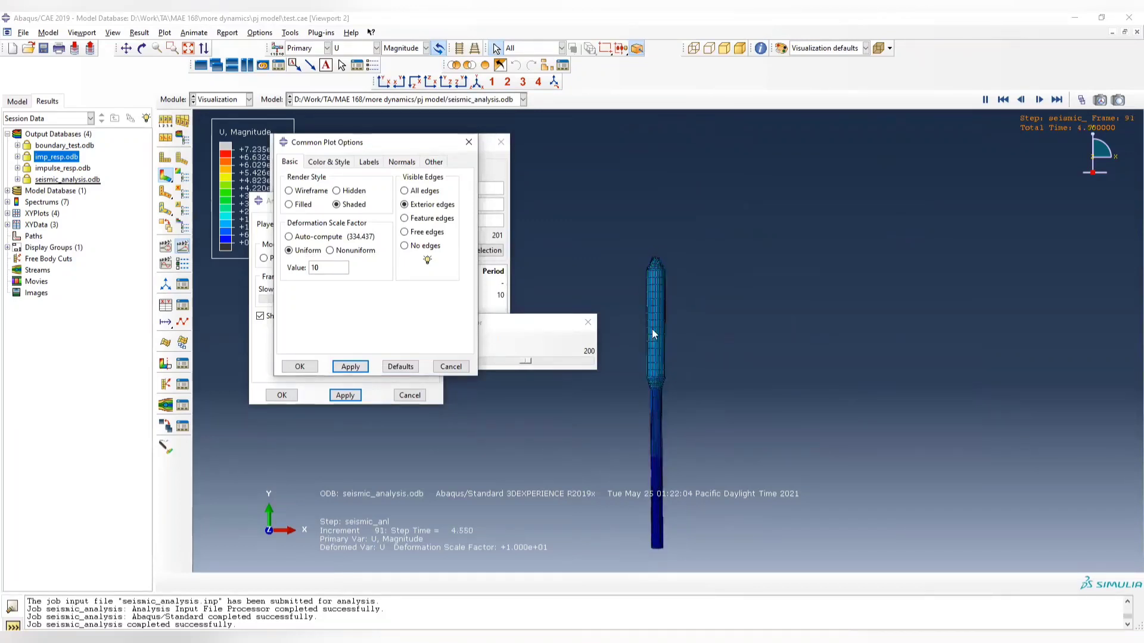
click(468, 143)
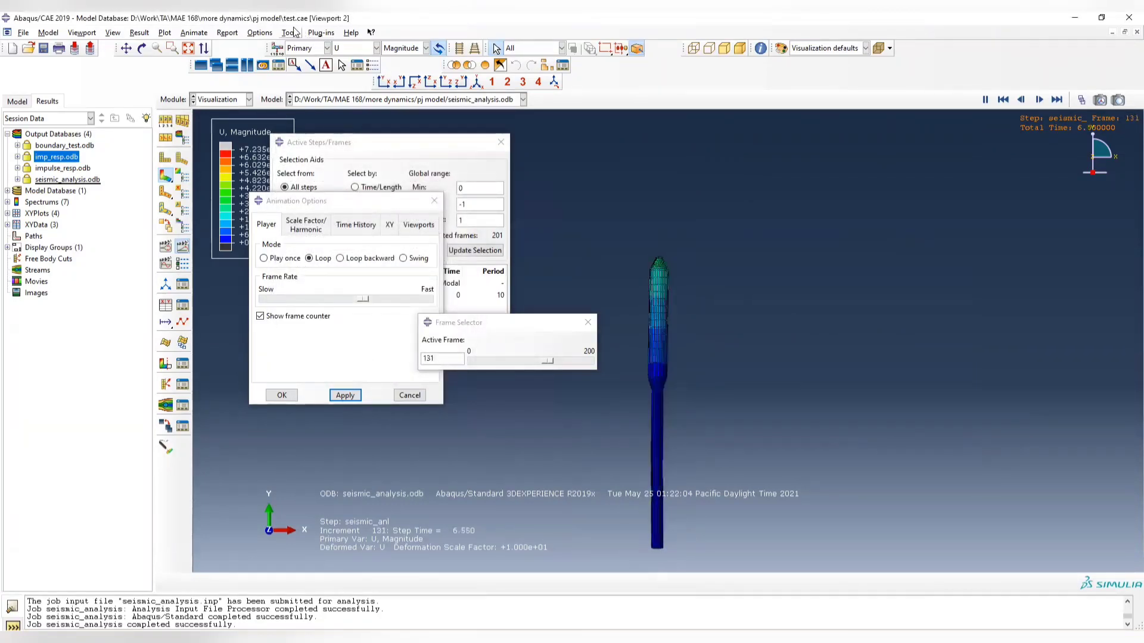
click(292, 32)
click(183, 249)
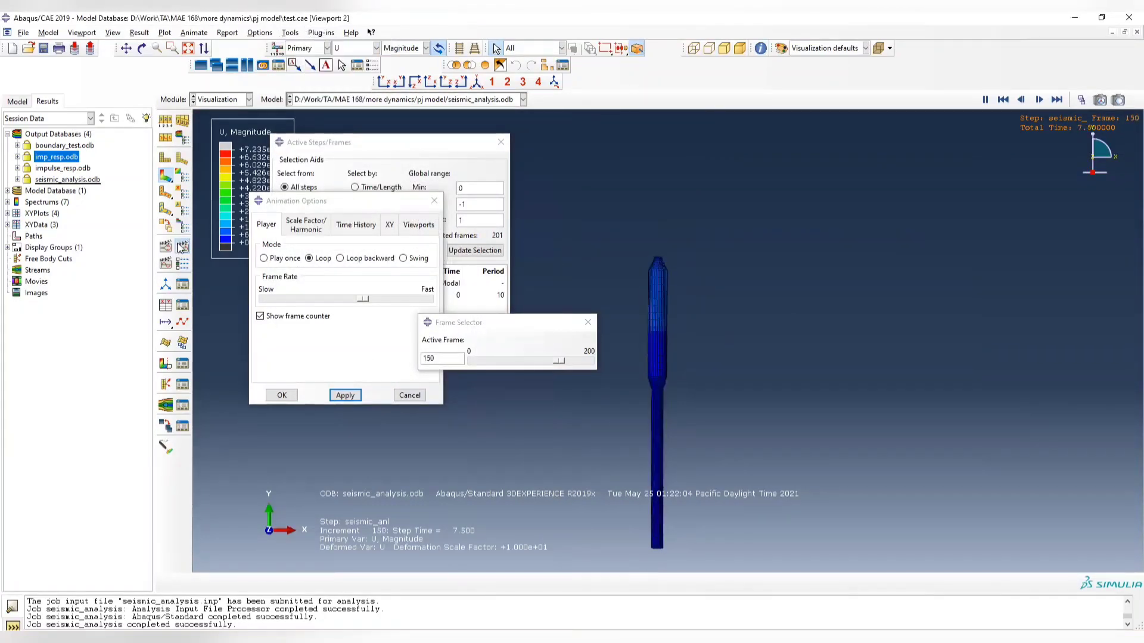
- Start new XY data from ODB field output, using spatial displacement U1 at the Unique Nodal position
click(291, 32)
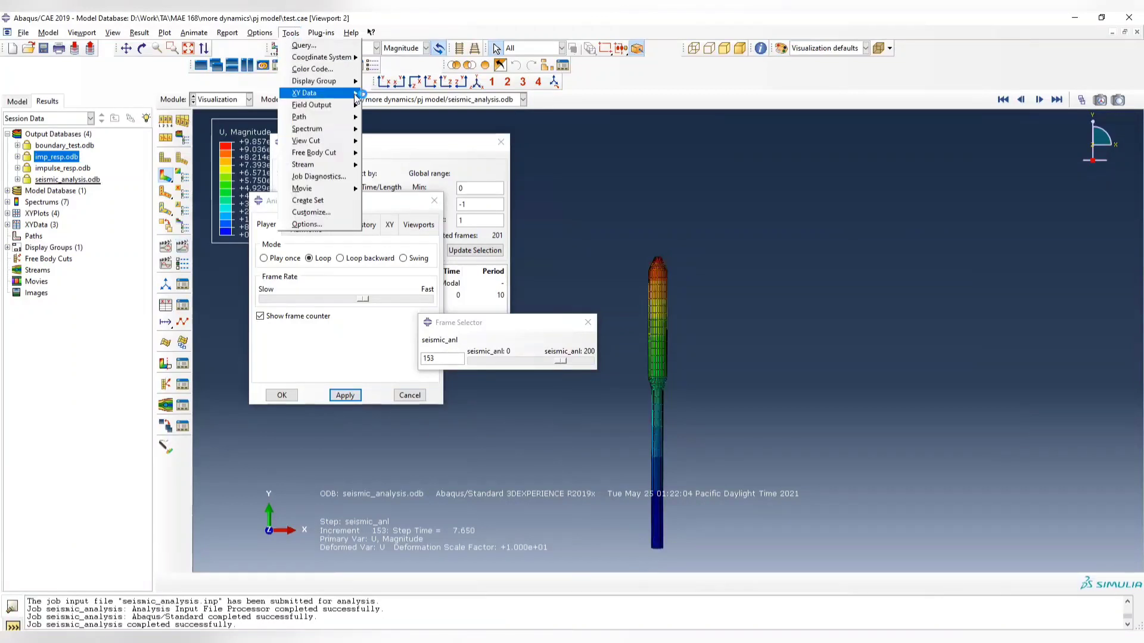
mouse_move(355, 95)
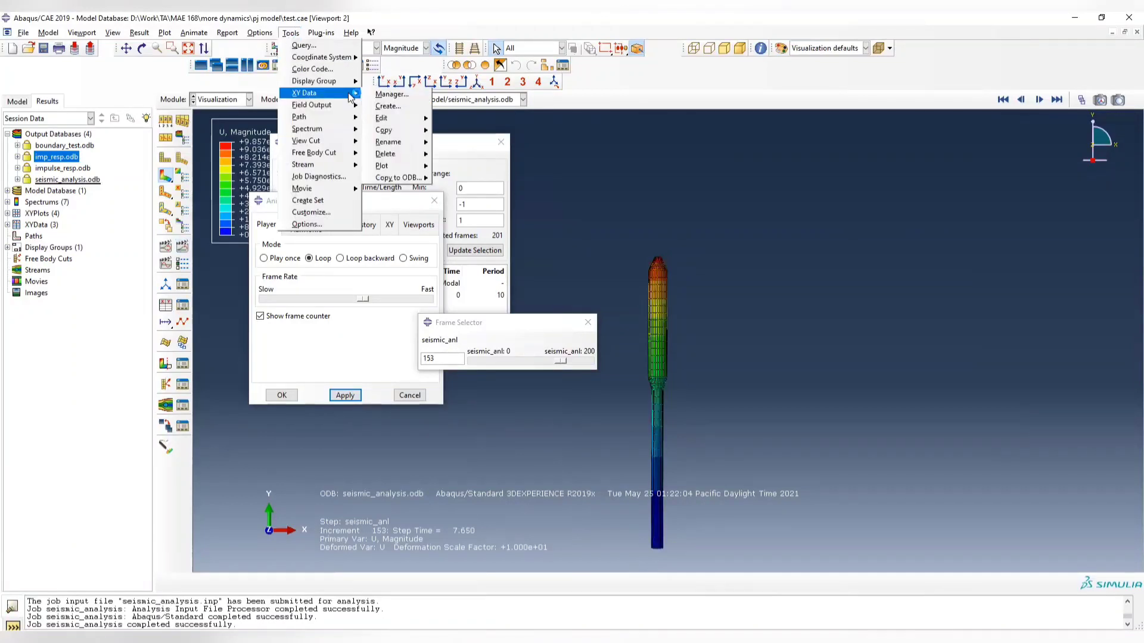
click(390, 106)
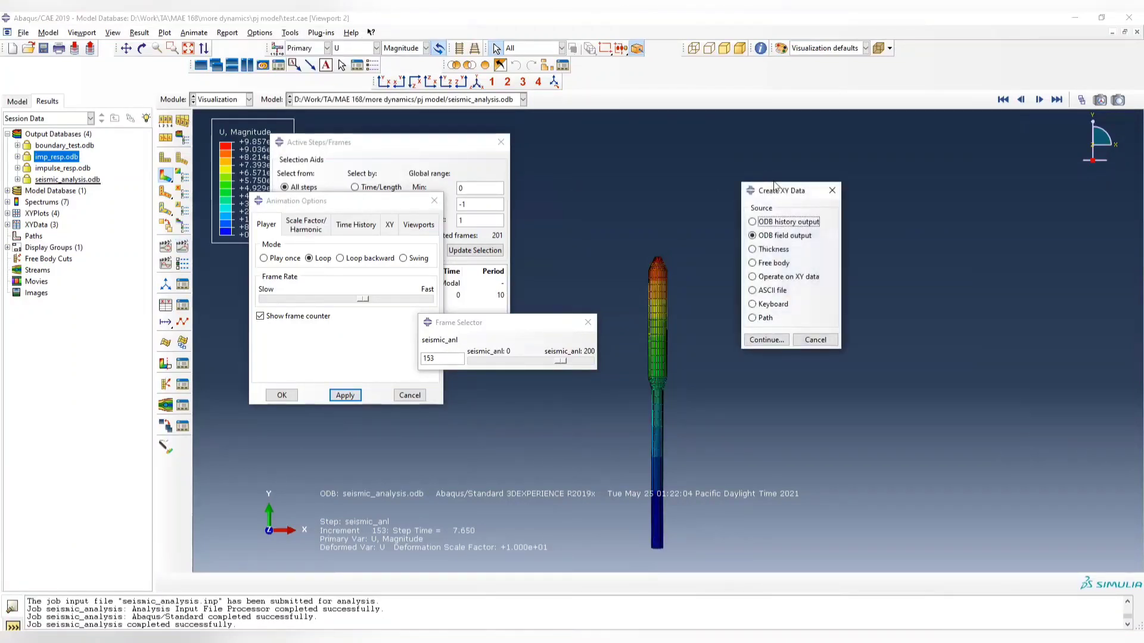
drag(774, 191, 759, 150)
click(755, 300)
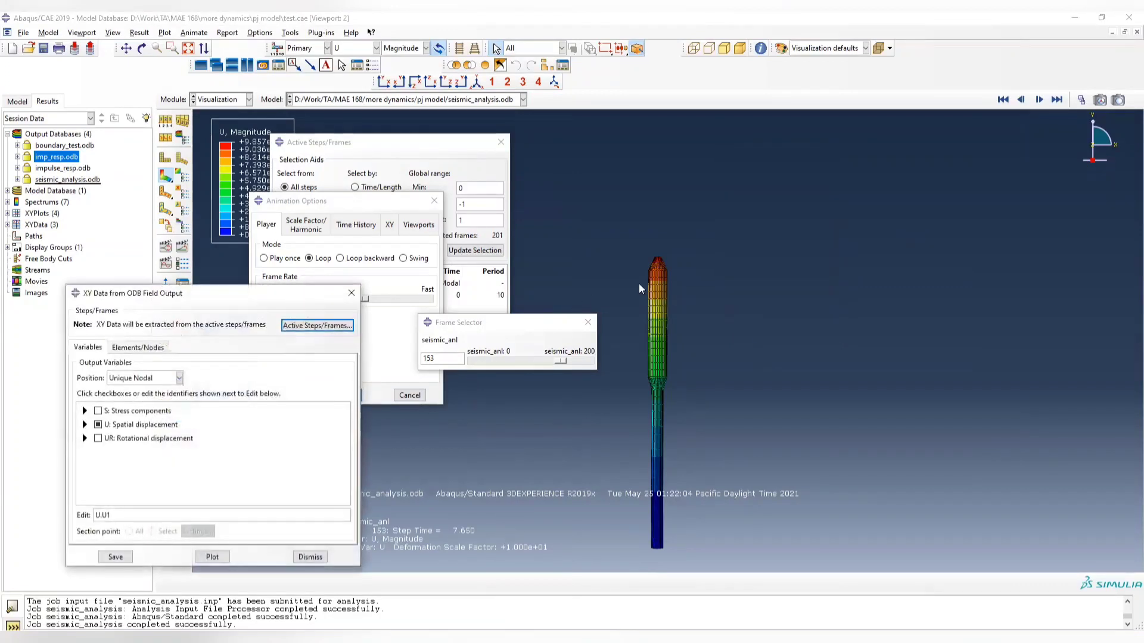
ctrl+alt+drag(639, 283, 666, 281)
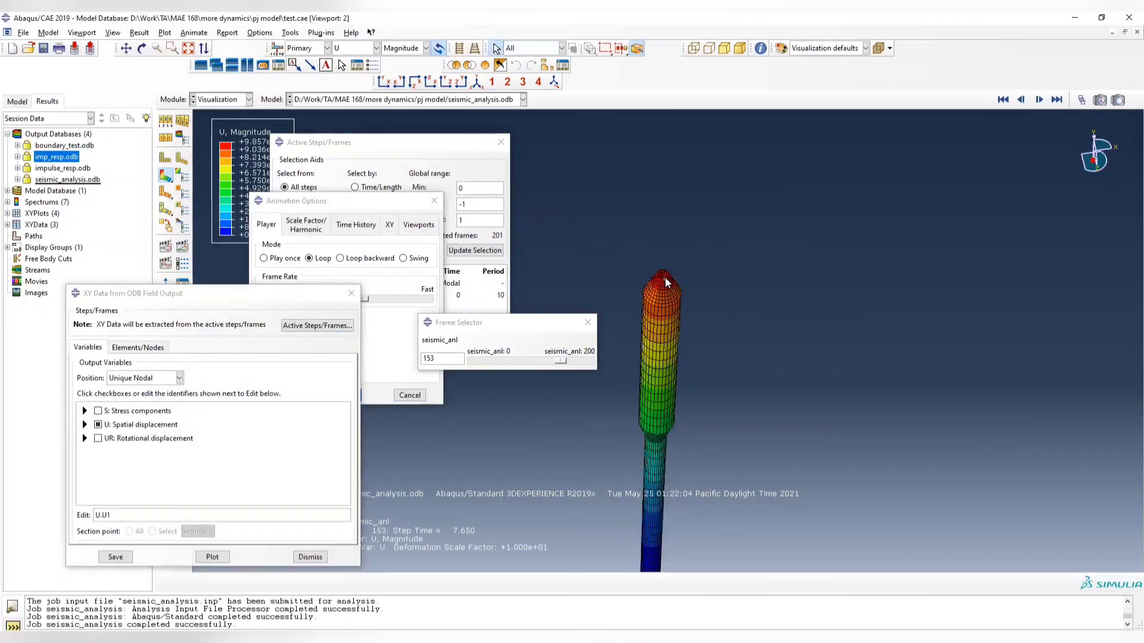
click(84, 425)
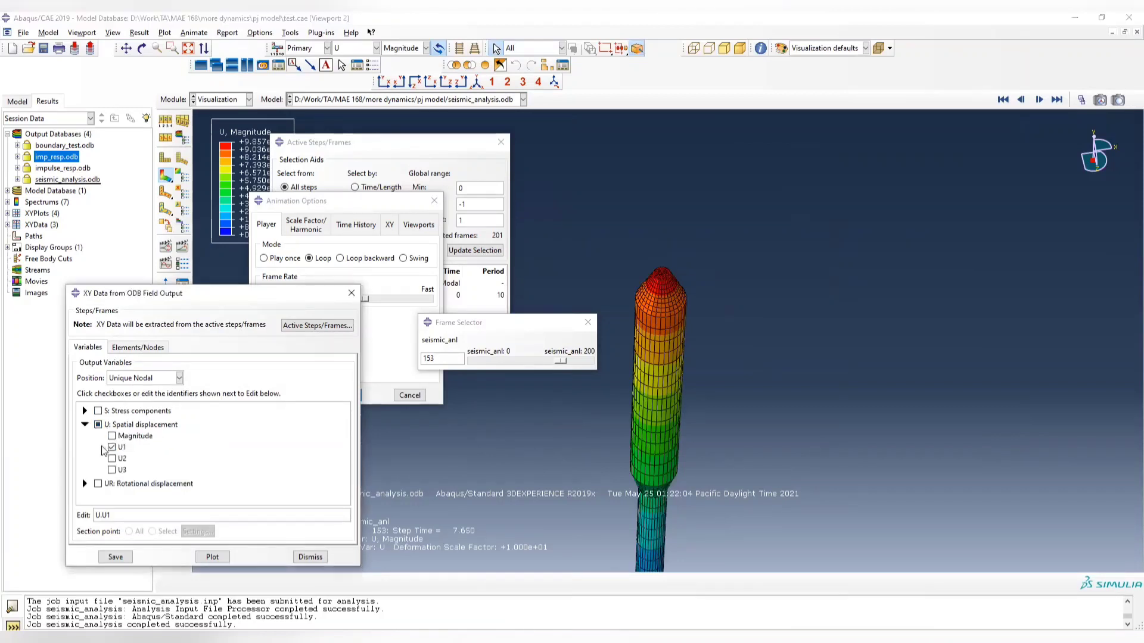
click(152, 381)
click(152, 384)
- Pick the single node at the tip of the model's nose as the data extraction point
click(156, 347)
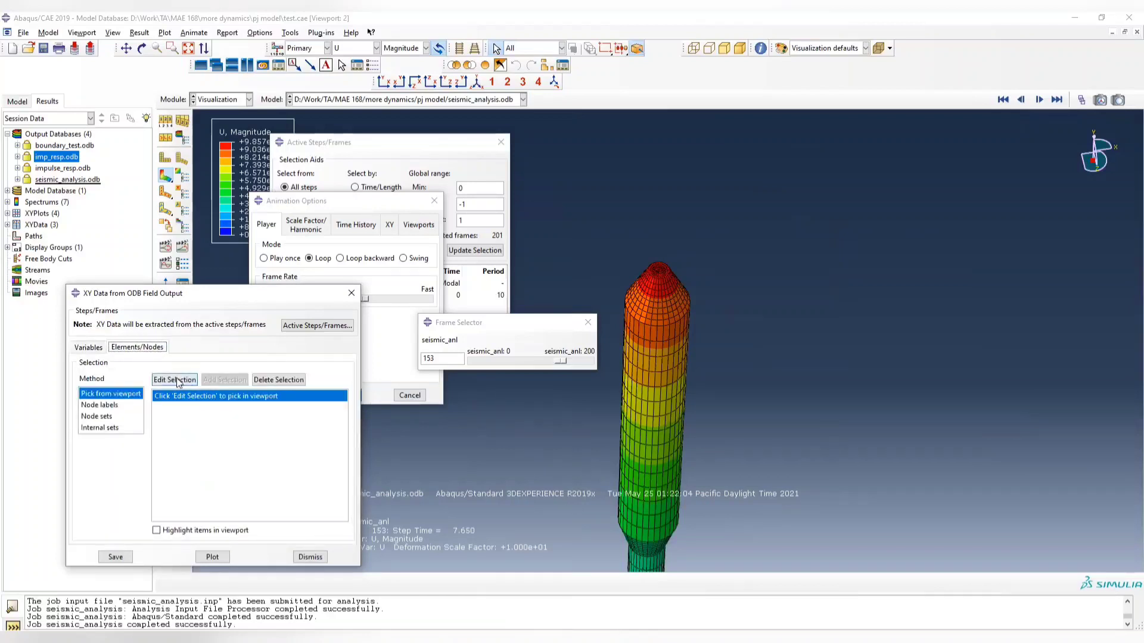
click(176, 380)
scroll(675, 262, up, 2)
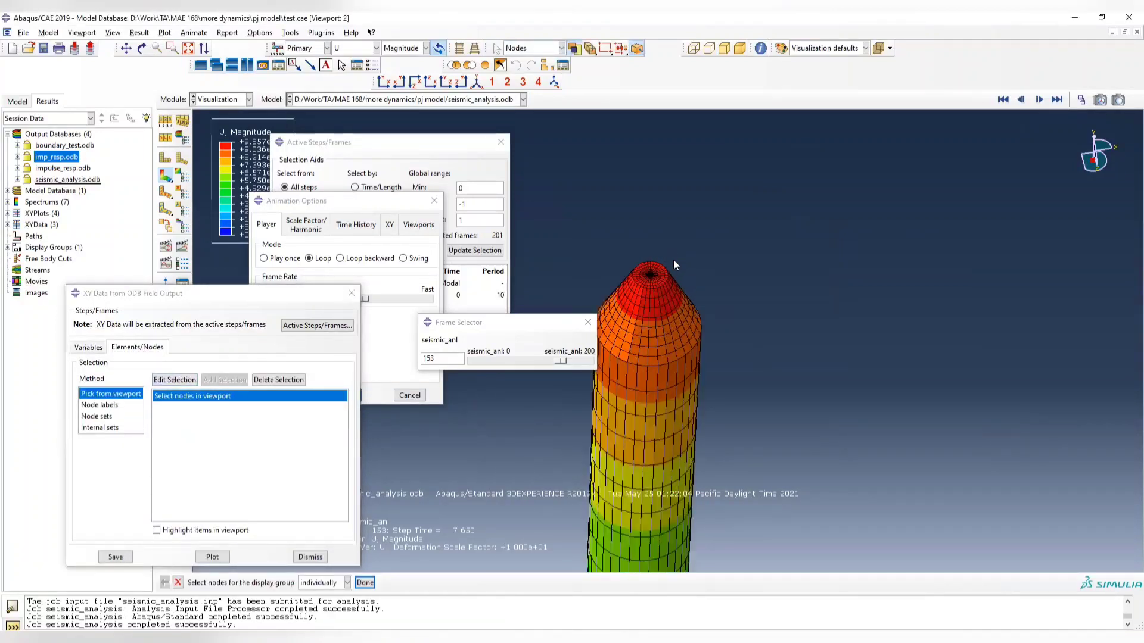
scroll(638, 294, up, 2)
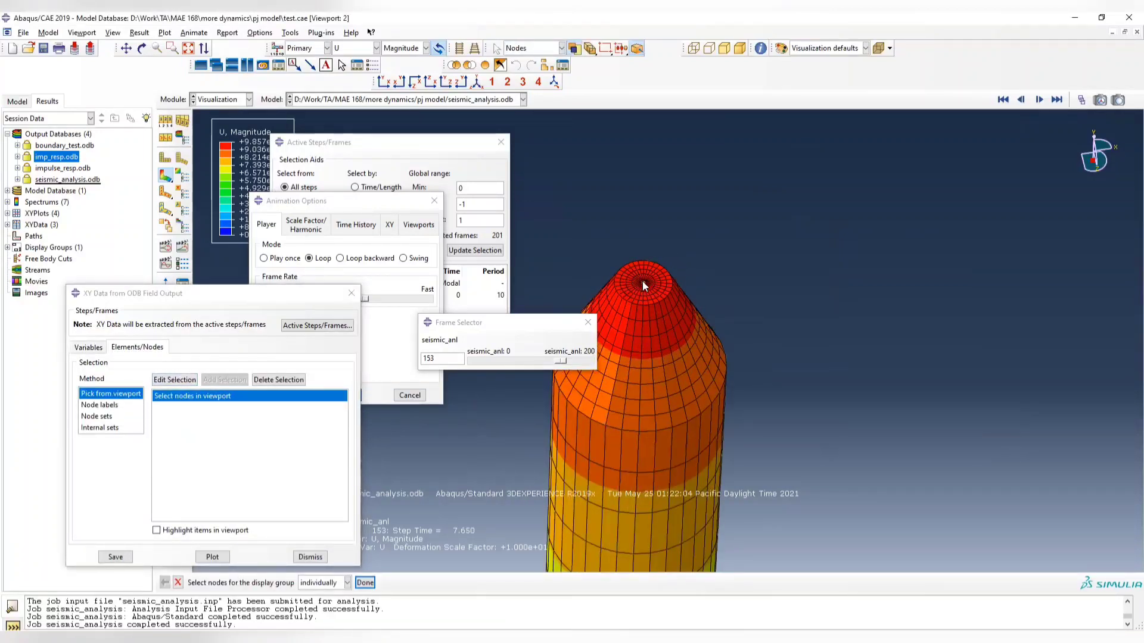
click(365, 582)
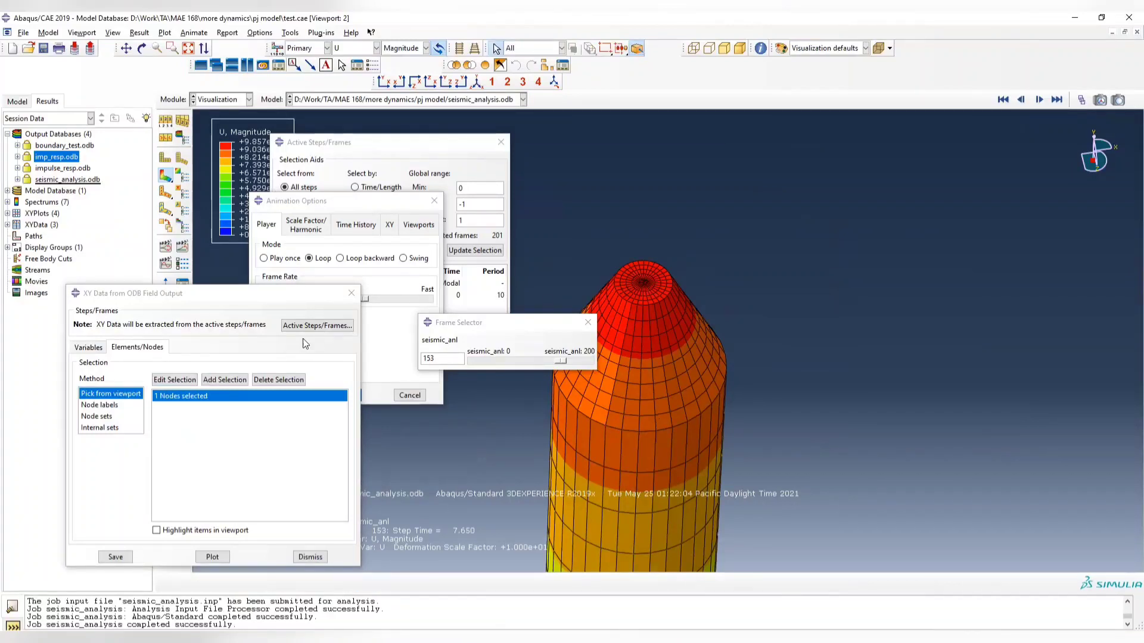
- Plot the picked tip node's U1 displacement against time, and close the open animation, frame and XY data dialogs
click(219, 560)
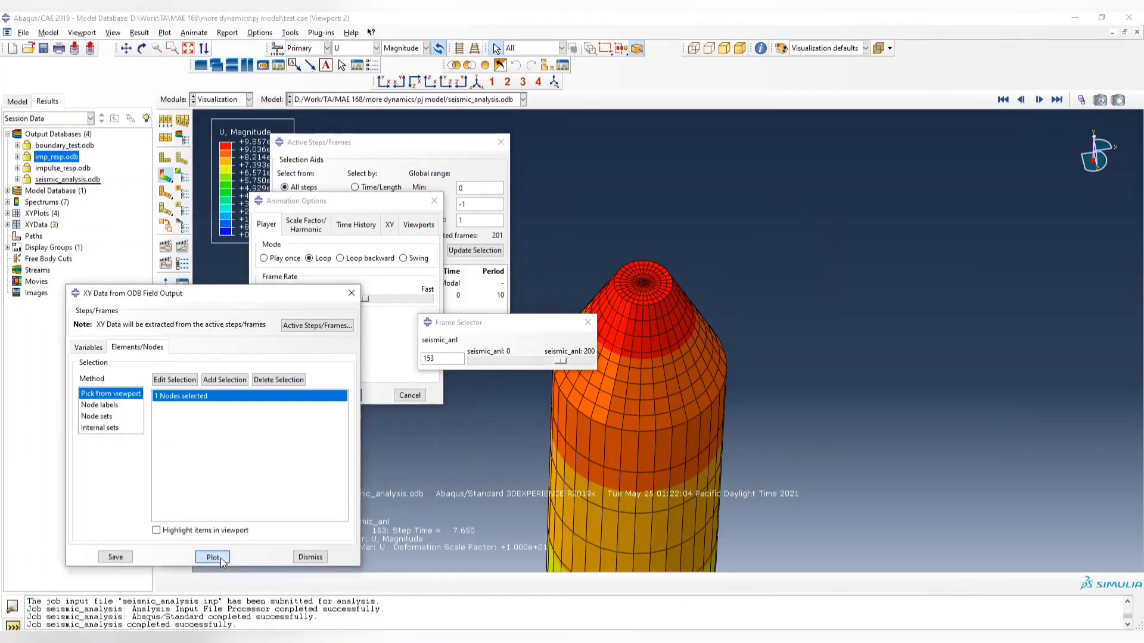
click(309, 327)
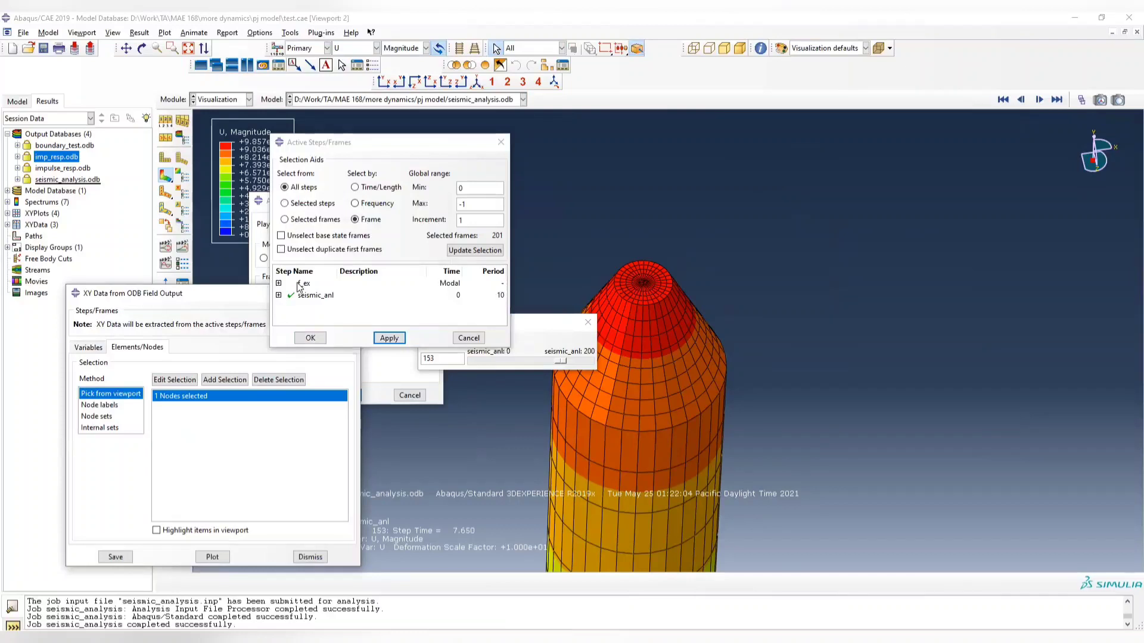
click(501, 142)
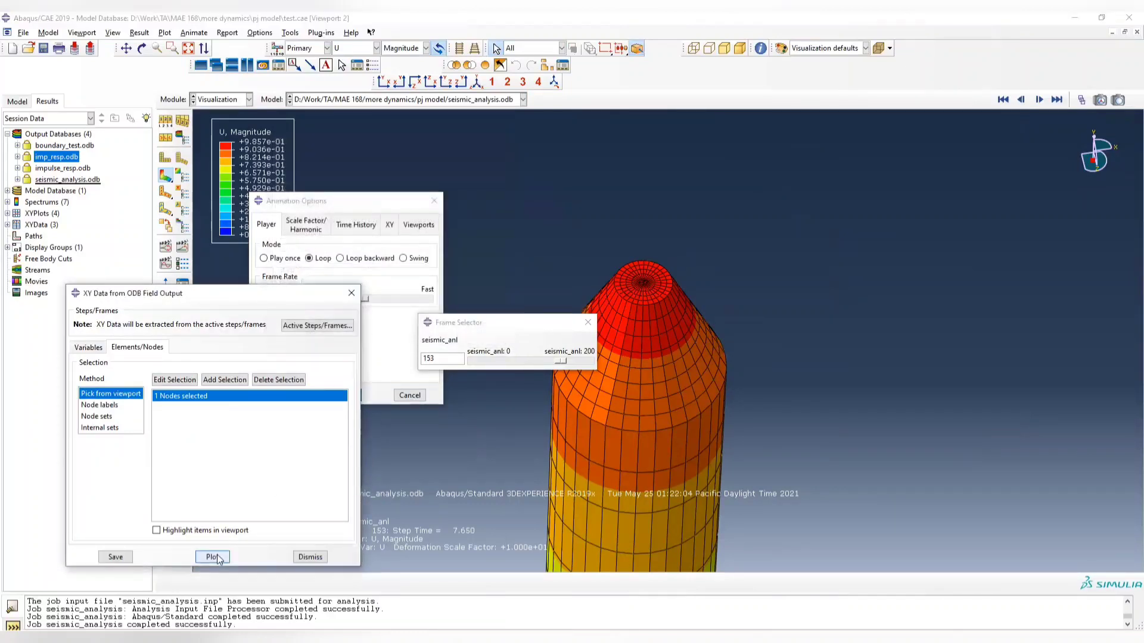
click(212, 557)
click(588, 322)
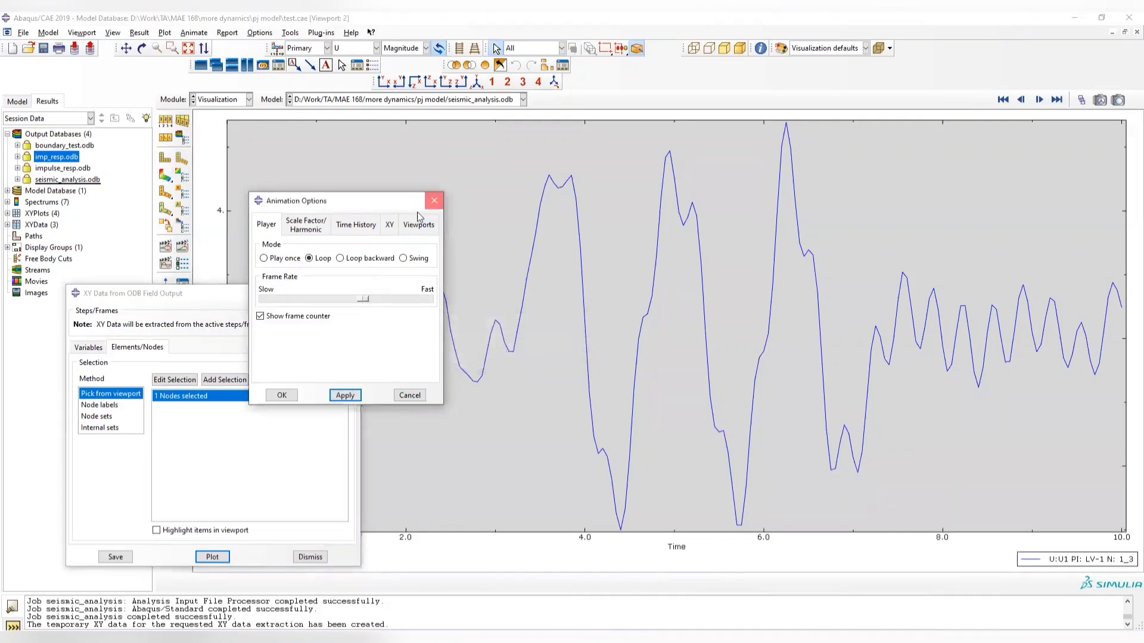
click(410, 395)
click(352, 293)
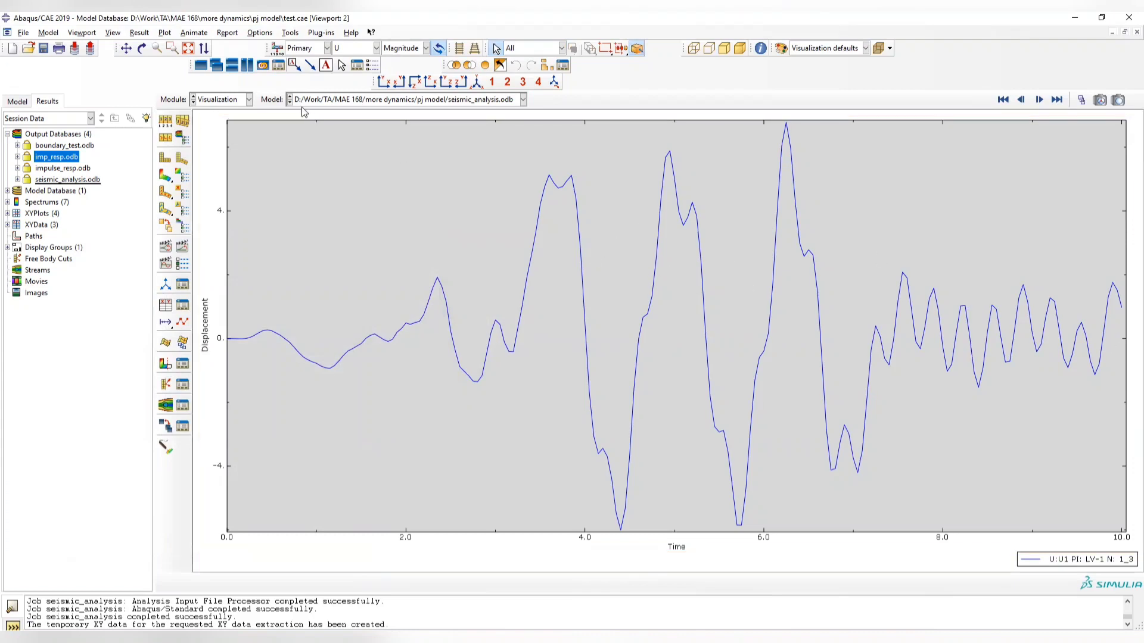
- Return to the contour plot on the deformed shape and display the Mises stress as the primary variable
click(241, 100)
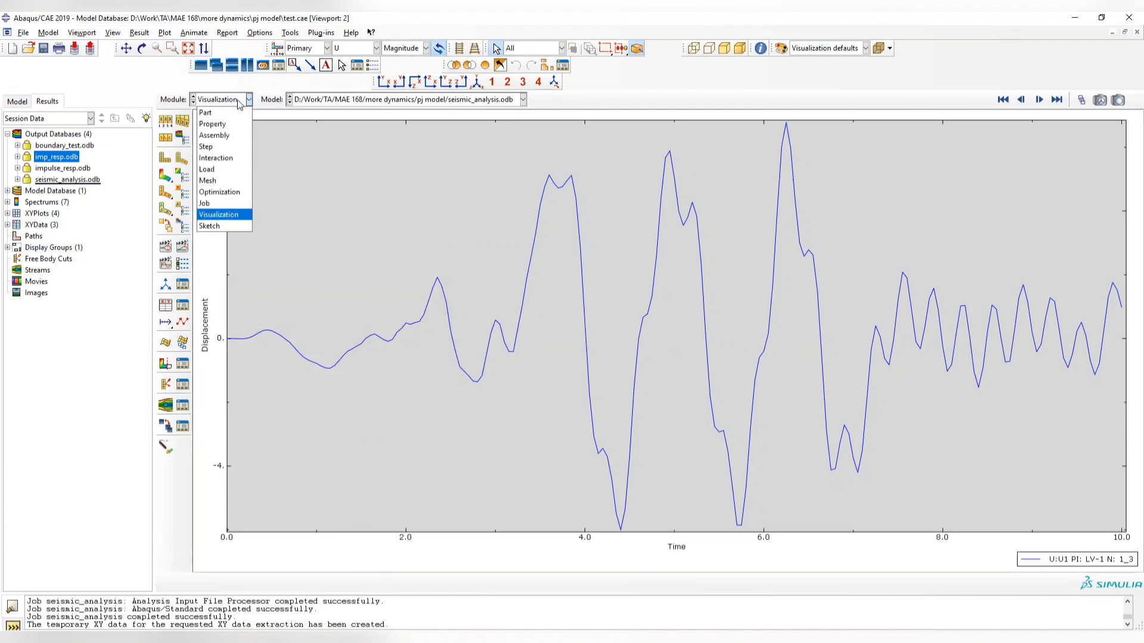
click(375, 55)
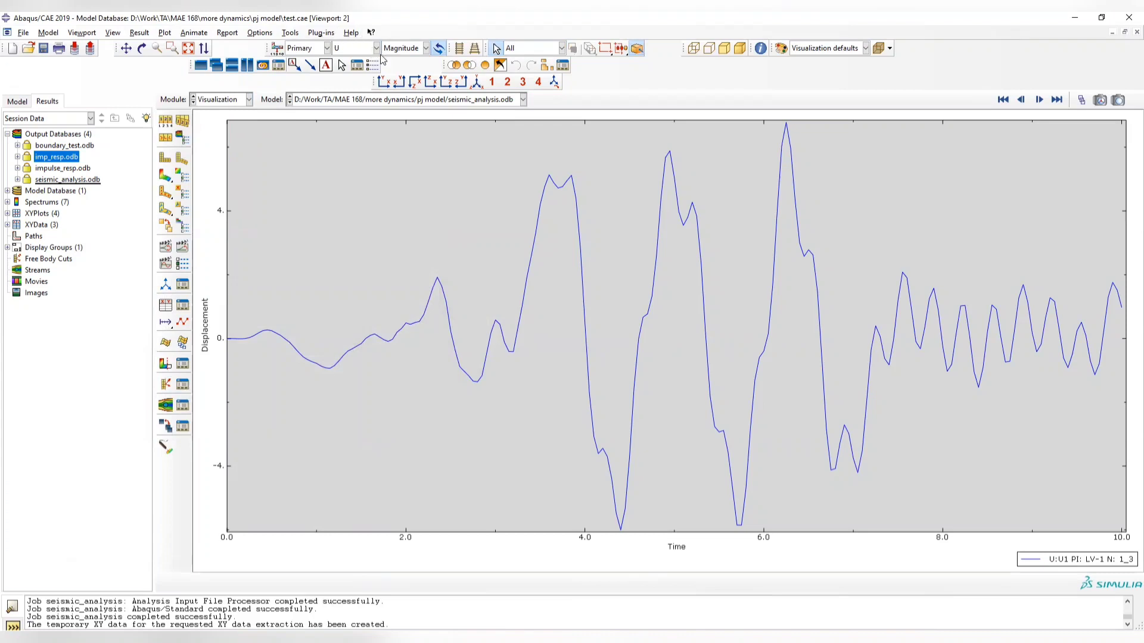
click(166, 175)
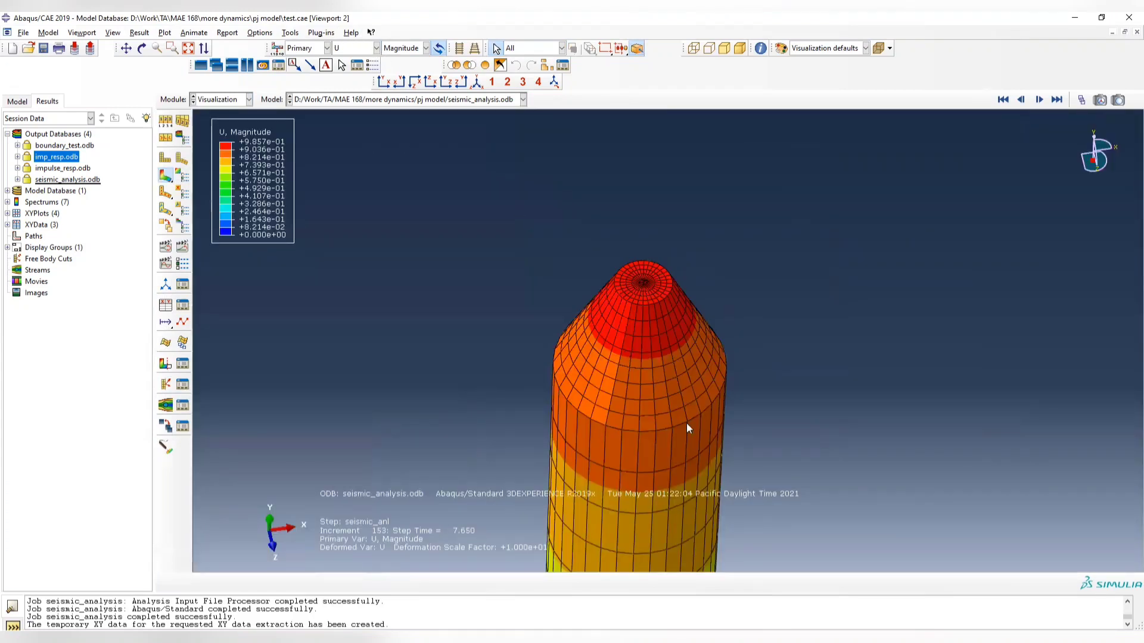
scroll(686, 423, down, 5)
mouse_move(697, 374)
ctrl+alt+middle_down()
mouse_move(728, 391)
mouse_move(719, 375)
ctrl+alt+middle_up()
click(376, 48)
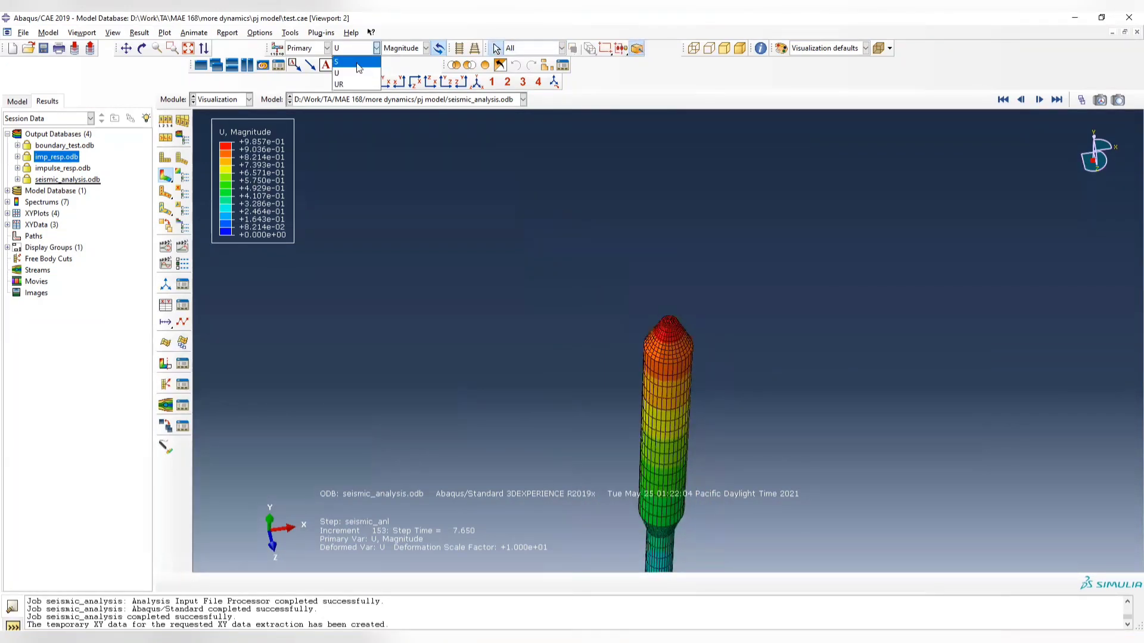
click(357, 63)
click(425, 47)
click(399, 58)
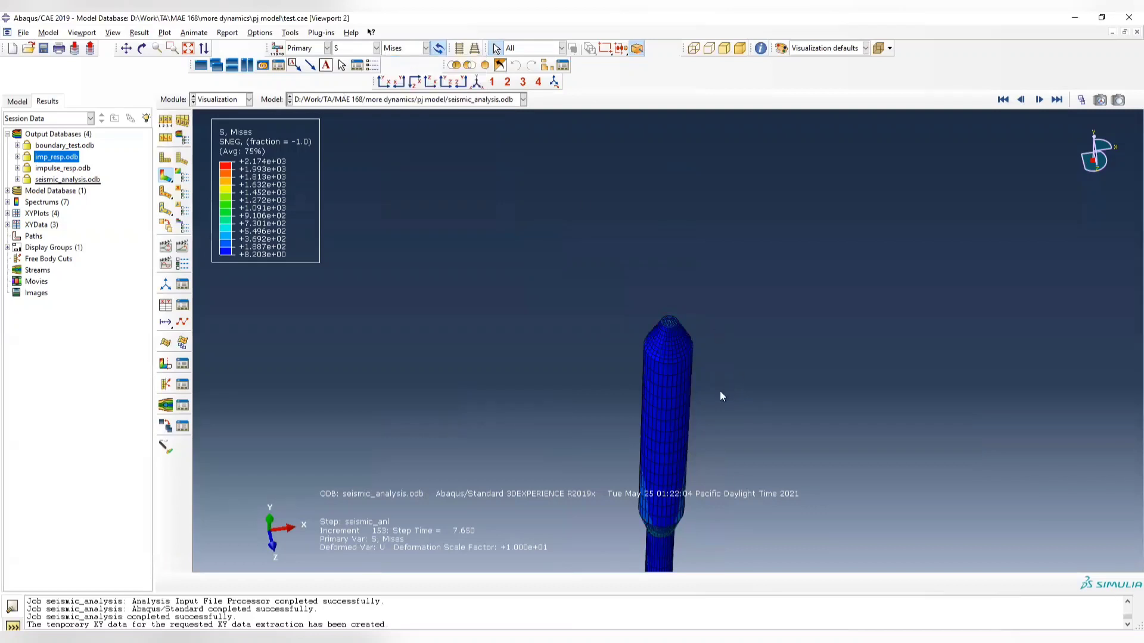
- Start another XY data extraction from ODB field output for the high-stress area at the model's tapered transition
ctrl+alt+drag(719, 390, 804, 422)
ctrl+alt+middle_drag(804, 422, 632, 221)
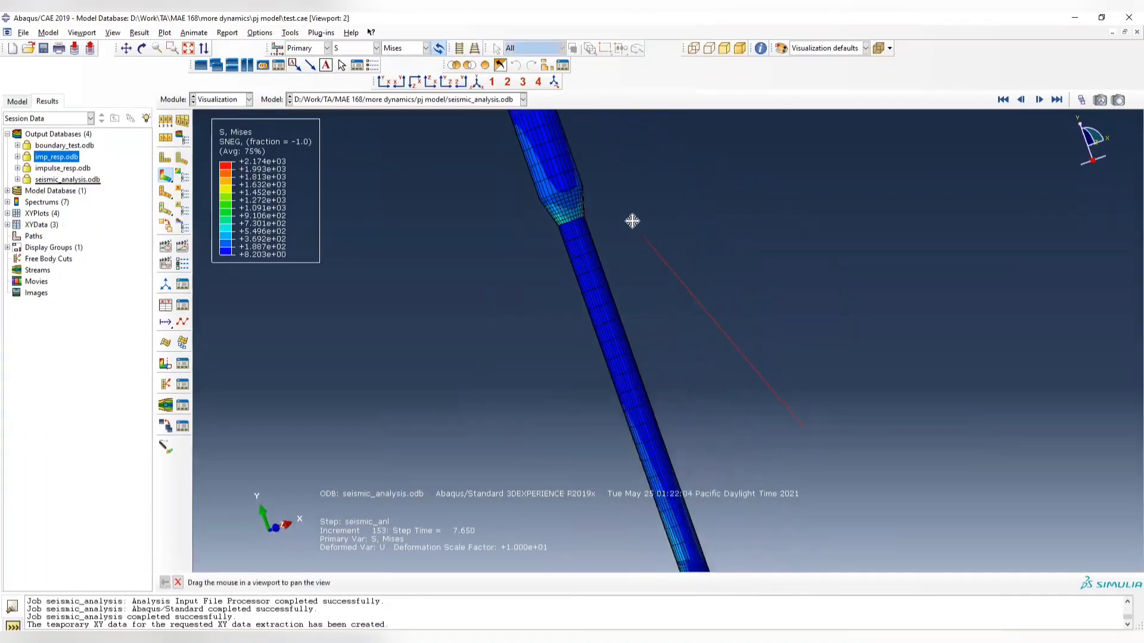
ctrl+alt+drag(632, 221, 620, 297)
scroll(620, 298, up, 4)
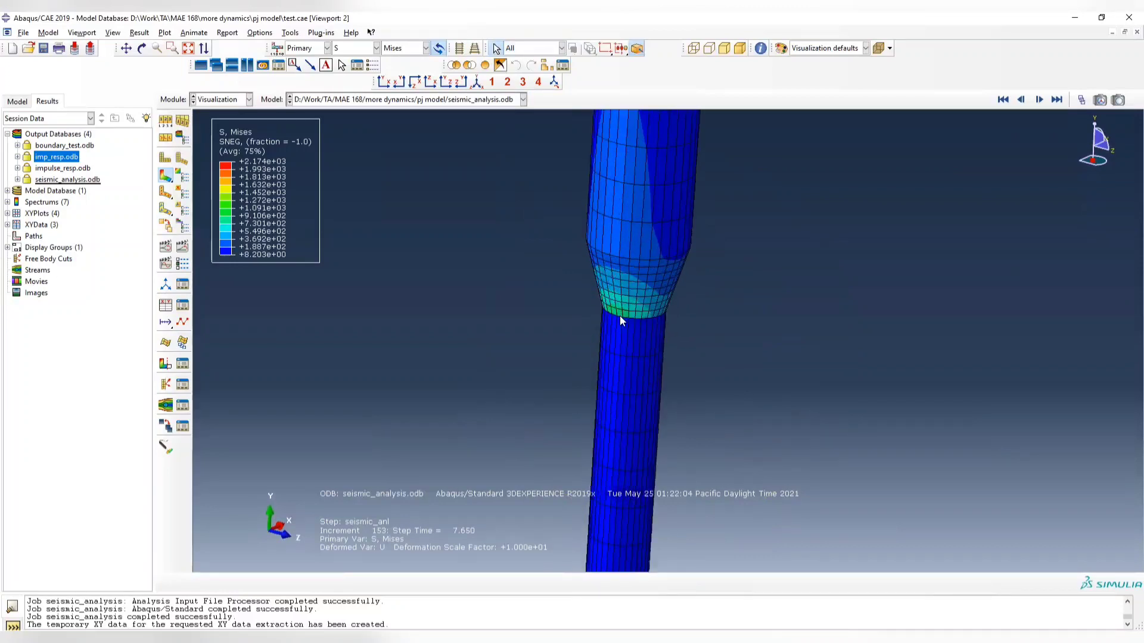
click(291, 33)
mouse_move(318, 92)
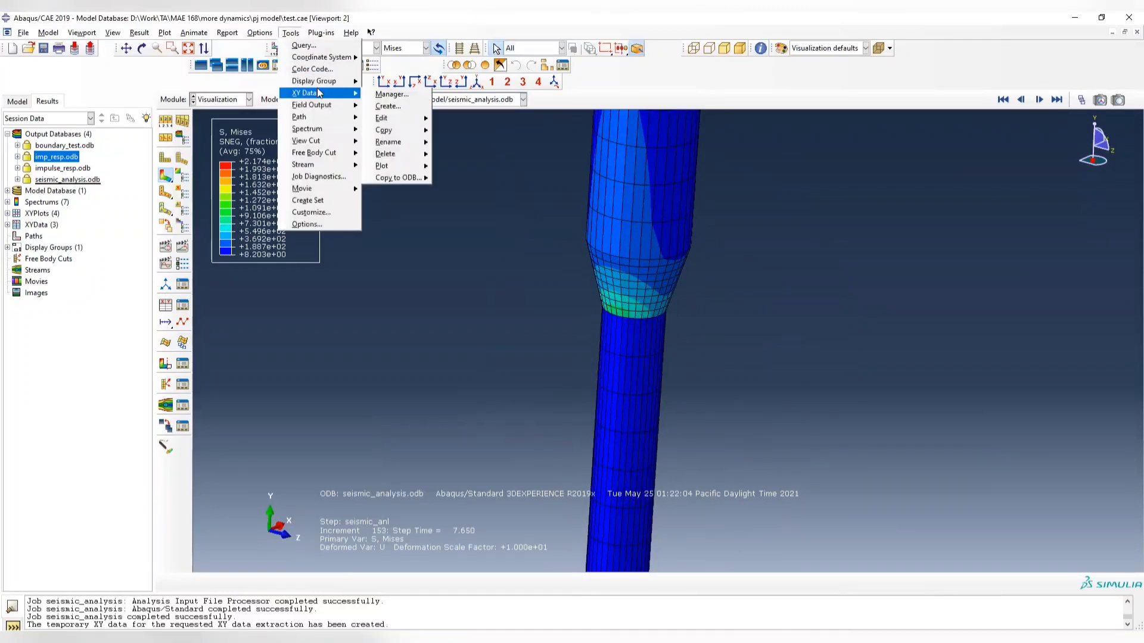
click(391, 95)
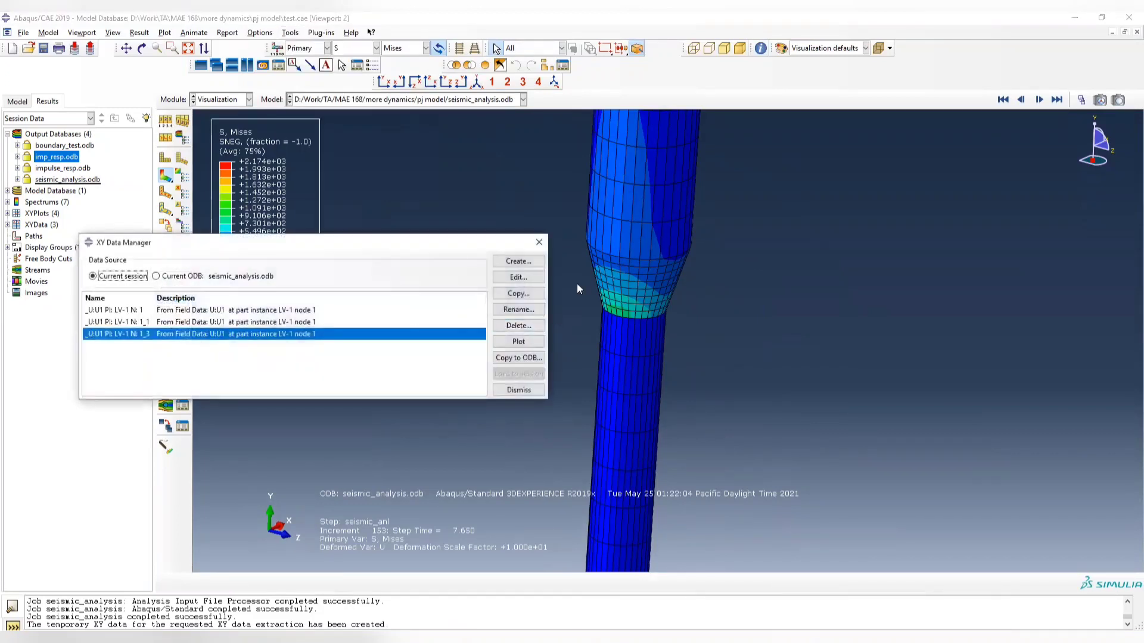
click(519, 261)
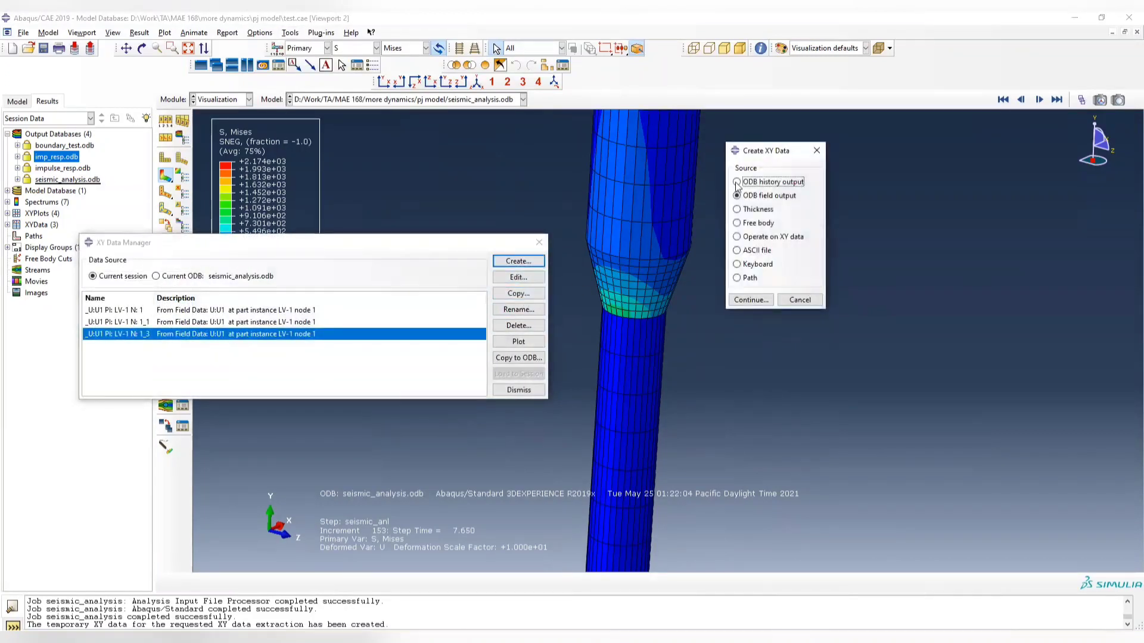
click(754, 299)
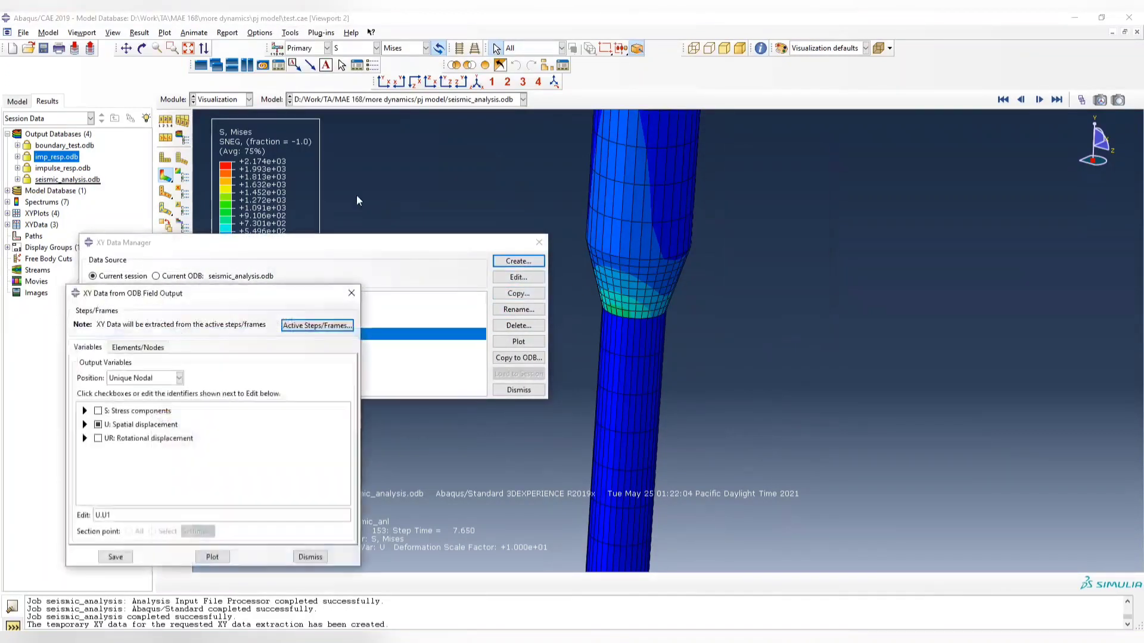
- Set the output position to Element Nodal and include the Mises stress component
click(133, 380)
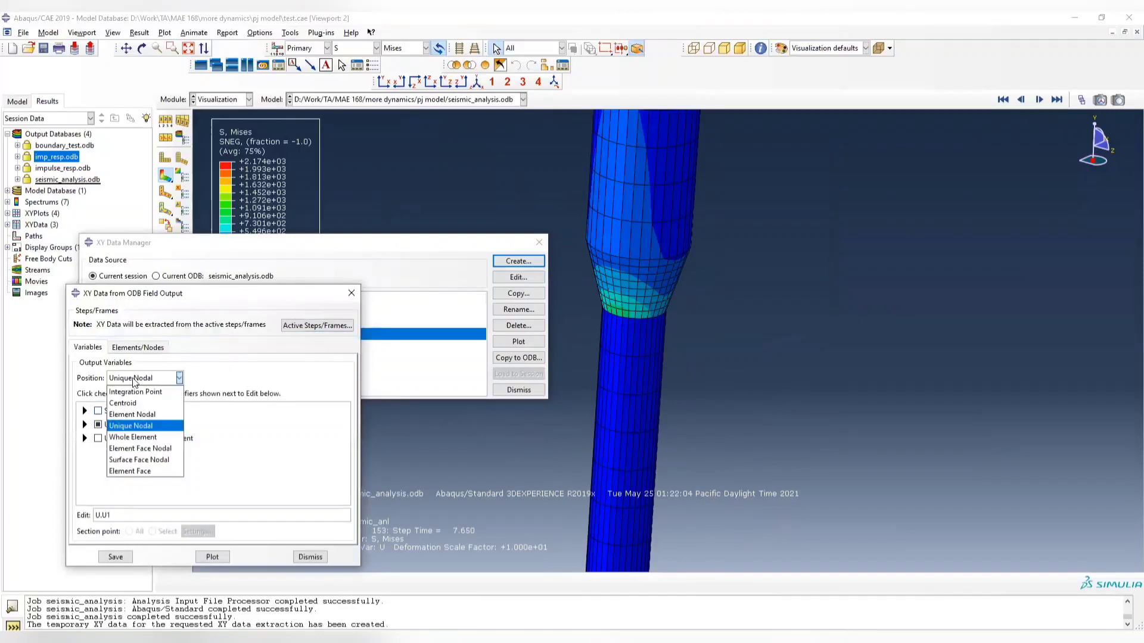
click(136, 415)
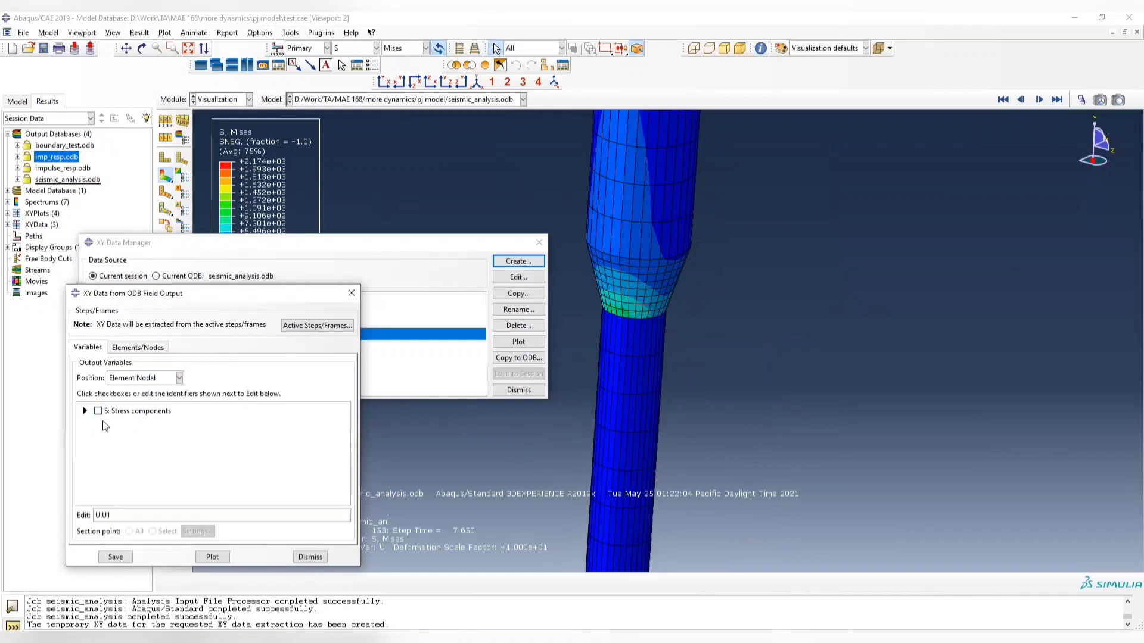
click(85, 411)
click(114, 423)
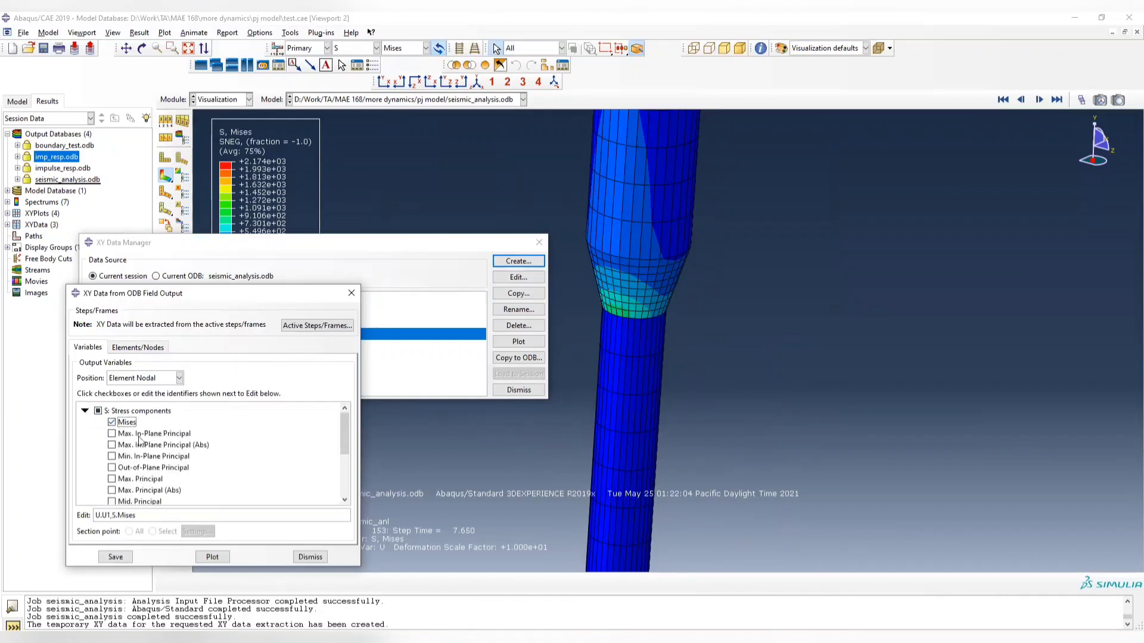
- Pick the high-stress element at the lower edge of the tapered transition and try to plot its data
click(153, 349)
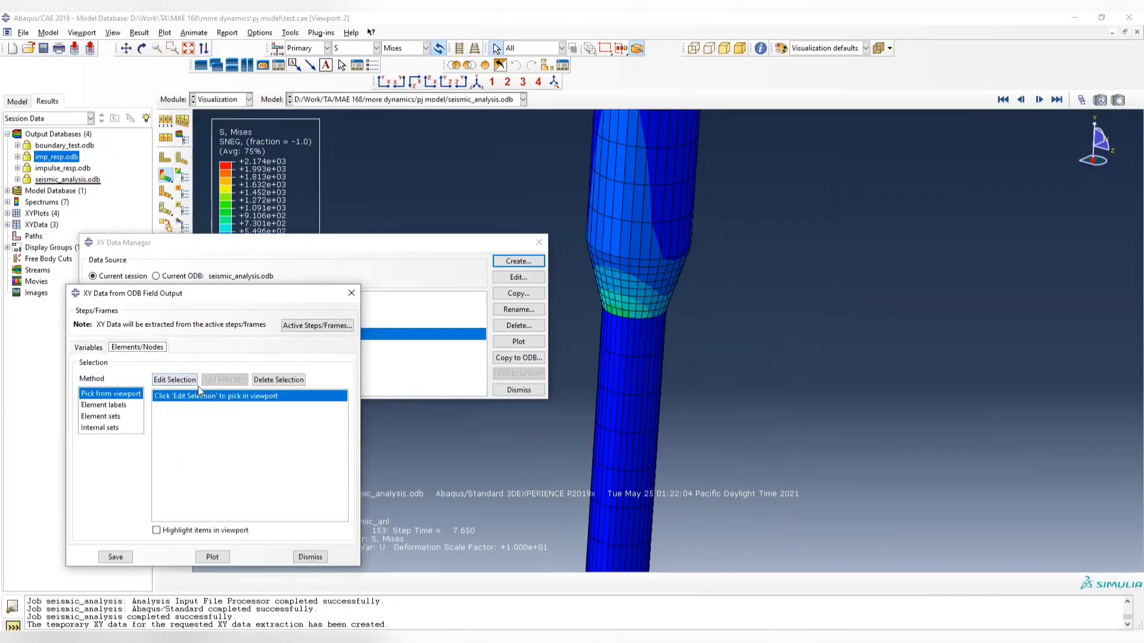
click(174, 380)
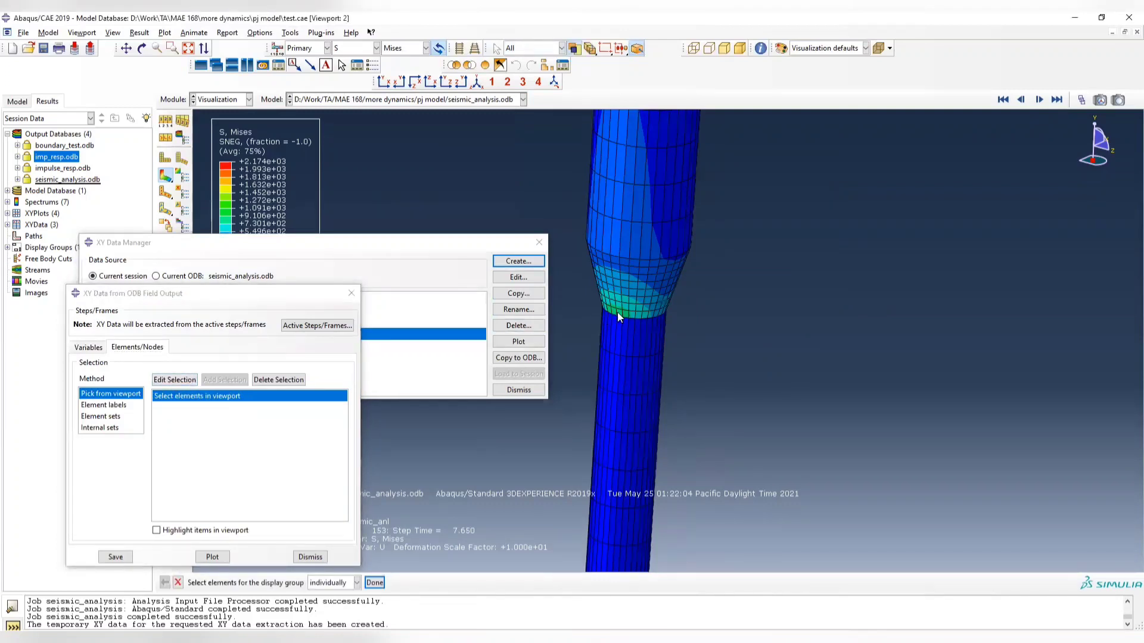
click(381, 582)
click(212, 556)
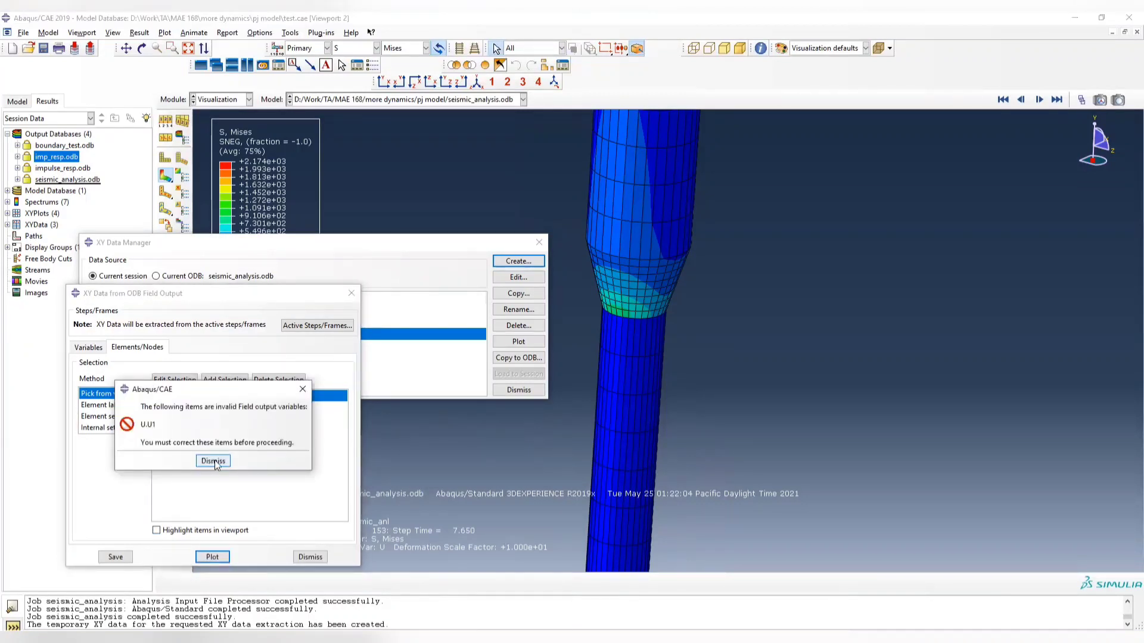
- Review the selected stress components and try again to plot the XY data for the picked element
click(213, 462)
click(88, 347)
scroll(123, 450, down, 3)
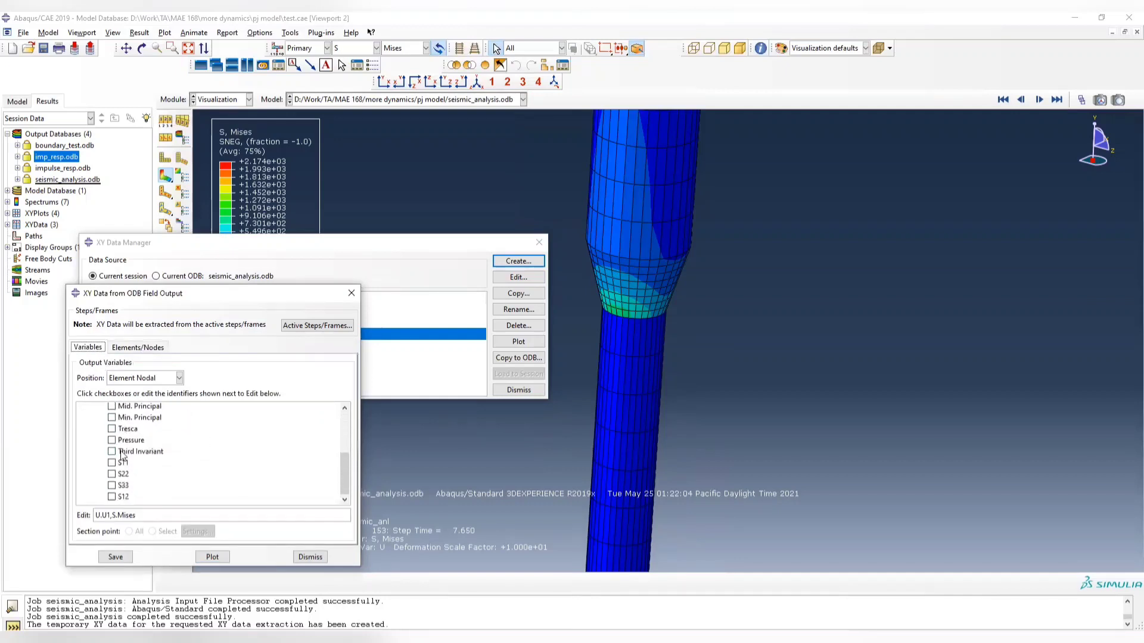
scroll(123, 453, up, 3)
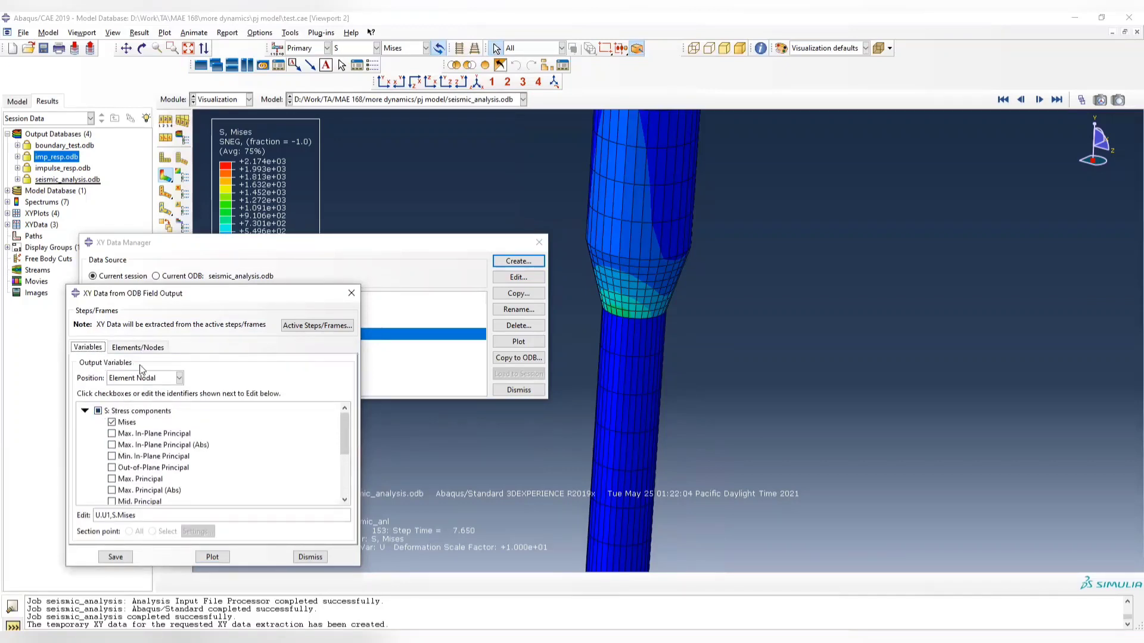
click(196, 561)
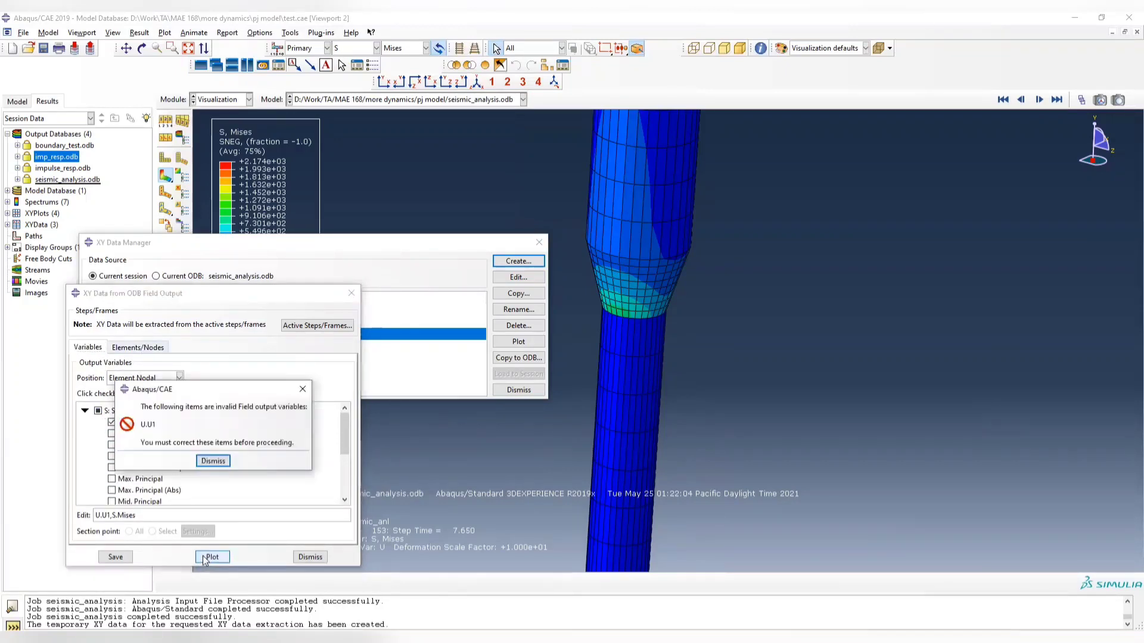
click(214, 463)
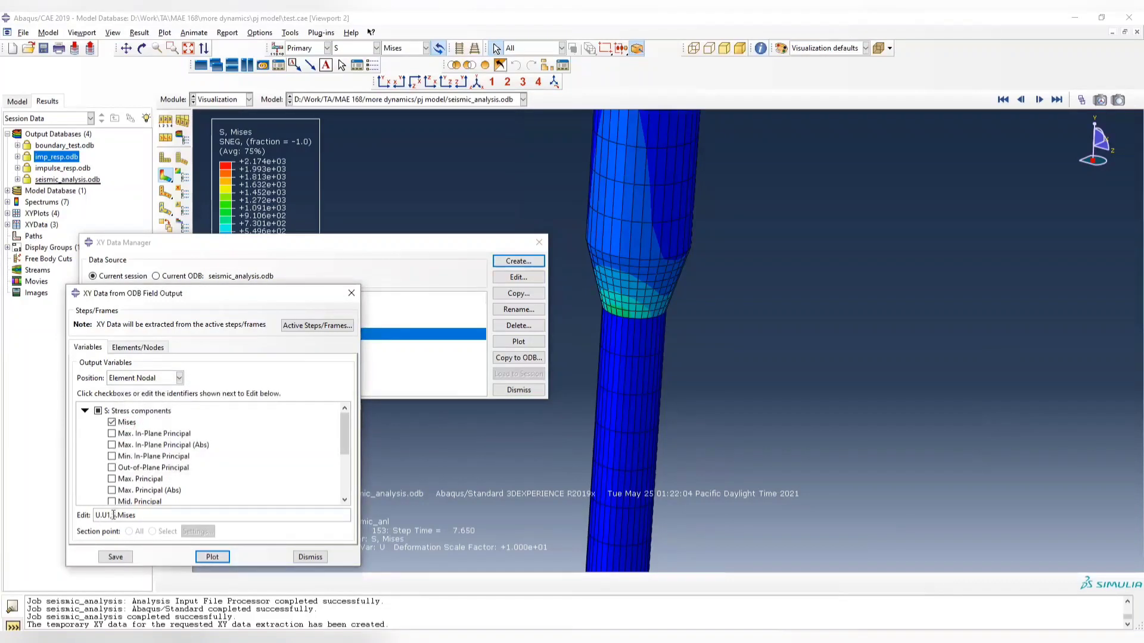
- Remove U.U1 from the requested output variables, keeping only S.Mises, and plot the stress history for the picked element
drag(113, 515, 75, 516)
key(BackSpace)
click(225, 555)
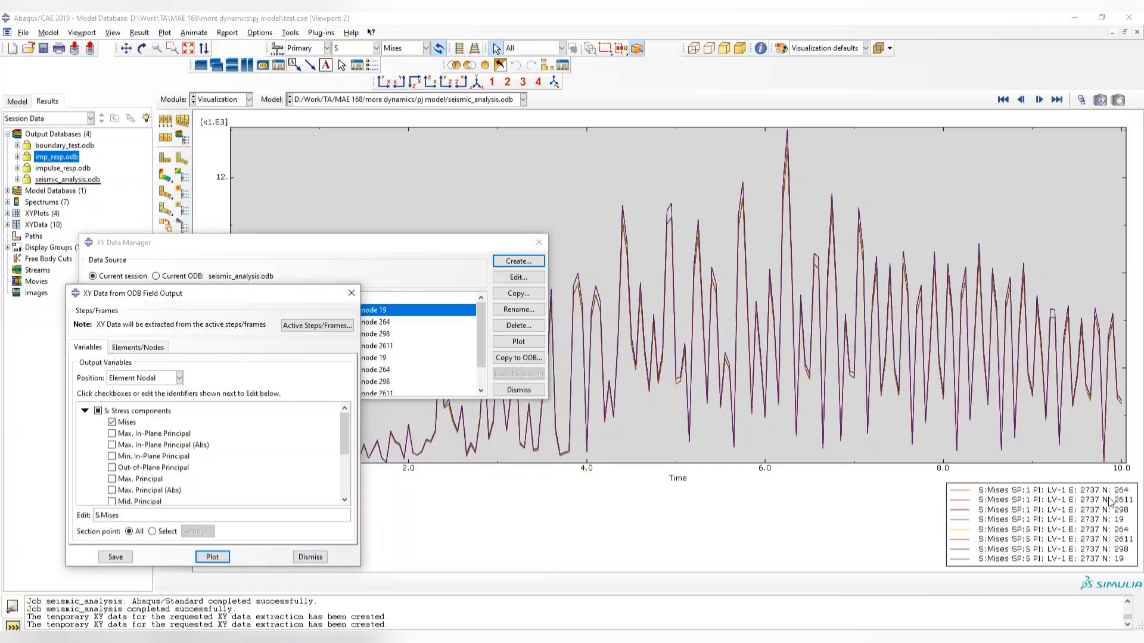
- Examine the Mises stress time history plot and close the XY data manager and field output extraction dialogs
click(538, 243)
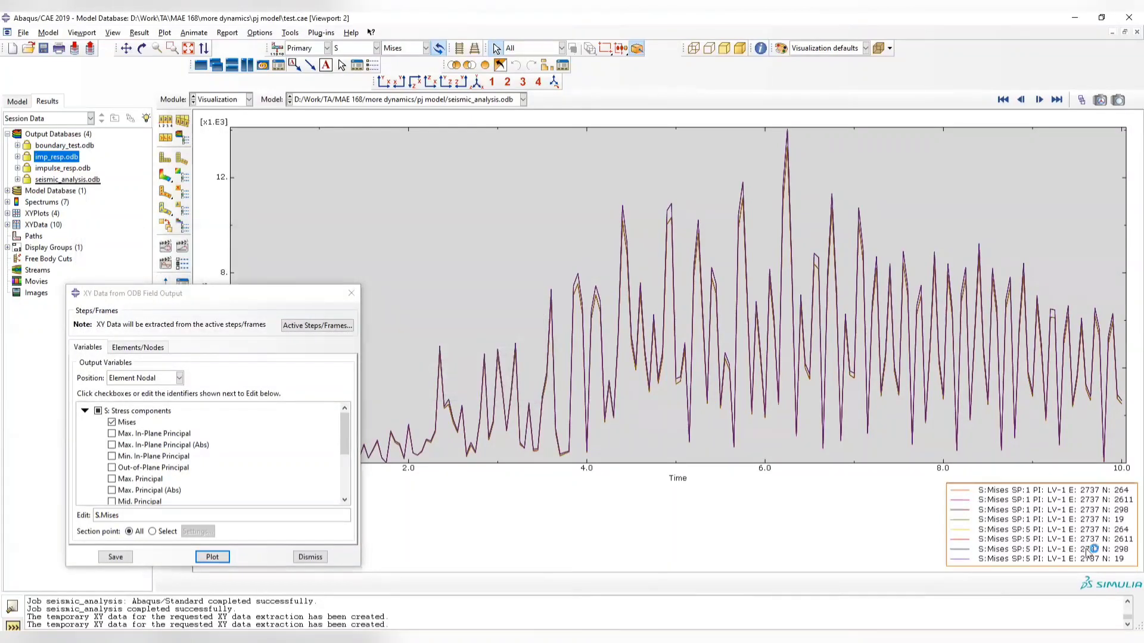
scroll(625, 380, up, 3)
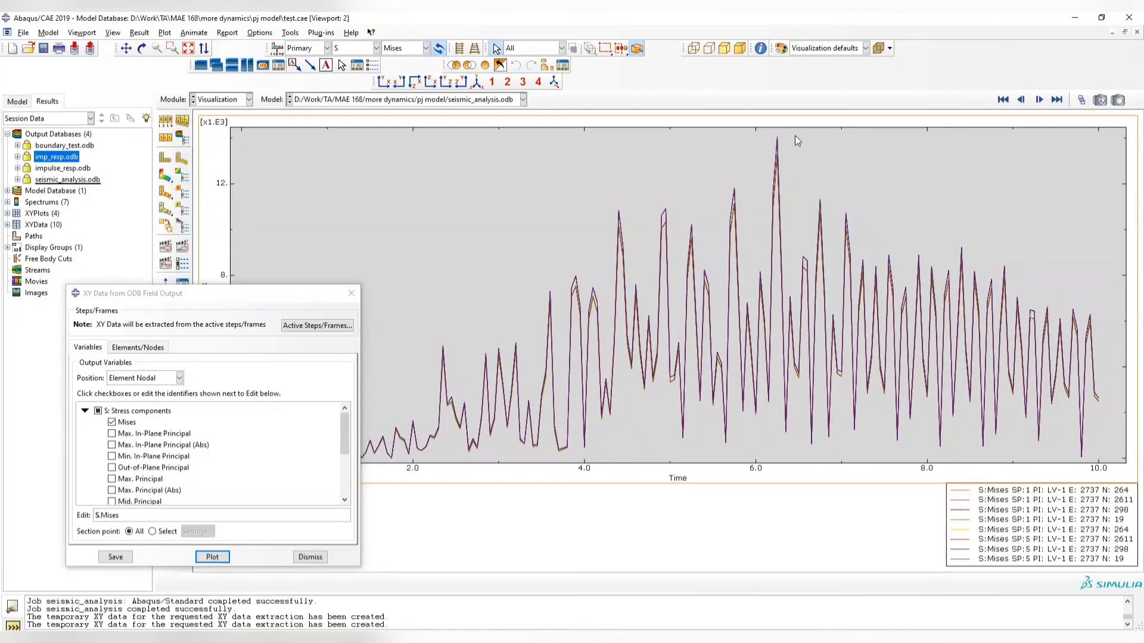
click(351, 293)
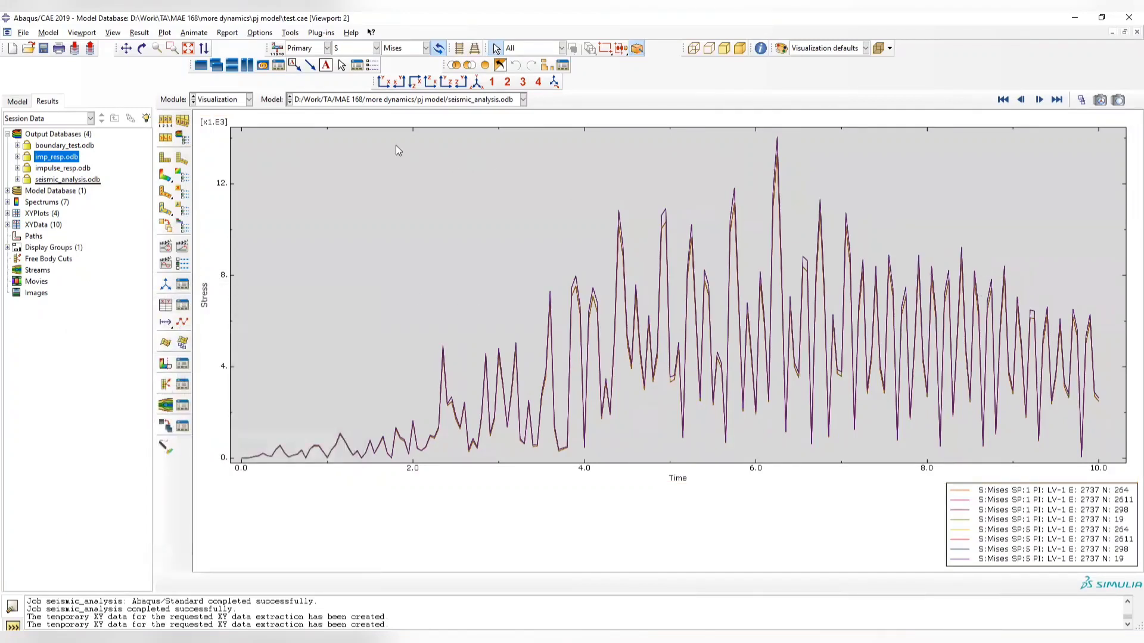
- Review the full assembly in the Load module and in the Step module
click(220, 104)
click(207, 172)
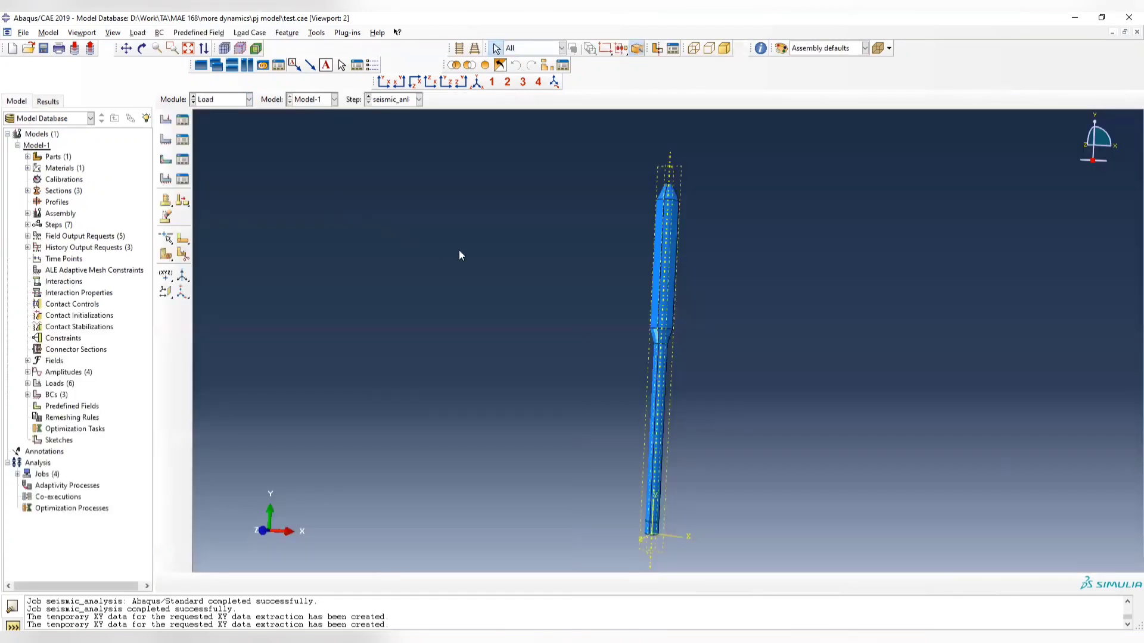
ctrl+alt+drag(769, 256, 736, 260)
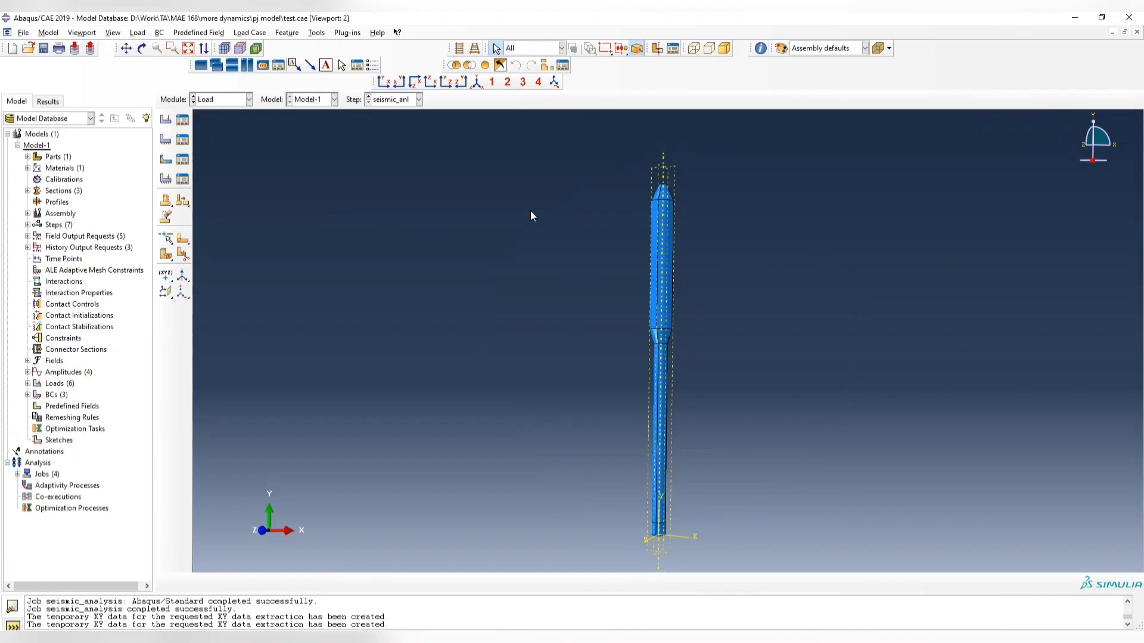
click(219, 100)
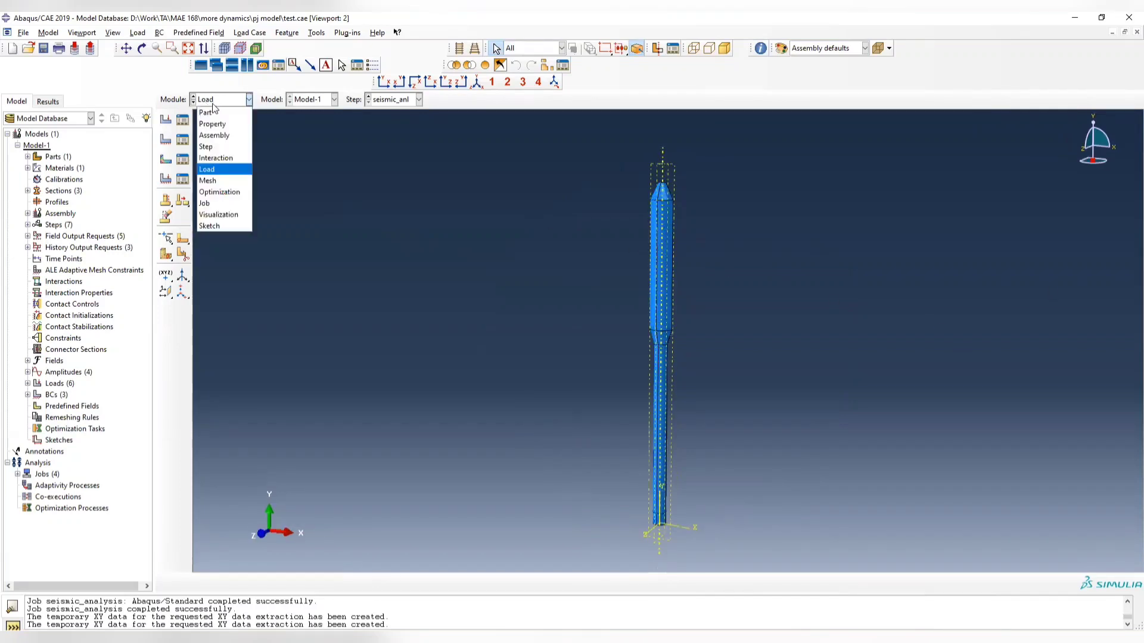
click(216, 147)
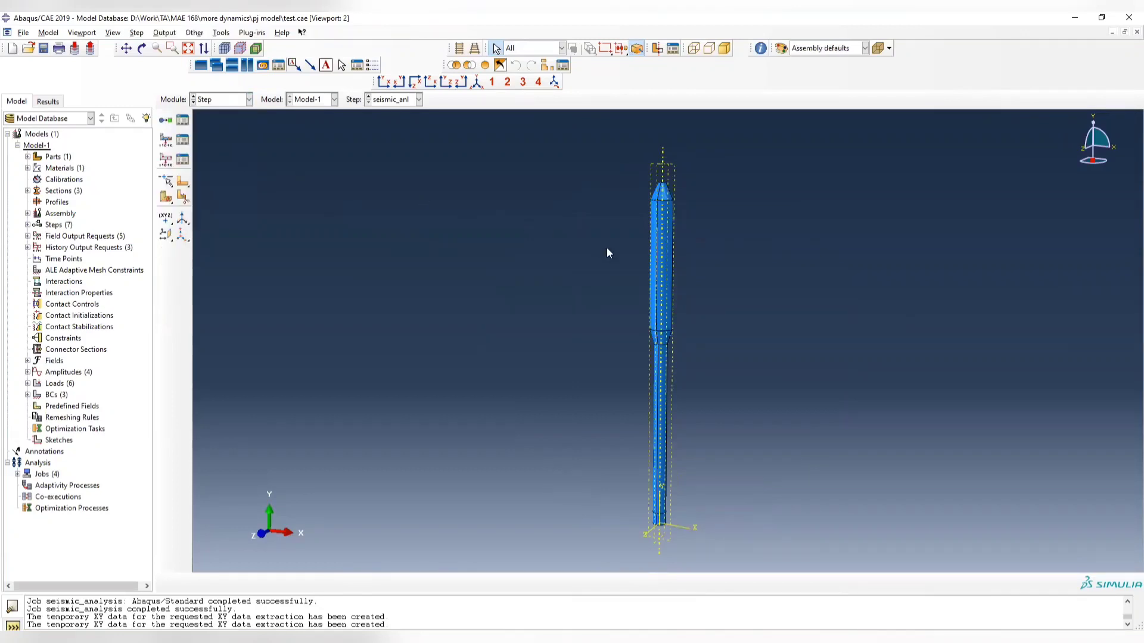
ctrl+alt+drag(691, 276, 672, 263)
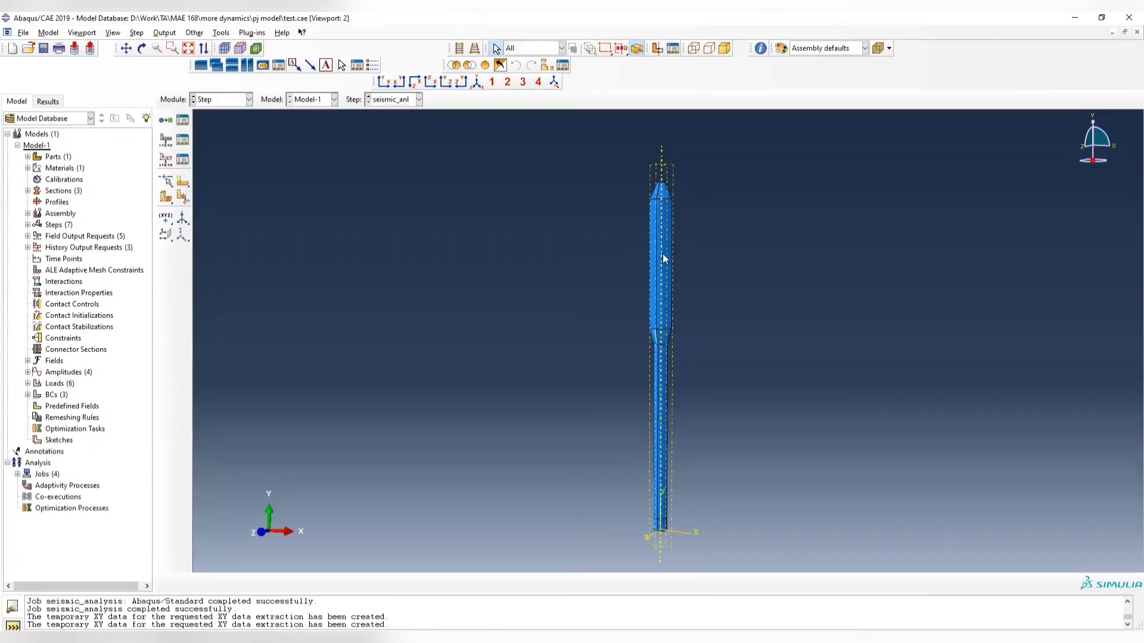
ctrl+alt+drag(652, 285, 656, 279)
- Switch to the Mesh module and inspect the meshed assembly around its base and along its full height
click(227, 100)
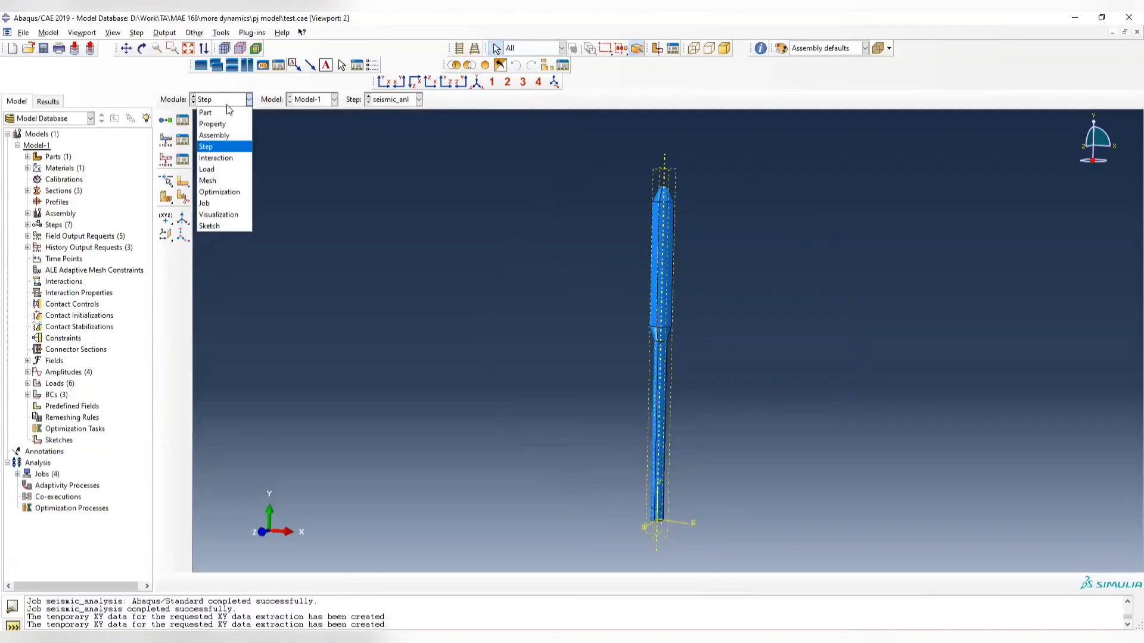
click(233, 181)
mouse_move(677, 362)
ctrl+alt+mouse_down()
mouse_move(656, 375)
mouse_move(662, 395)
mouse_move(664, 241)
mouse_move(671, 508)
mouse_move(675, 383)
ctrl+alt+mouse_up()
scroll(675, 383, up, 8)
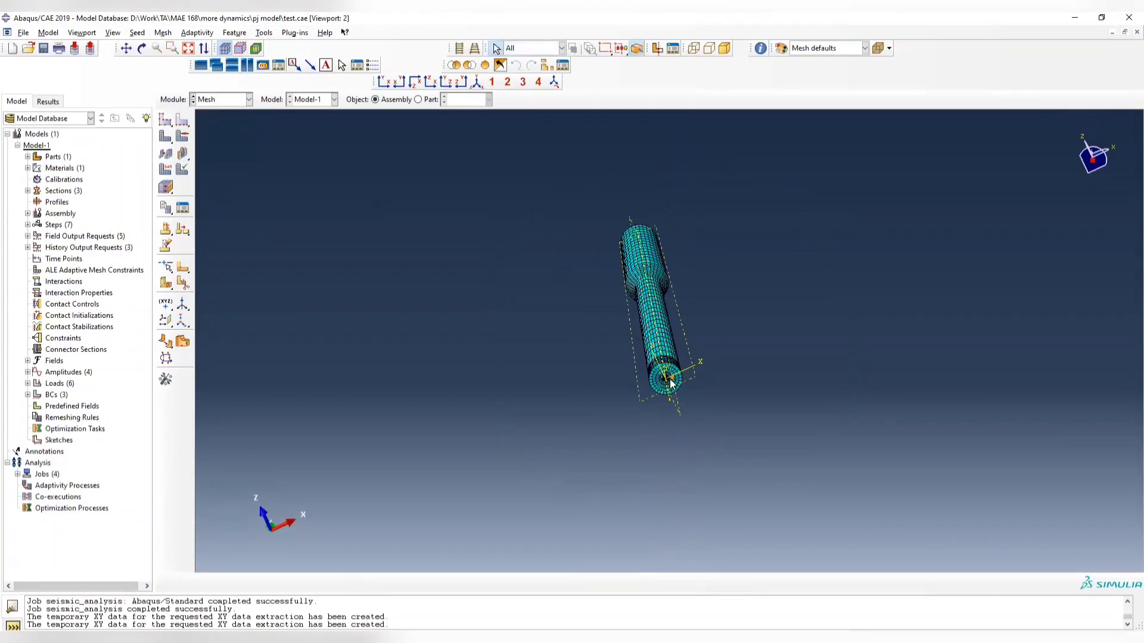
ctrl+alt+drag(665, 334, 709, 319)
scroll(659, 390, down, 5)
ctrl+alt+middle_drag(685, 323, 676, 350)
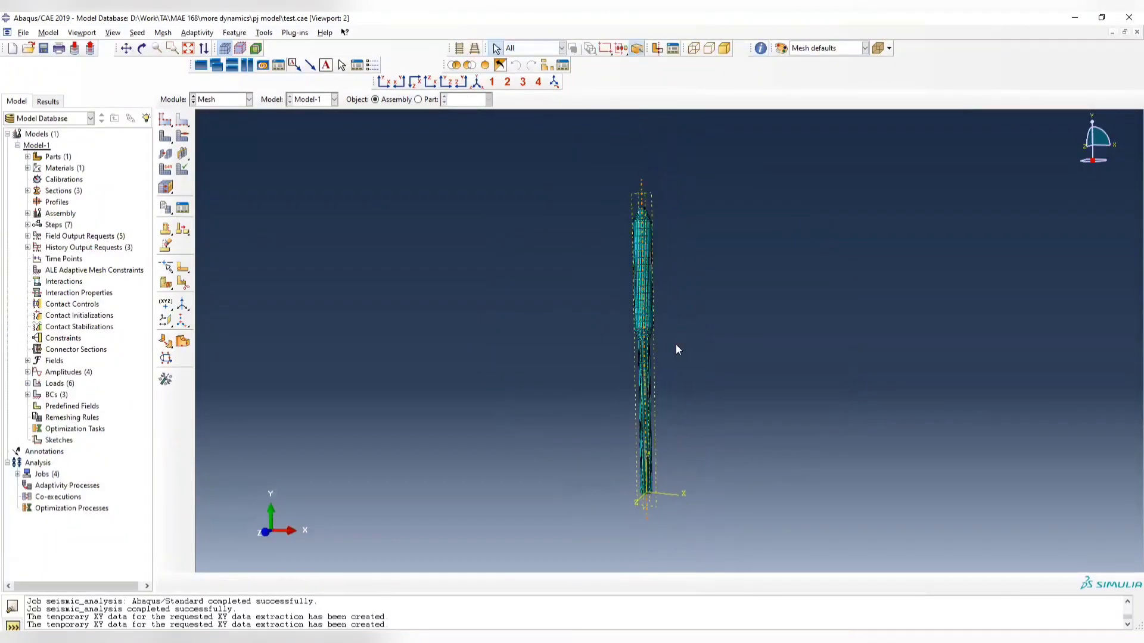